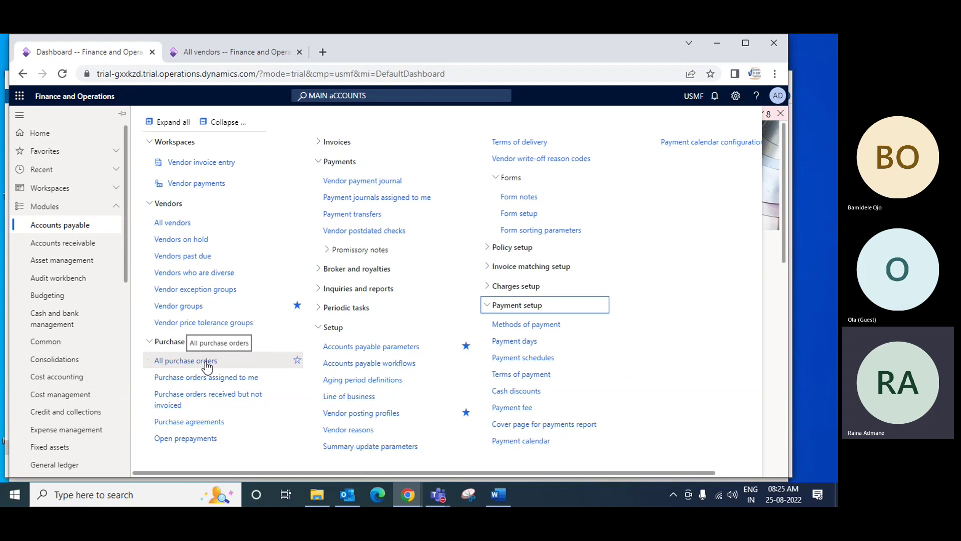
Open the list of all purchase orders and sort it by purchase order number in descending order.
{"action": "left_click", "coordinate": [207, 366]}
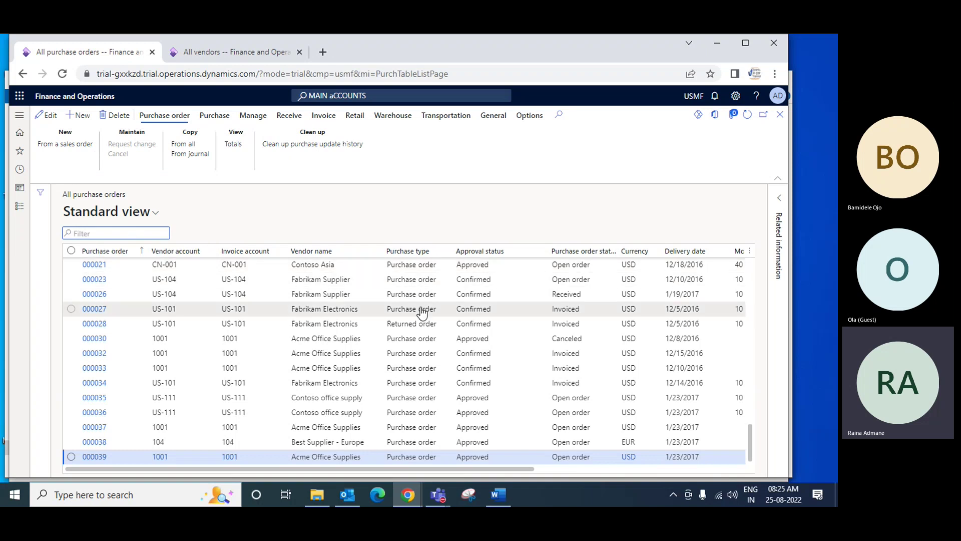
{"action": "left_click", "coordinate": [141, 252]}
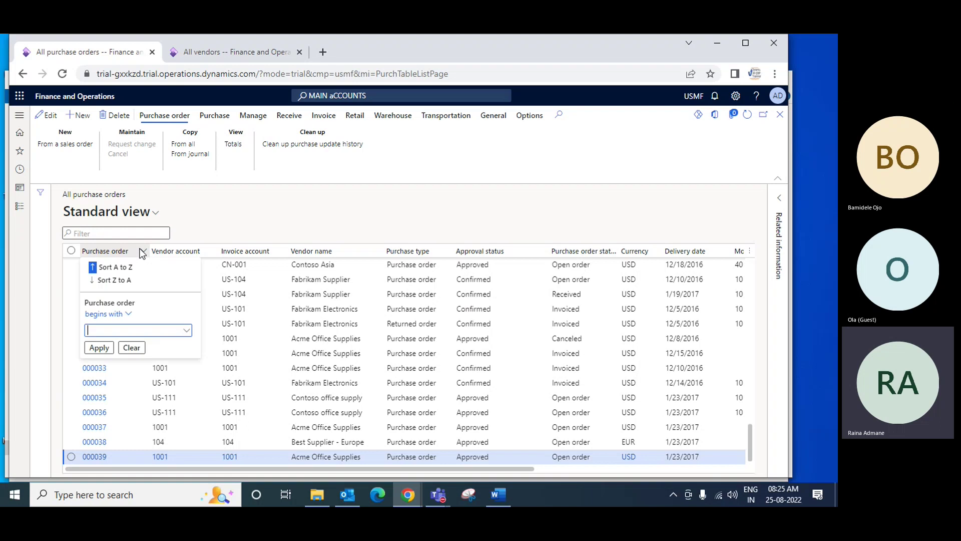
{"action": "left_click", "coordinate": [109, 266]}
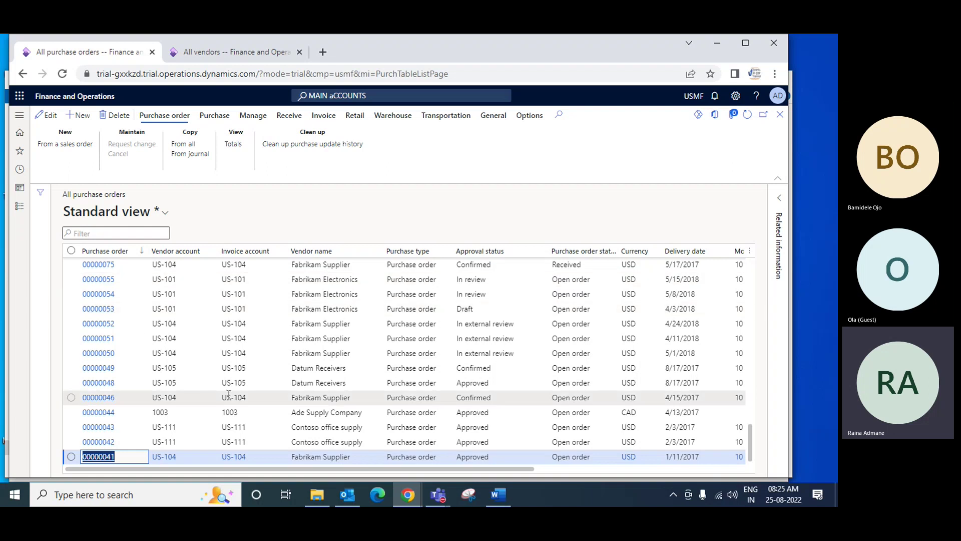
Open the first purchase order in the sorted list, for Acme Office Supplies, examine its line details and return to the list.
{"action": "key", "text": "Page_Up"}
{"action": "key", "text": "Page_Up"}
{"action": "key", "text": "Page_Up"}
{"action": "key", "text": "Page_Up"}
{"action": "key", "text": "Page_Up"}
{"action": "key", "text": "Page_Up"}
{"action": "scroll", "coordinate": [608, 320], "scroll_direction": "up", "scroll_amount": 5}
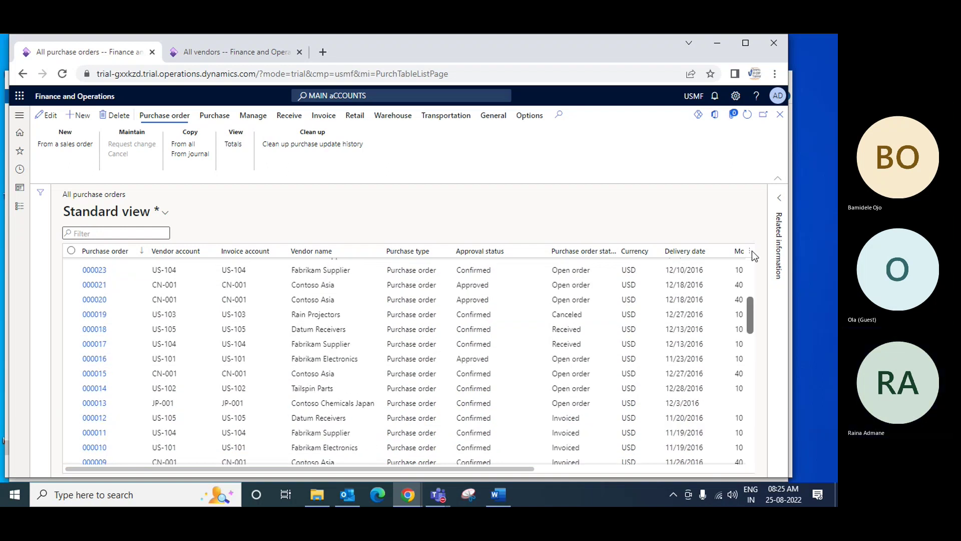
{"action": "scroll", "coordinate": [753, 252], "scroll_direction": "up", "scroll_amount": 4}
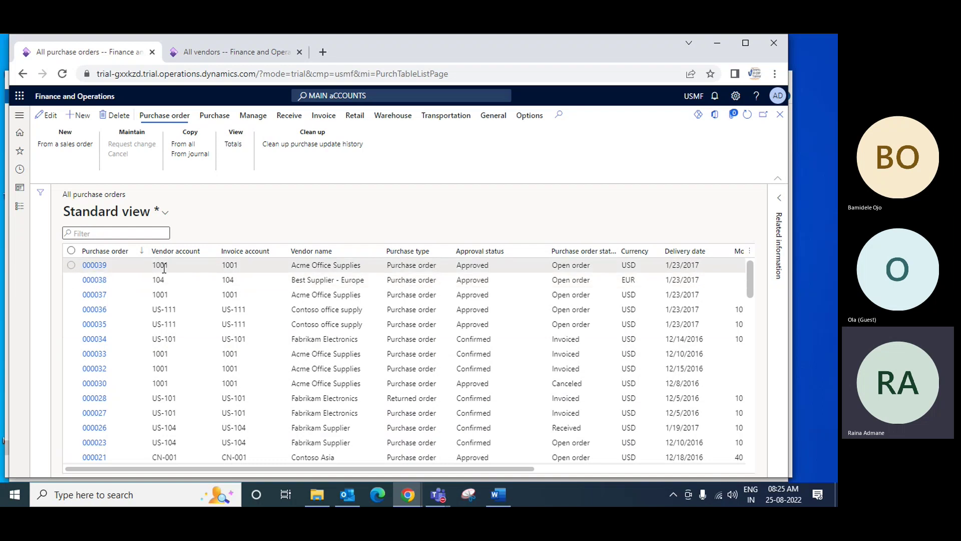
{"action": "left_click", "coordinate": [97, 269]}
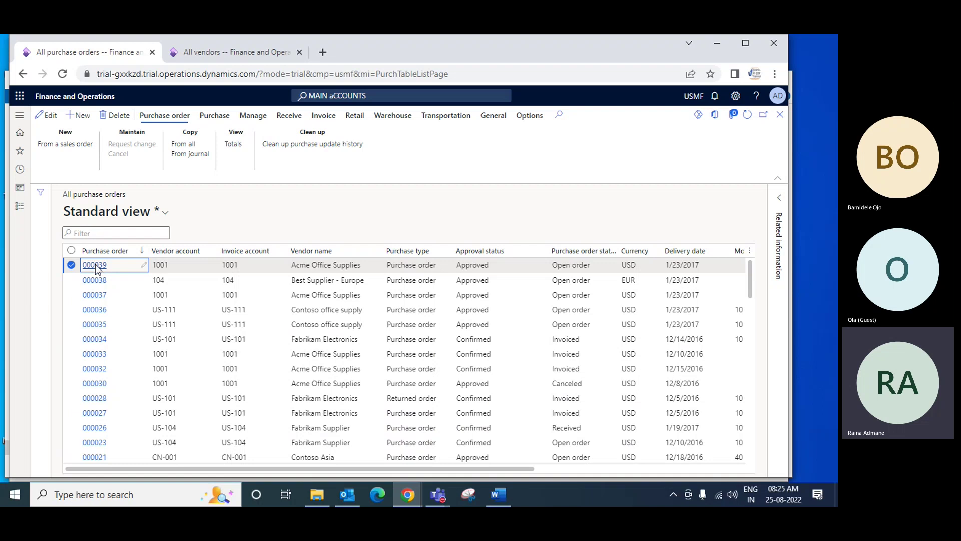
{"action": "left_click", "coordinate": [95, 264]}
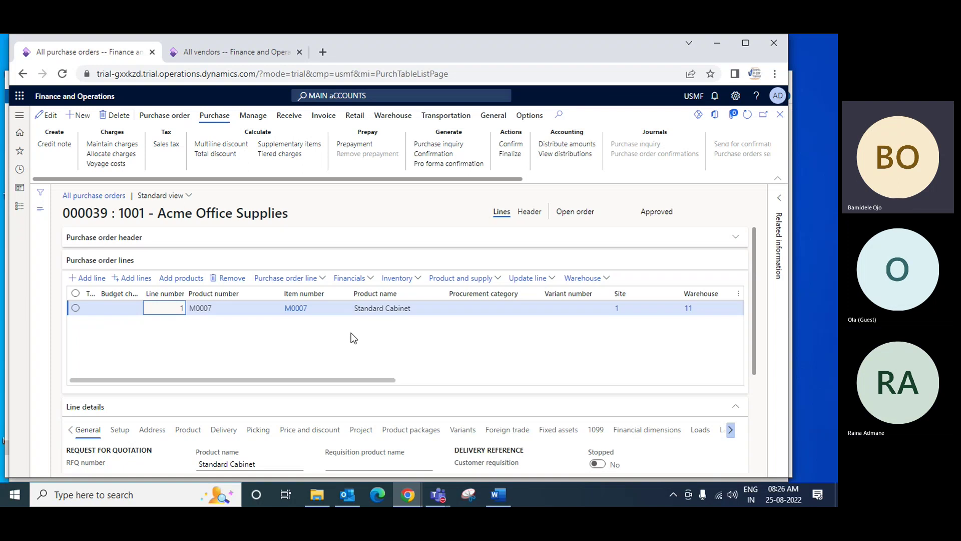
{"action": "scroll", "coordinate": [499, 359], "scroll_direction": "down", "scroll_amount": 2}
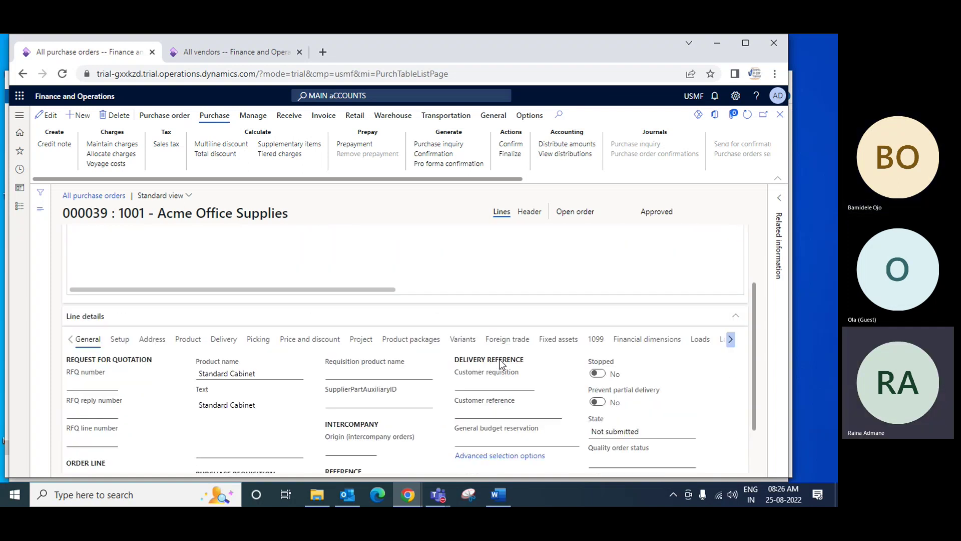
{"action": "scroll", "coordinate": [499, 359], "scroll_direction": "up", "scroll_amount": 2}
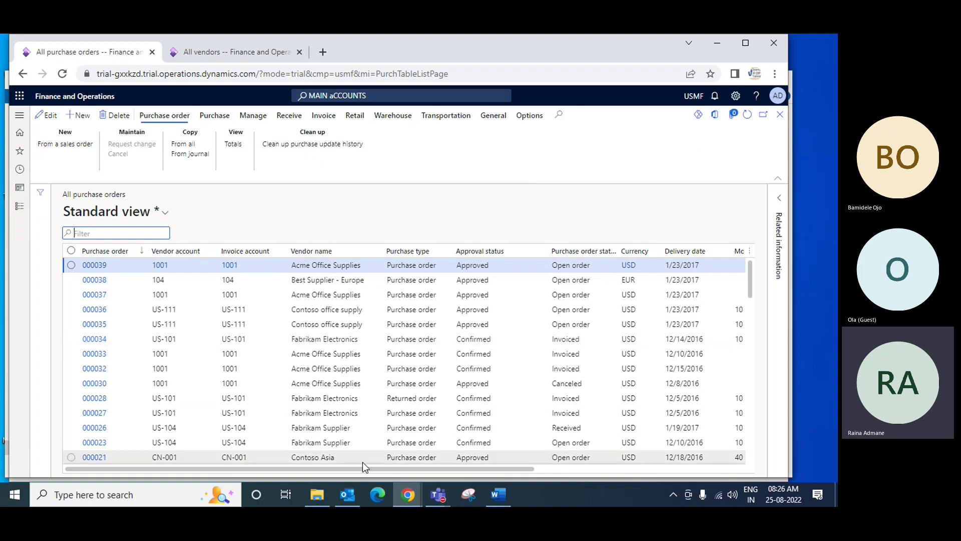
Filter the purchase order list to records whose approval status is exactly "confirmed".
{"action": "left_click_drag", "start_coordinate": [362, 467], "coordinate": [525, 468]}
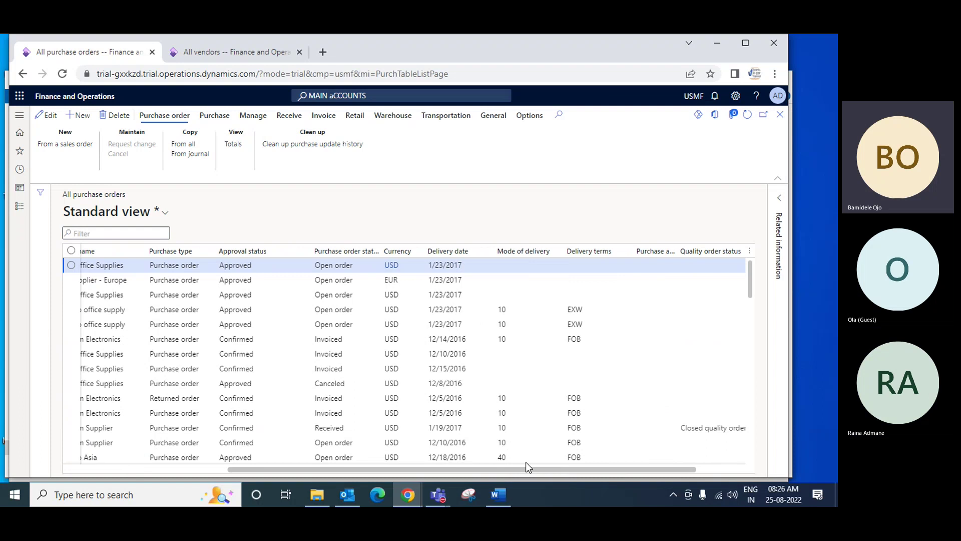
{"action": "left_click_drag", "start_coordinate": [479, 467], "coordinate": [308, 468]}
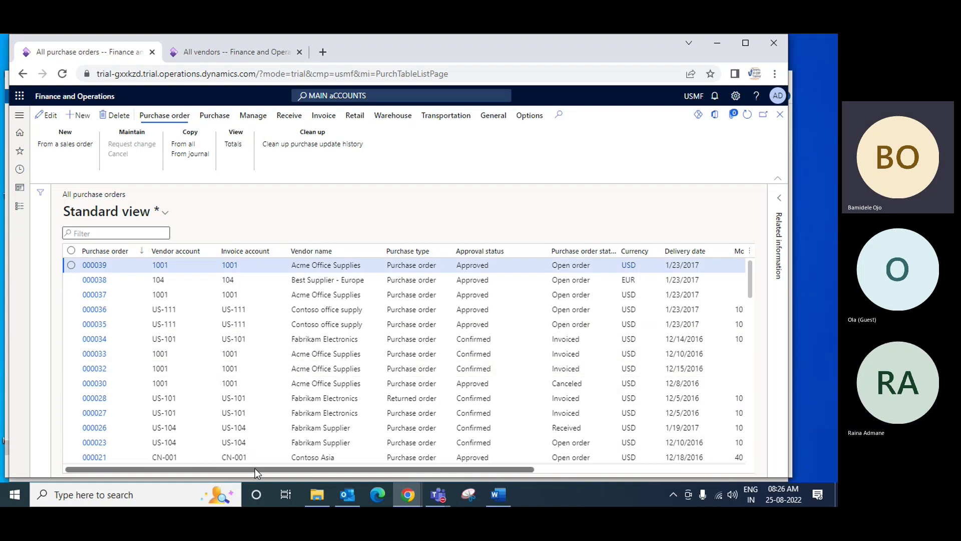
{"action": "left_click_drag", "start_coordinate": [254, 470], "coordinate": [304, 470]}
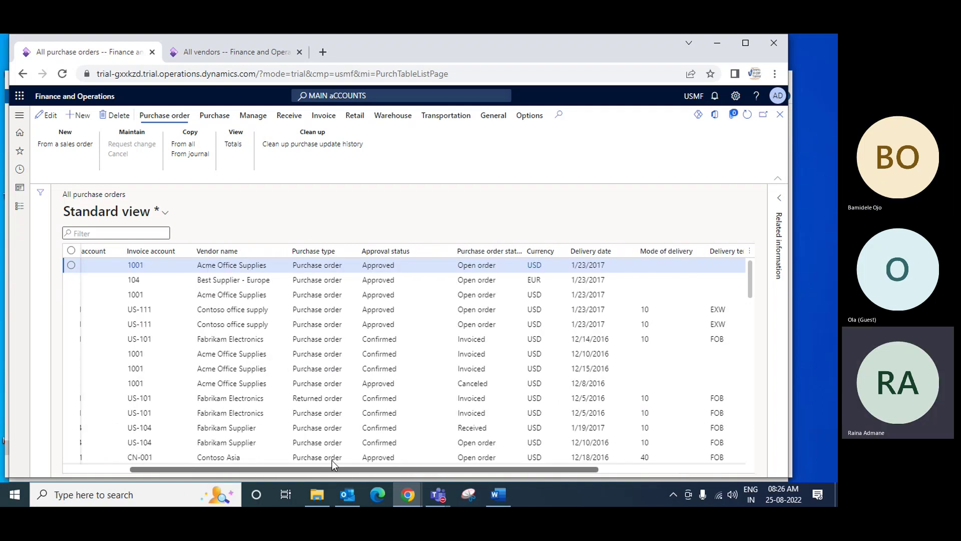
{"action": "left_click", "coordinate": [449, 252]}
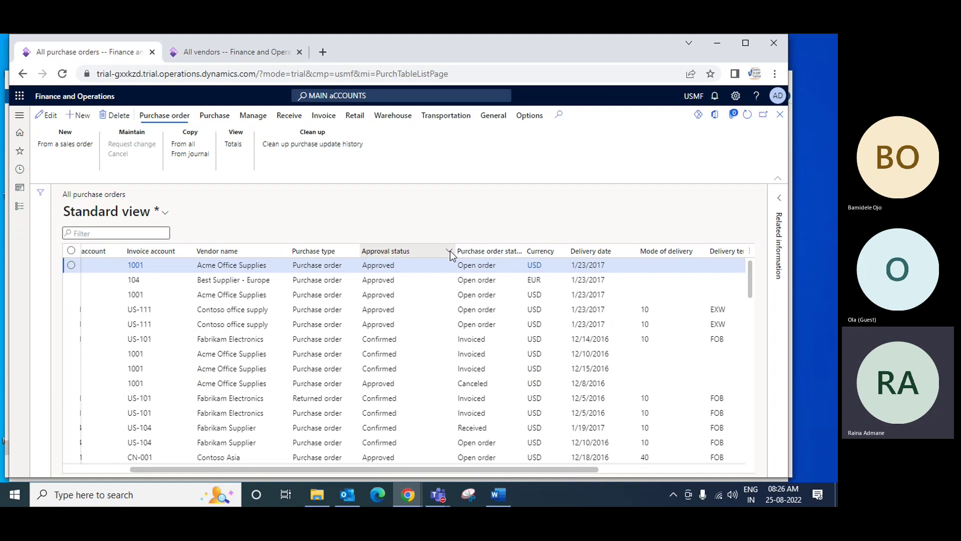
{"action": "type", "text": "con"}
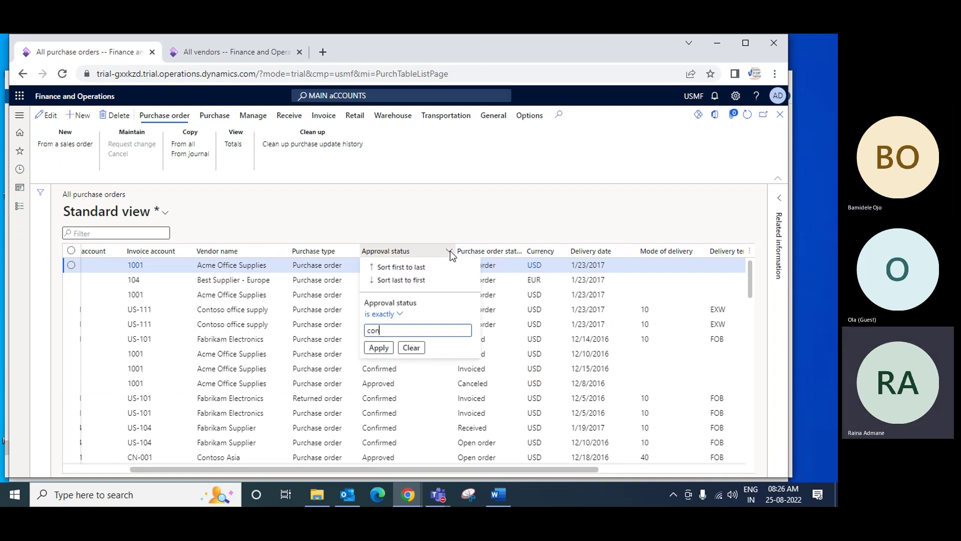
{"action": "type", "text": "firm"}
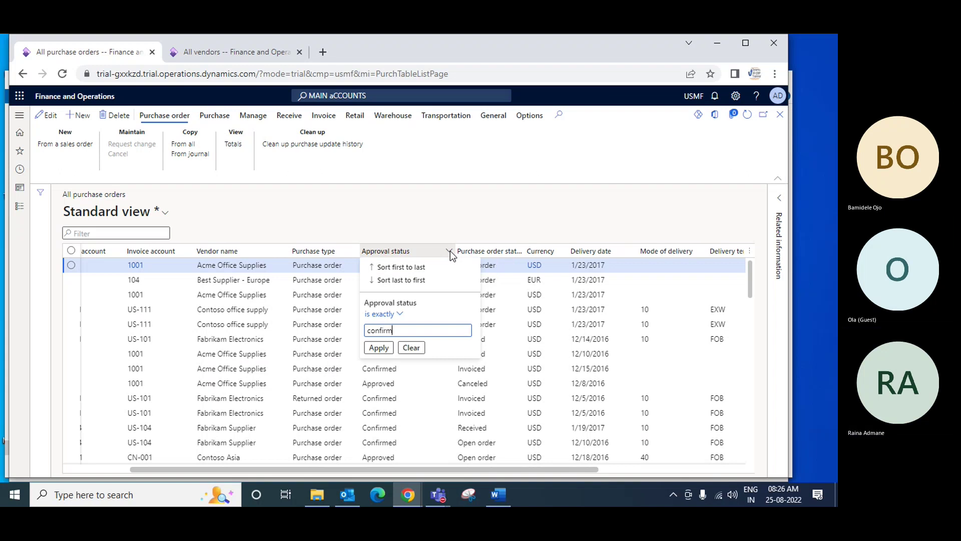
{"action": "type", "text": "ed"}
{"action": "key", "text": "Escape"}
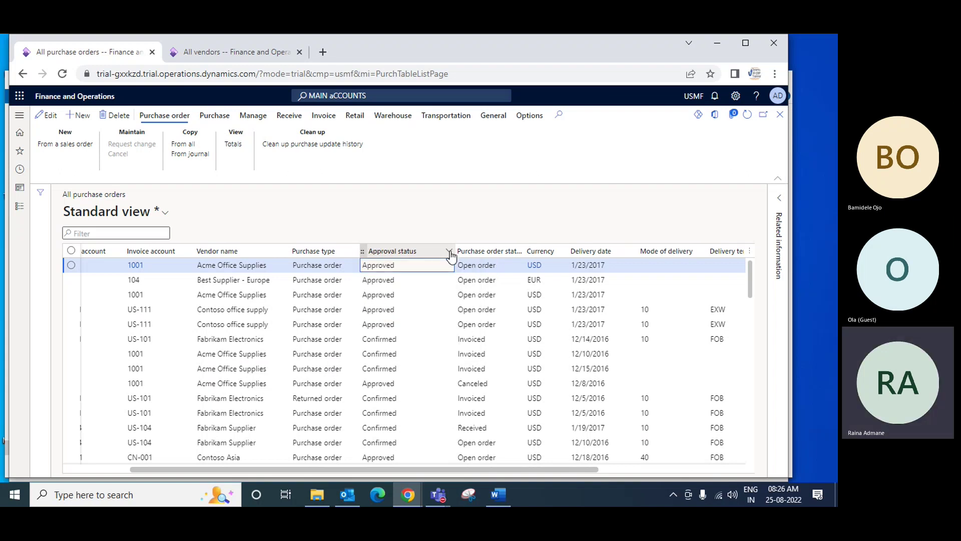
{"action": "key", "text": "ctrl+End"}
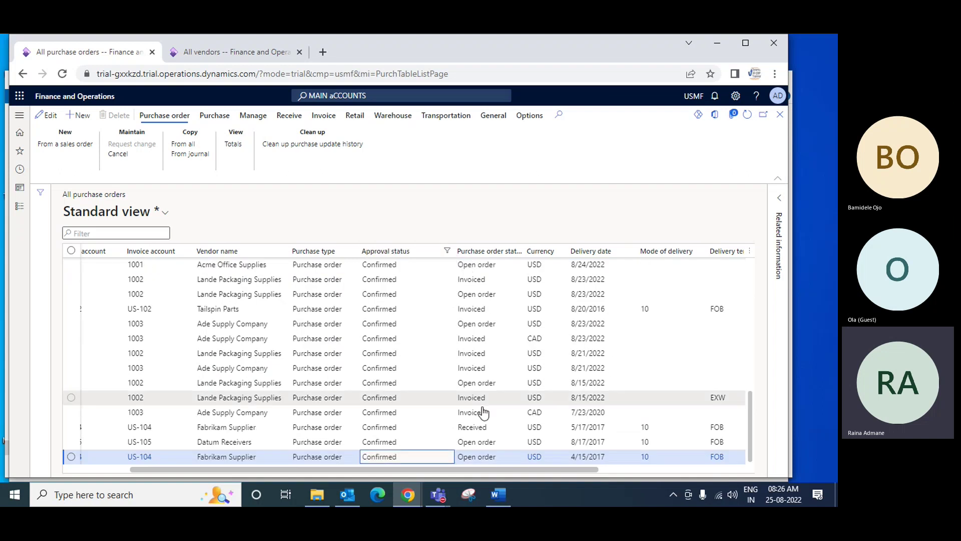
Filter the confirmed purchase orders further to those whose purchase order status is "open".
{"action": "left_click", "coordinate": [519, 253]}
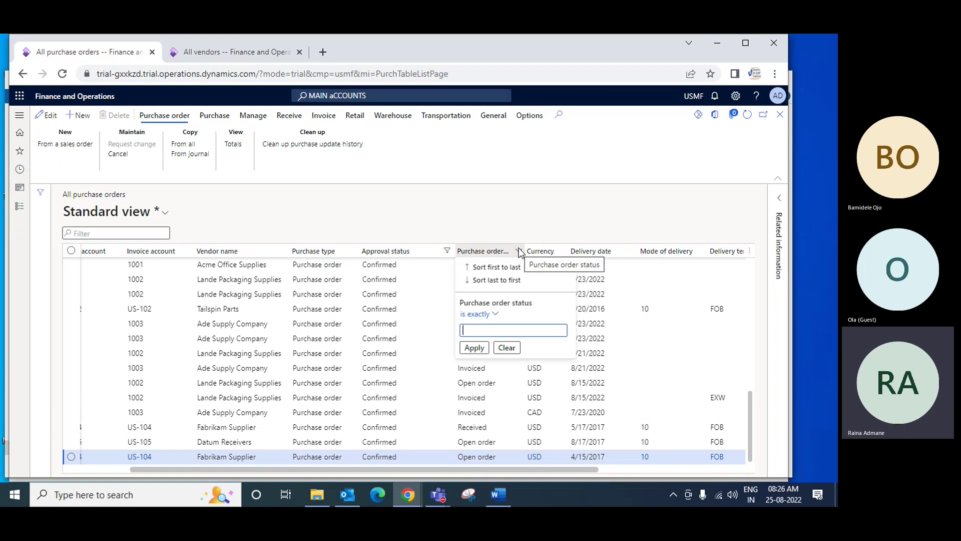
{"action": "type", "text": "open"}
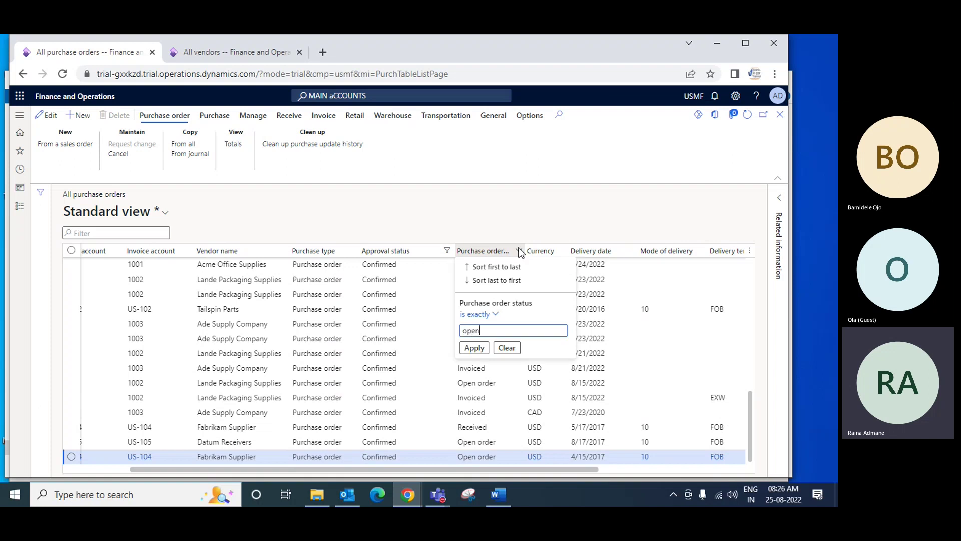
{"action": "key", "text": "Return"}
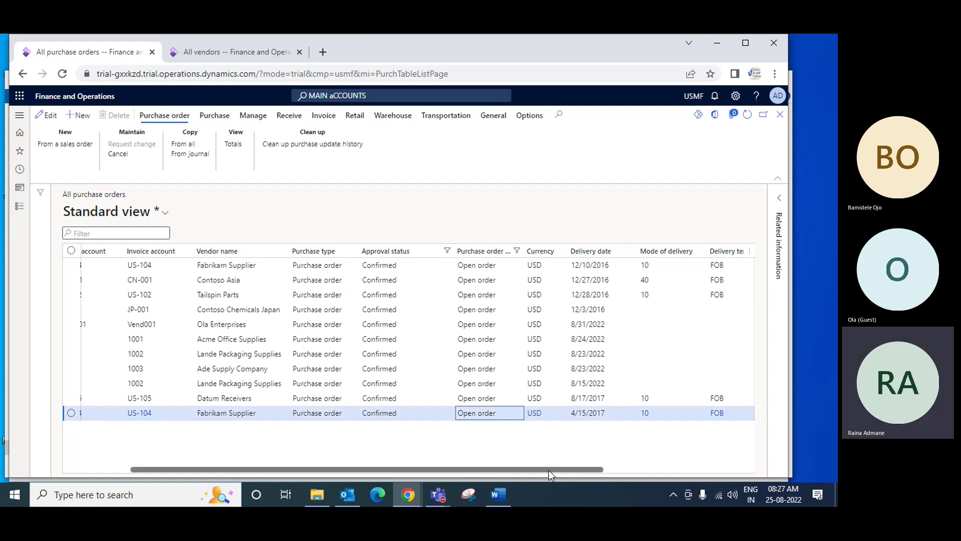
Filter the remaining purchase orders to vendor names beginning with "ola".
{"action": "left_click_drag", "start_coordinate": [549, 470], "coordinate": [357, 476]}
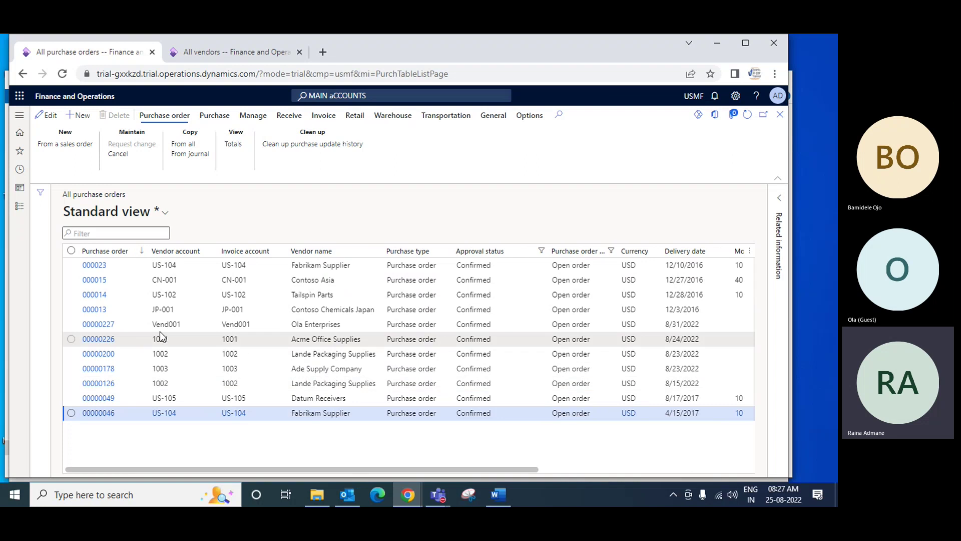
{"action": "left_click", "coordinate": [175, 325]}
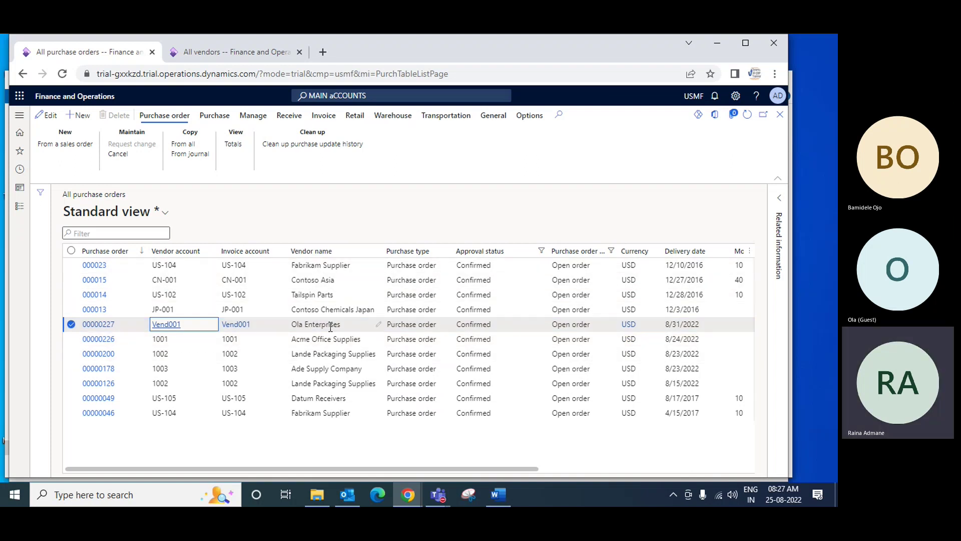
{"action": "left_click", "coordinate": [379, 253]}
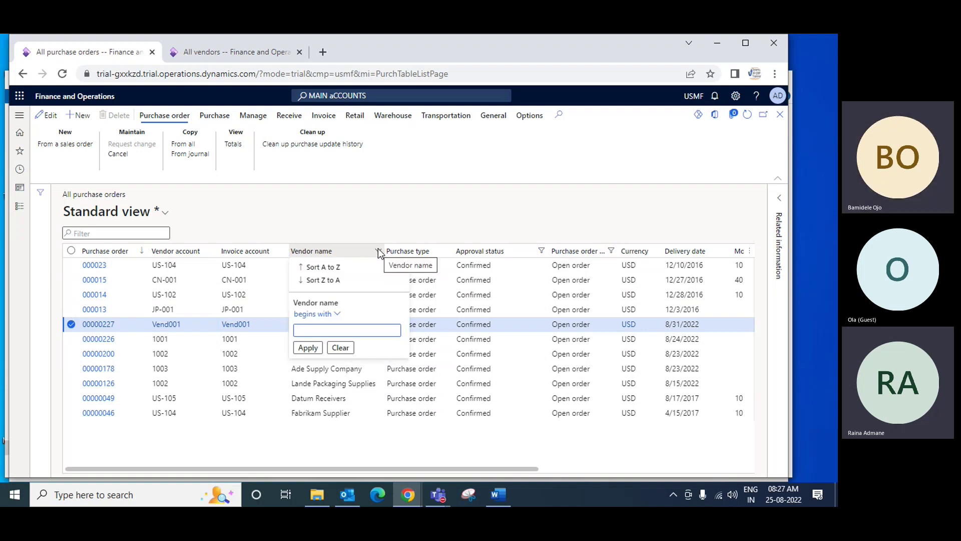
{"action": "type", "text": "ola"}
{"action": "key", "text": "Return"}
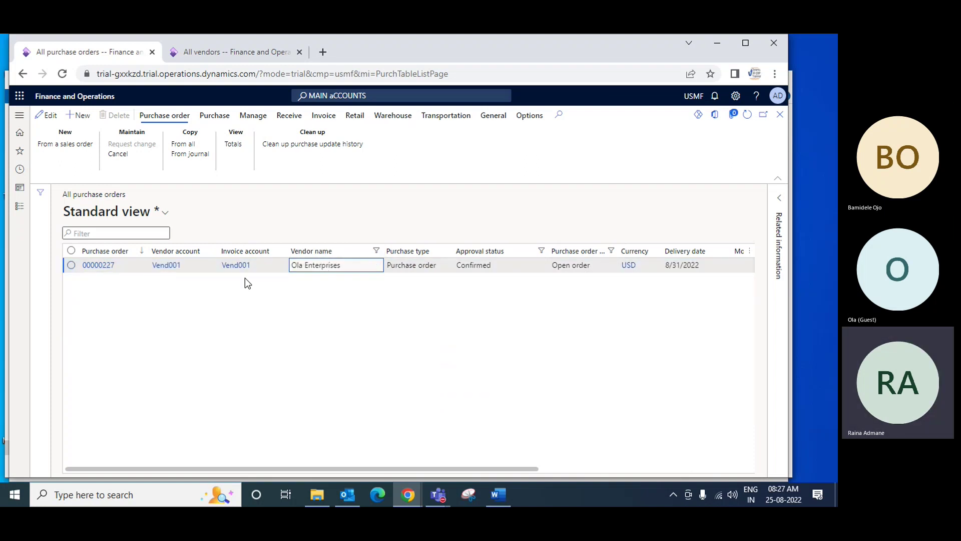
Open the Ola Enterprises purchase order and review the quantities and prices on its lines.
{"action": "left_click", "coordinate": [102, 273]}
{"action": "left_click", "coordinate": [101, 269]}
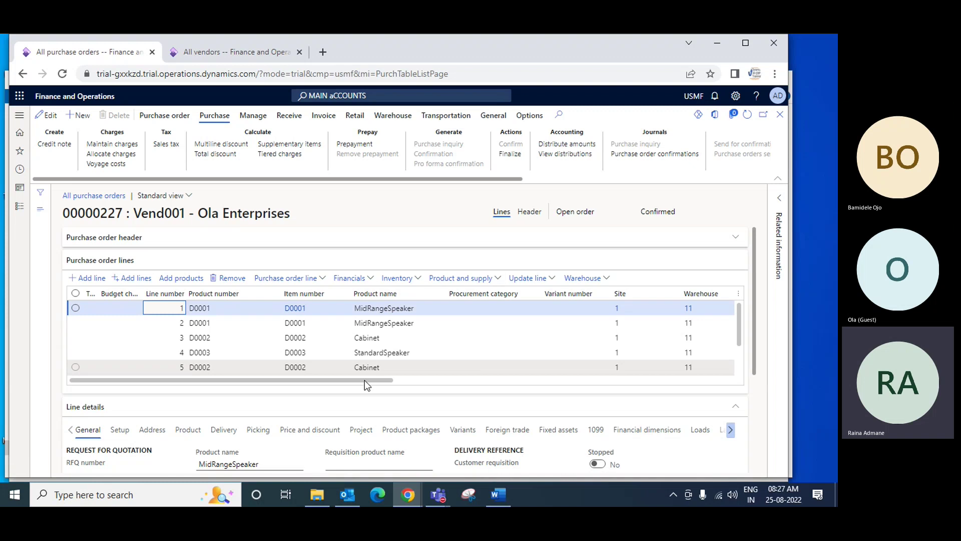
{"action": "left_click_drag", "start_coordinate": [365, 380], "coordinate": [536, 380]}
{"action": "left_click", "coordinate": [485, 307]}
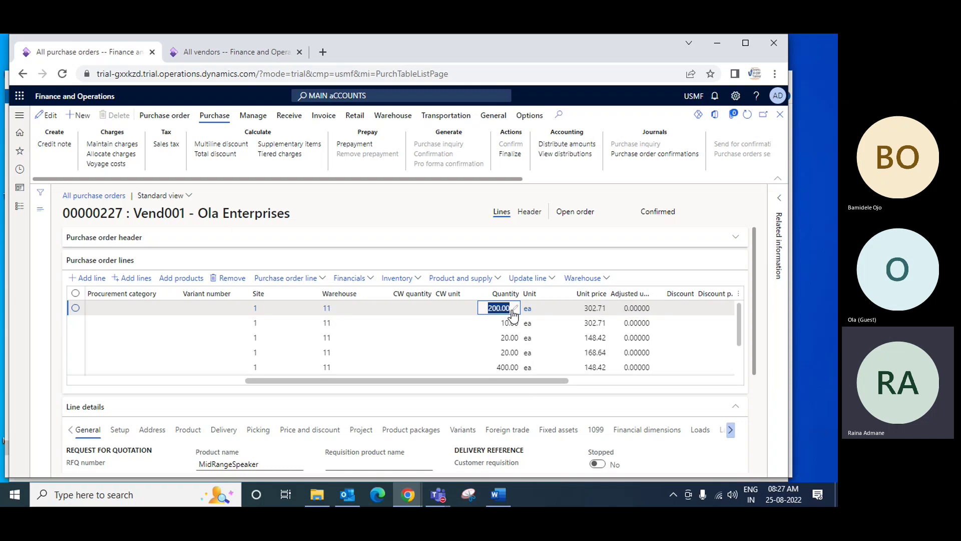
{"action": "left_click_drag", "start_coordinate": [530, 380], "coordinate": [327, 380]}
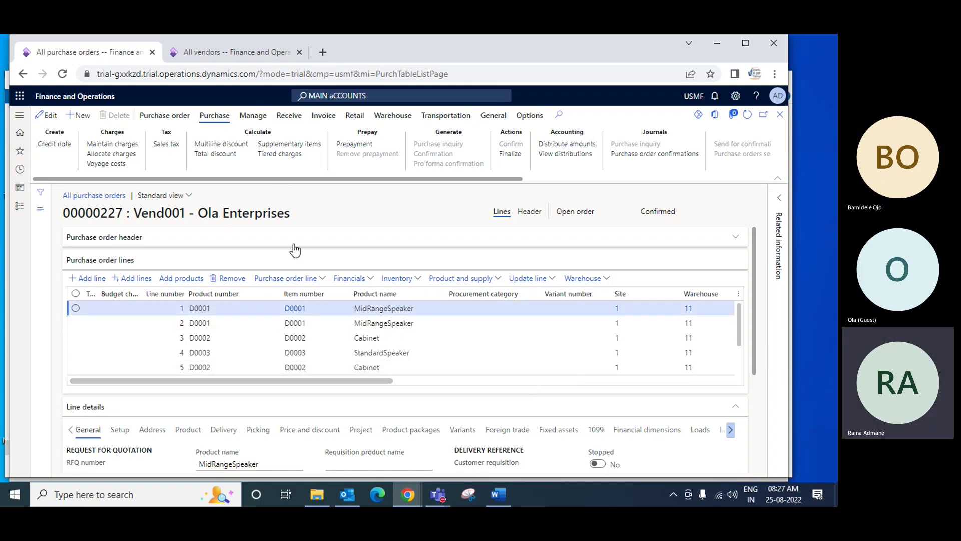
Start generating a product receipt for the Ola Enterprises purchase order.
{"action": "left_click", "coordinate": [290, 116]}
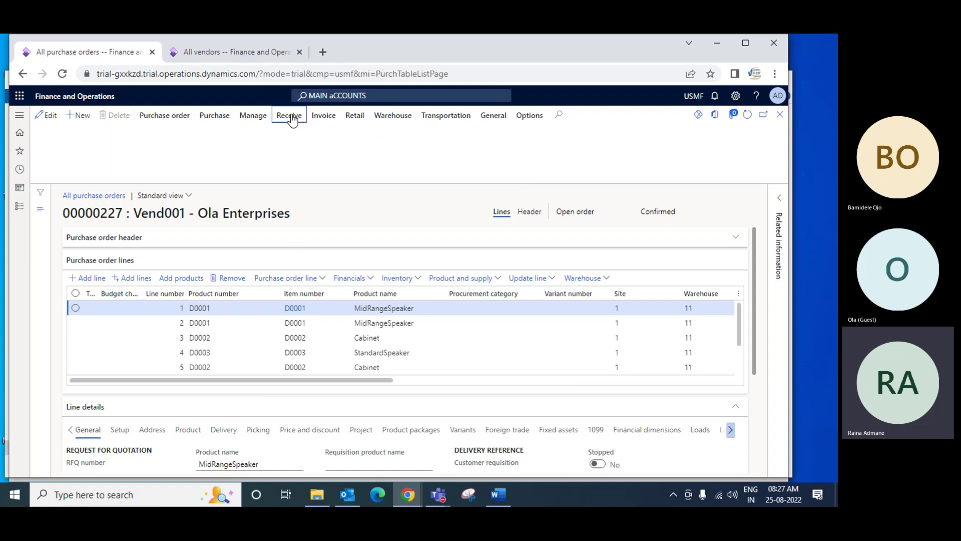
{"action": "left_click", "coordinate": [291, 120]}
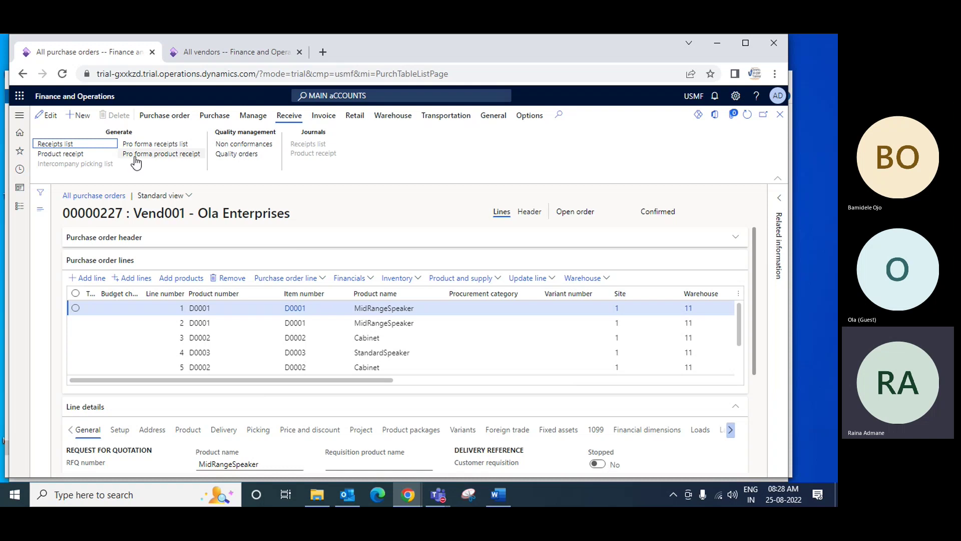
{"action": "left_click", "coordinate": [68, 153]}
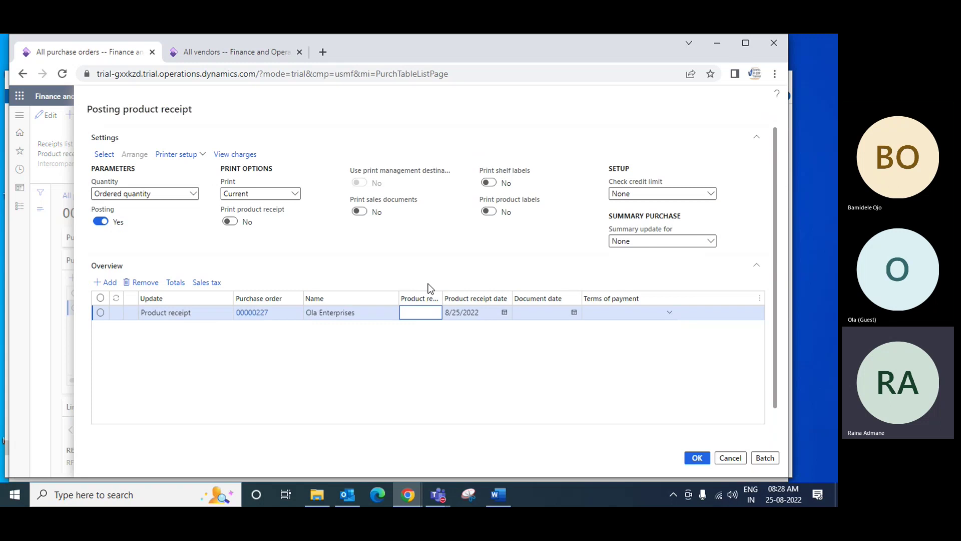
Enter product receipt number "Inv 2452" and set the document date to 8/24/2022 for the Ola Enterprises receipt.
{"action": "left_click_drag", "start_coordinate": [438, 298], "coordinate": [469, 298]}
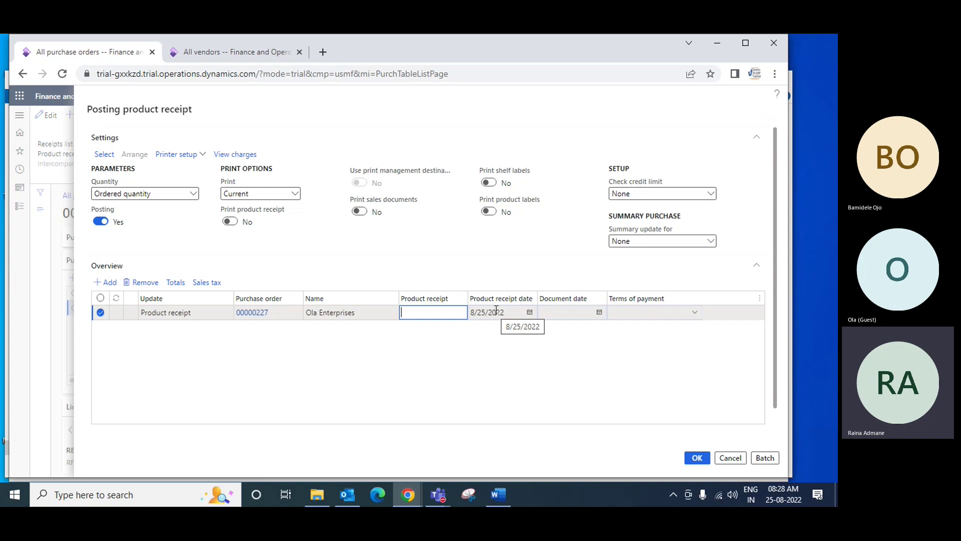
{"action": "type", "text": "v 2452"}
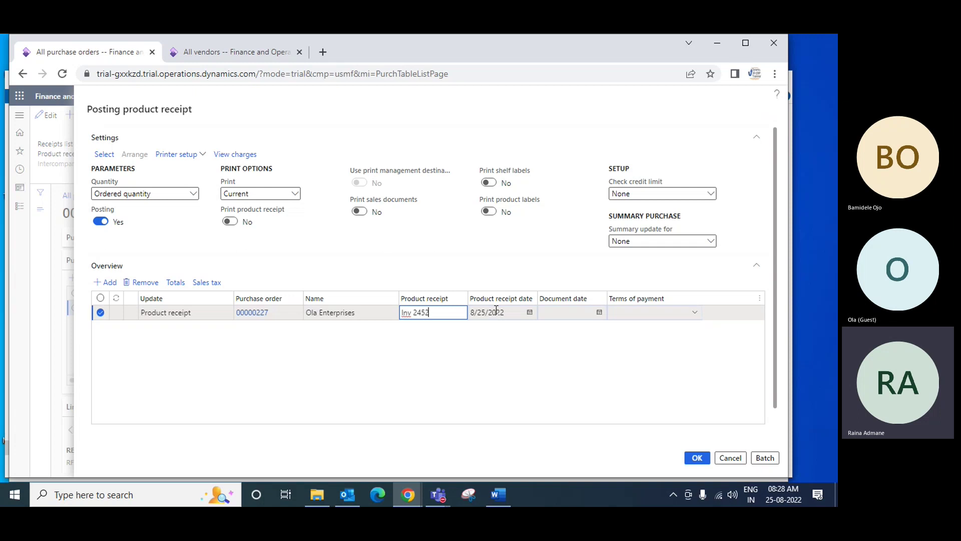
{"action": "key", "text": "Tab"}
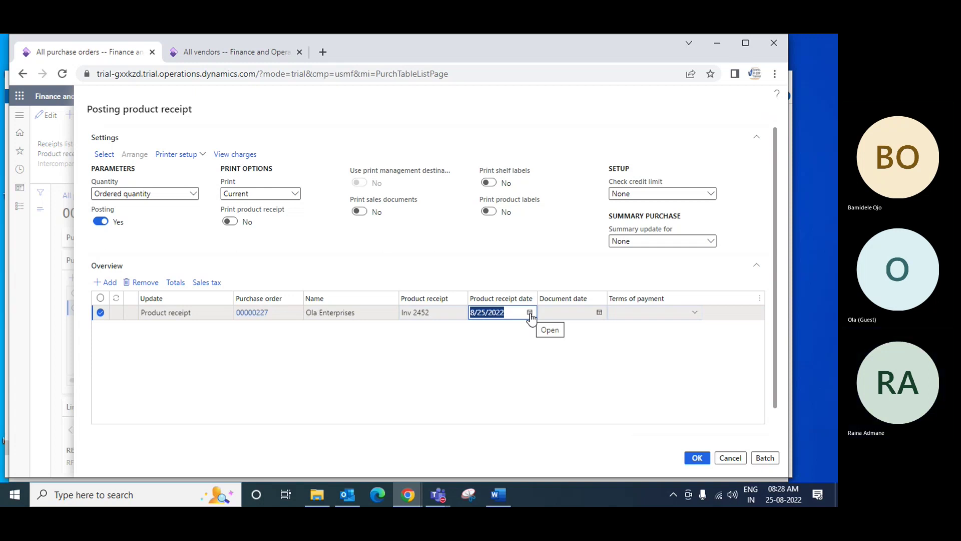
{"action": "key", "text": "Tab"}
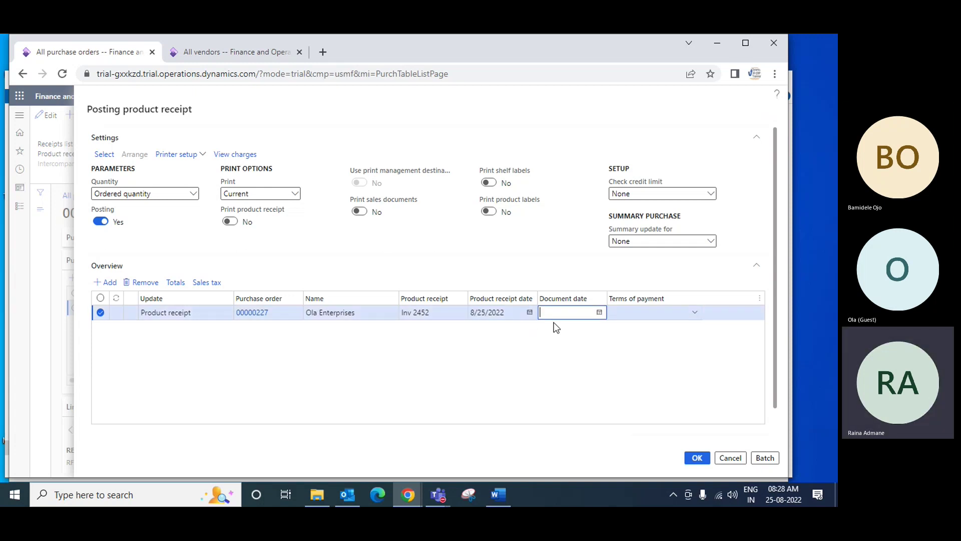
{"action": "left_click", "coordinate": [599, 312]}
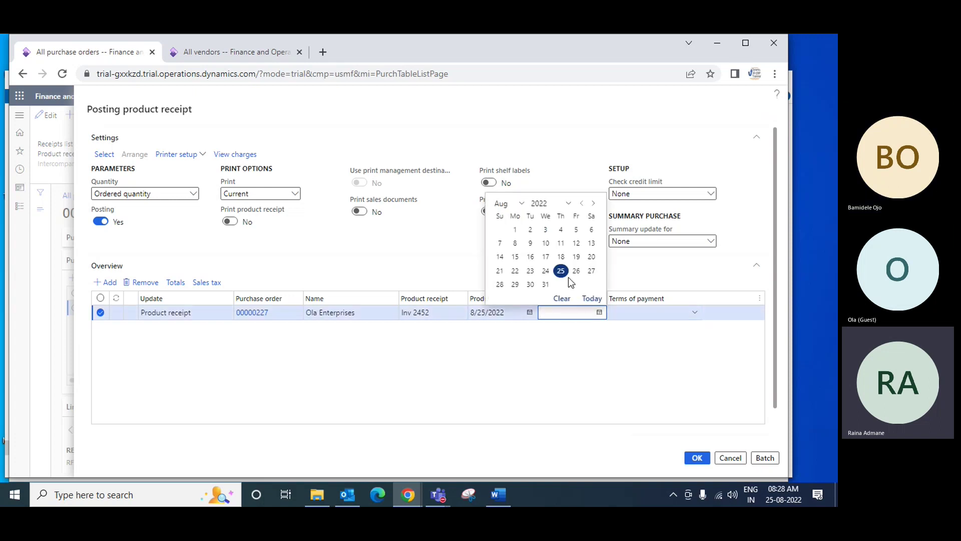
{"action": "left_click", "coordinate": [550, 275]}
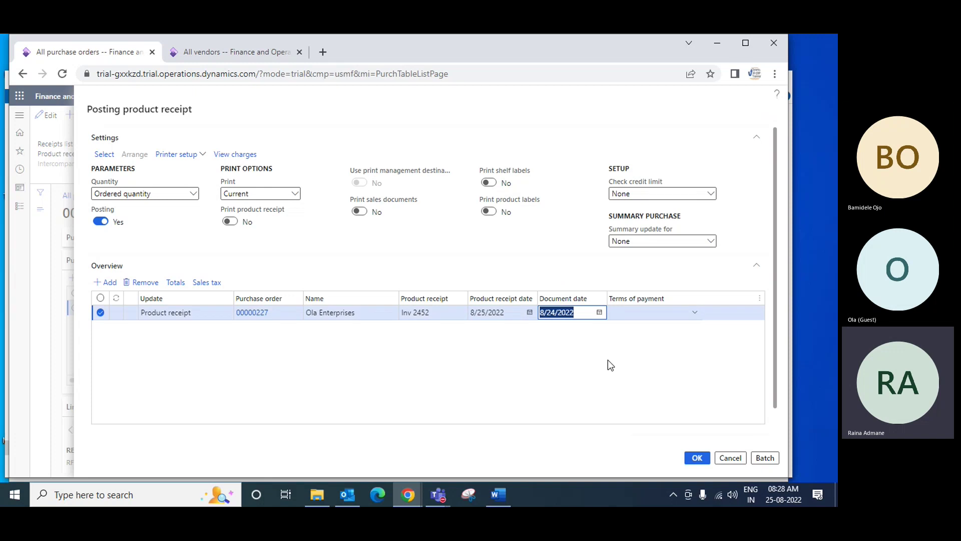
Set the terms of payment for the Ola Enterprises product receipt to Net5.
{"action": "left_click", "coordinate": [694, 313]}
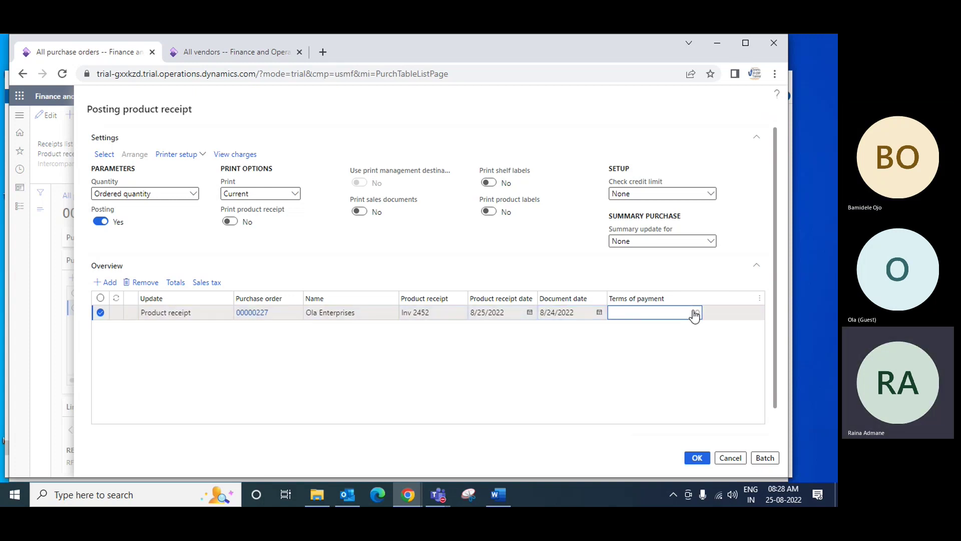
{"action": "left_click", "coordinate": [695, 313]}
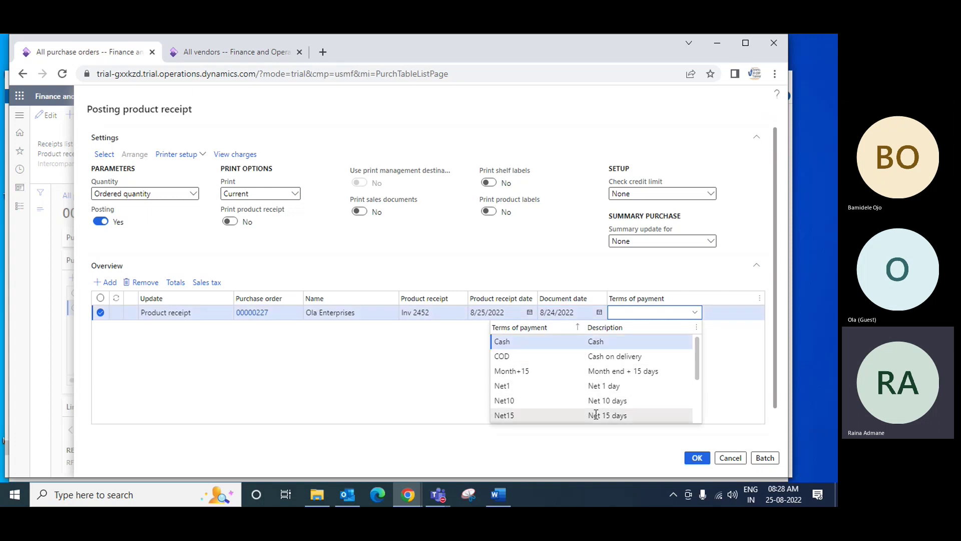
{"action": "scroll", "coordinate": [606, 393], "scroll_direction": "down", "scroll_amount": 2}
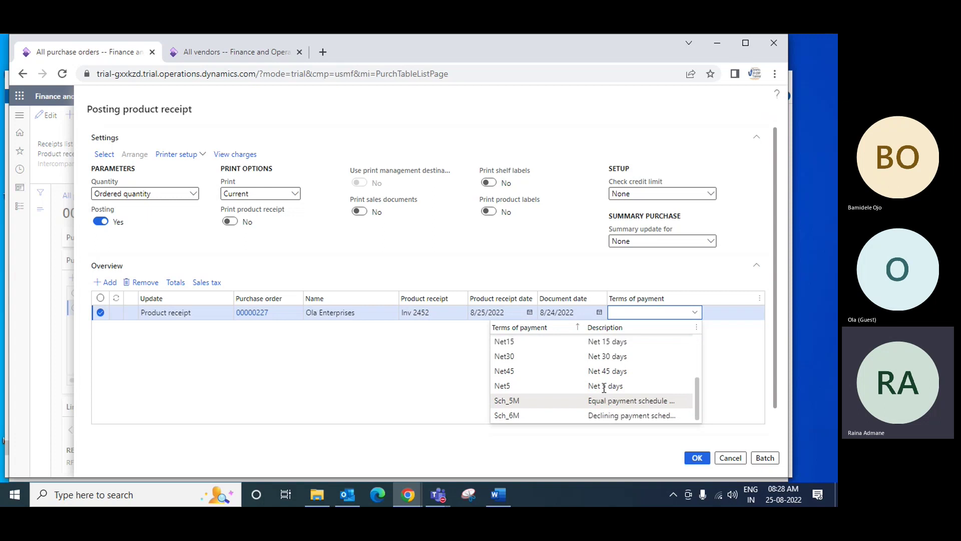
{"action": "left_click", "coordinate": [677, 386]}
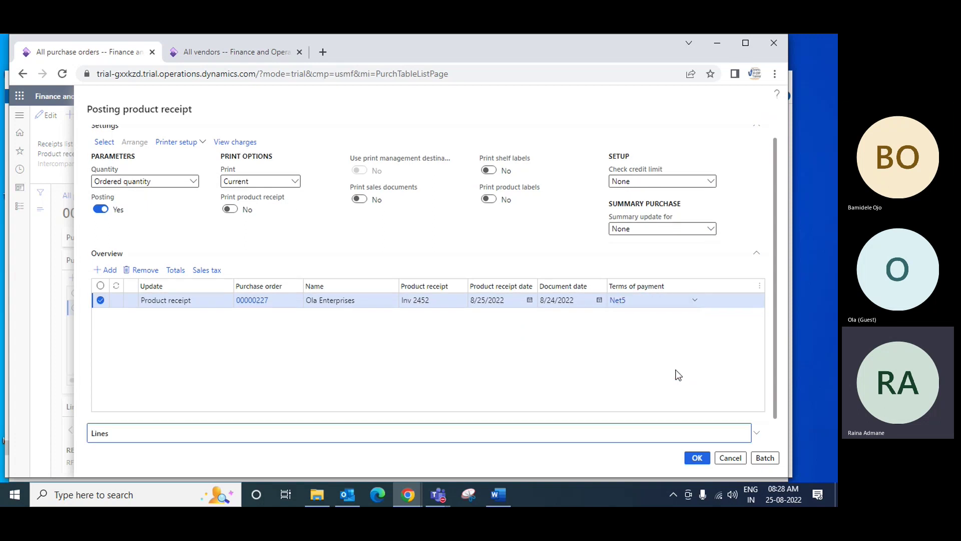
Expand the product receipt's lines and review the ordered and received quantities, unit prices and net amounts.
{"action": "scroll", "coordinate": [714, 392], "scroll_direction": "down", "scroll_amount": 1}
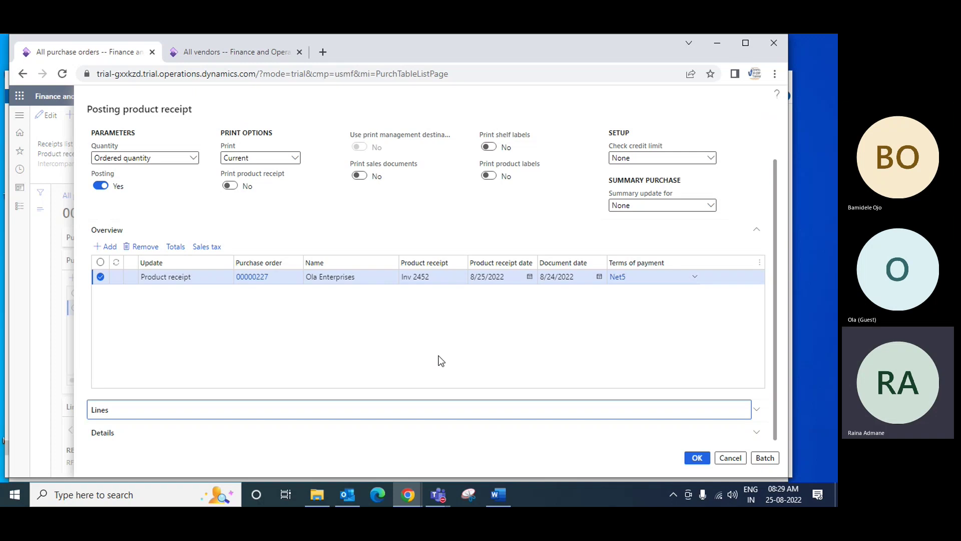
{"action": "left_click", "coordinate": [106, 411]}
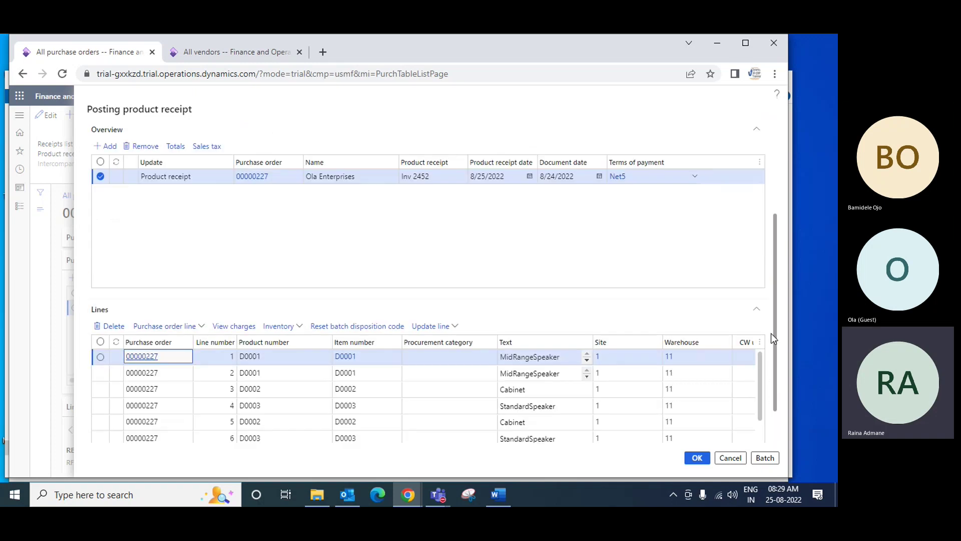
{"action": "scroll", "coordinate": [773, 371], "scroll_direction": "down", "scroll_amount": 1}
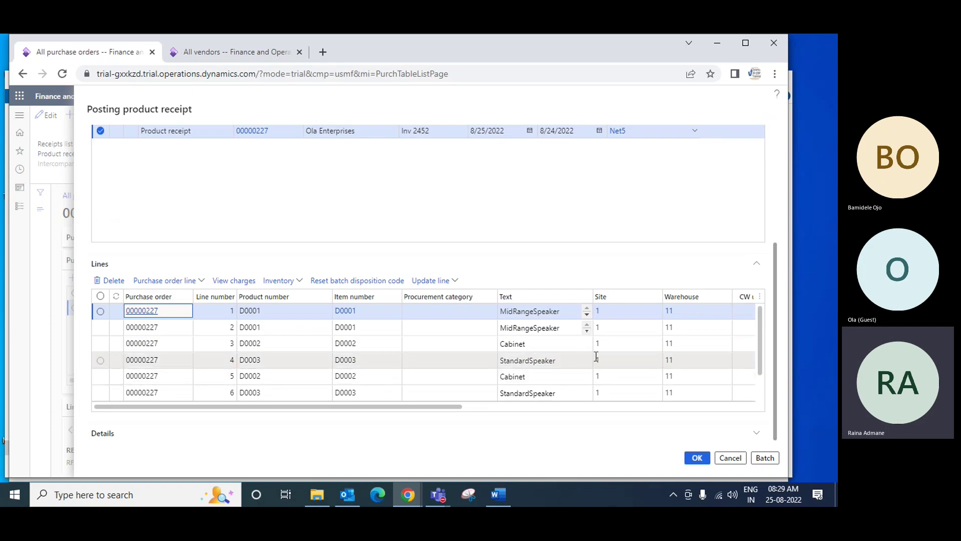
{"action": "left_click_drag", "start_coordinate": [383, 405], "coordinate": [574, 400]}
{"action": "left_click", "coordinate": [444, 312]}
{"action": "left_click_drag", "start_coordinate": [442, 312], "coordinate": [436, 312]}
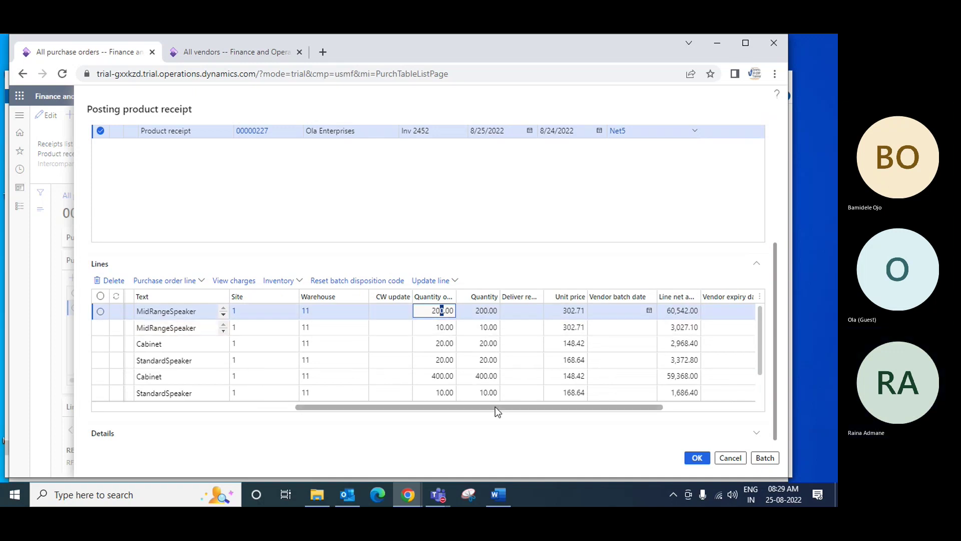
{"action": "left_click_drag", "start_coordinate": [431, 407], "coordinate": [221, 438]}
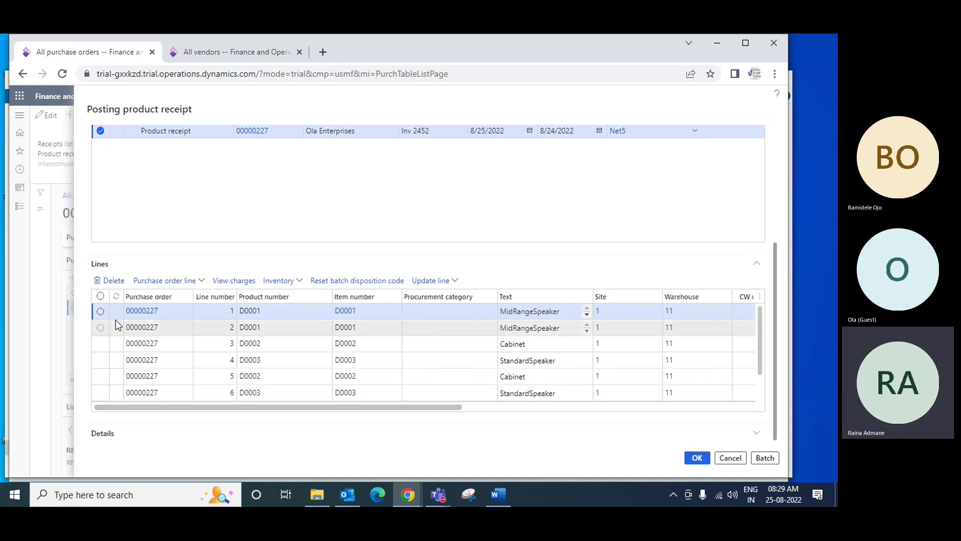
Delete every product receipt line except line 1, the MidRangeSpeaker item D0001.
{"action": "left_click", "coordinate": [100, 311]}
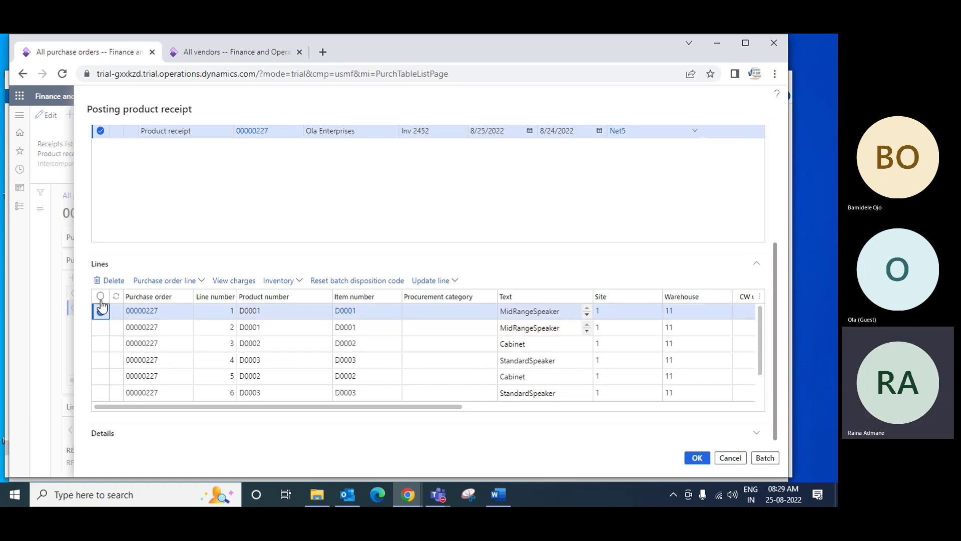
{"action": "left_click", "coordinate": [101, 297]}
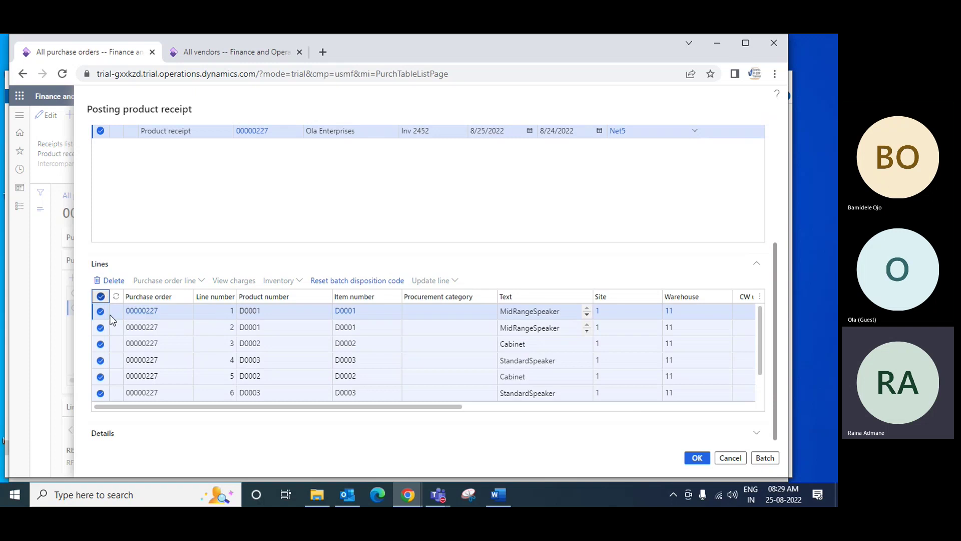
{"action": "left_click", "coordinate": [100, 311]}
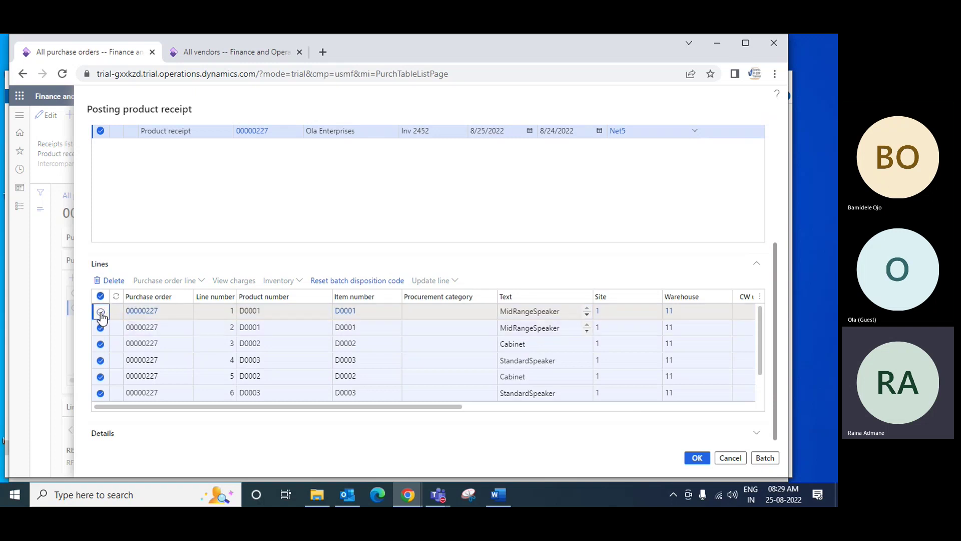
{"action": "left_click_drag", "start_coordinate": [235, 407], "coordinate": [130, 401]}
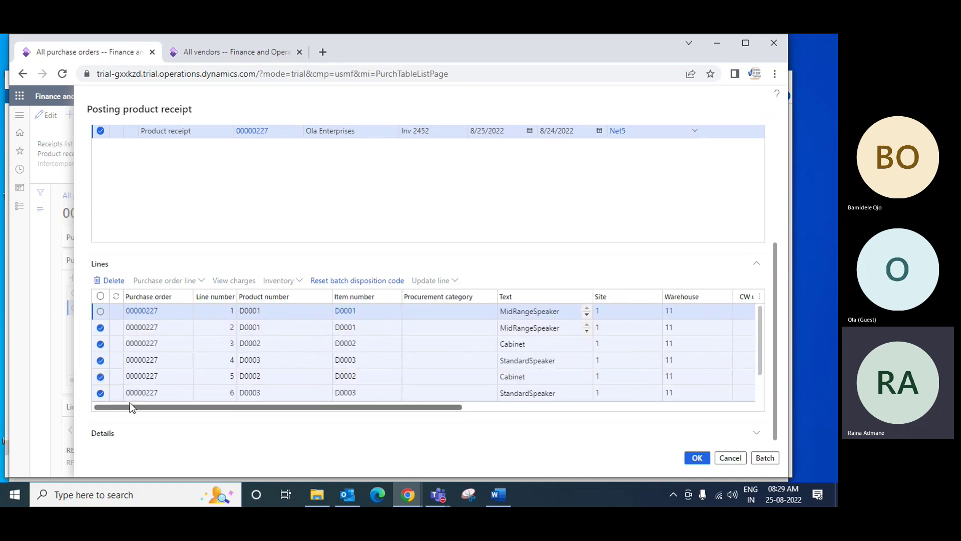
{"action": "left_click", "coordinate": [115, 282]}
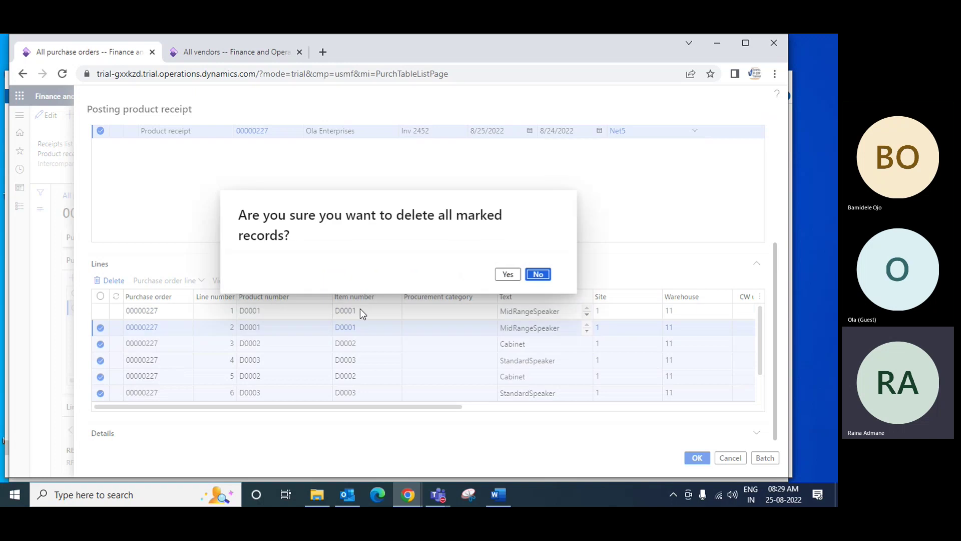
{"action": "left_click", "coordinate": [516, 278]}
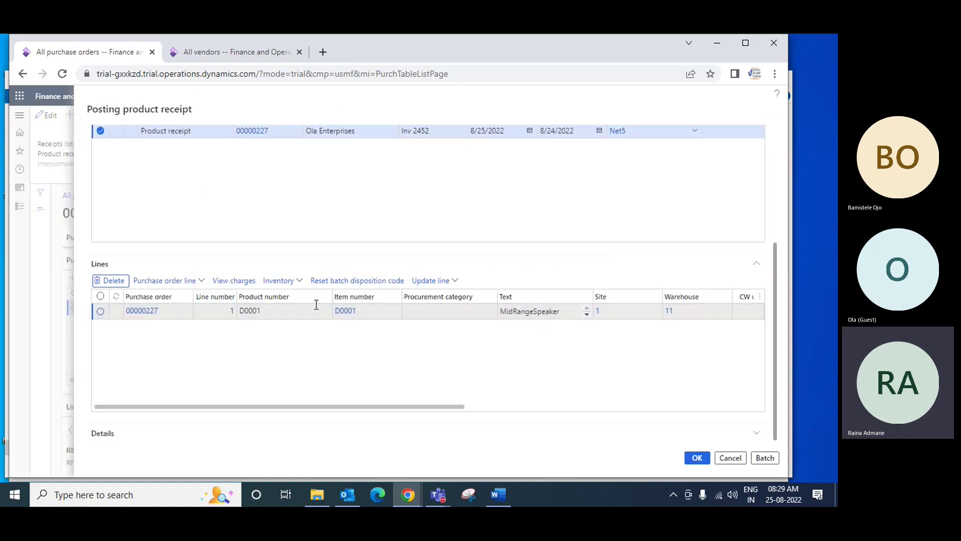
Widen the Quantity ordered and Quantity columns and set the MidRangeSpeaker line's received quantity to 100.
{"action": "left_click_drag", "start_coordinate": [367, 406], "coordinate": [565, 406]}
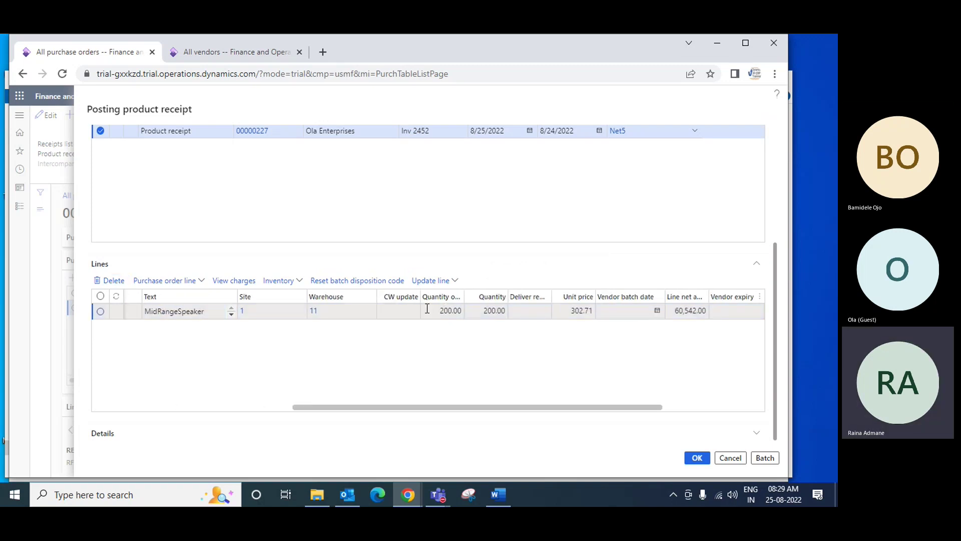
{"action": "left_click_drag", "start_coordinate": [466, 296], "coordinate": [570, 340]}
{"action": "left_click", "coordinate": [473, 311]}
{"action": "left_click", "coordinate": [559, 311]}
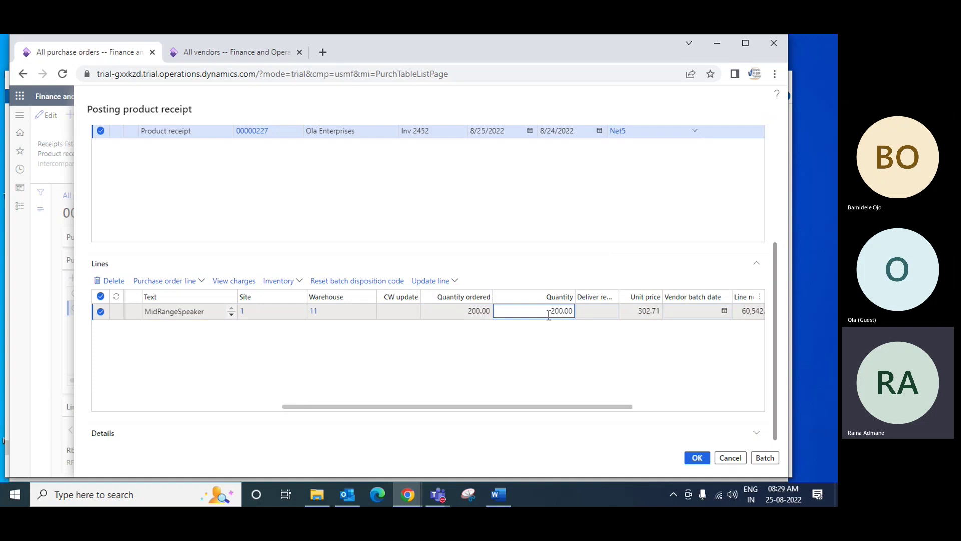
{"action": "left_click_drag", "start_coordinate": [546, 311], "coordinate": [577, 309]}
{"action": "left_click", "coordinate": [552, 310]}
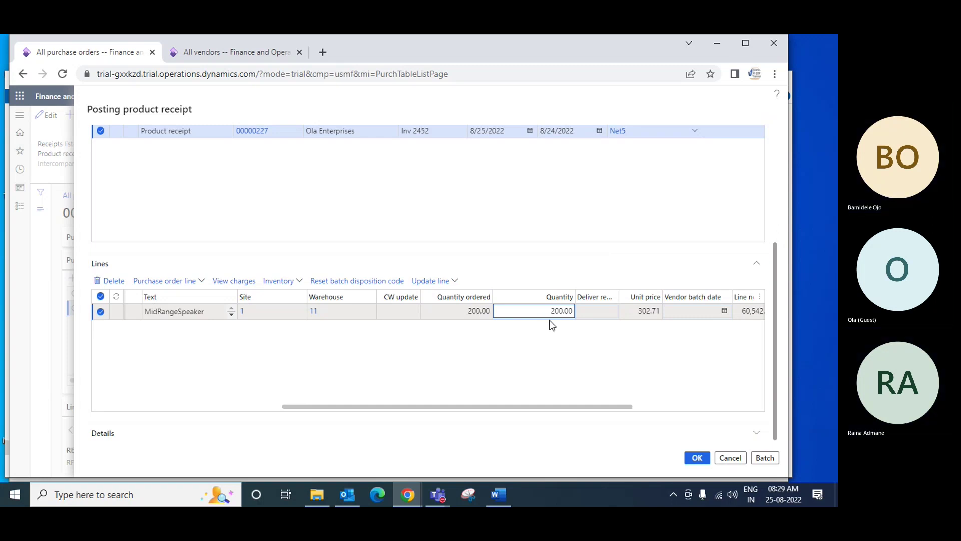
{"action": "left_click_drag", "start_coordinate": [551, 311], "coordinate": [583, 312]}
{"action": "type", "text": "100"}
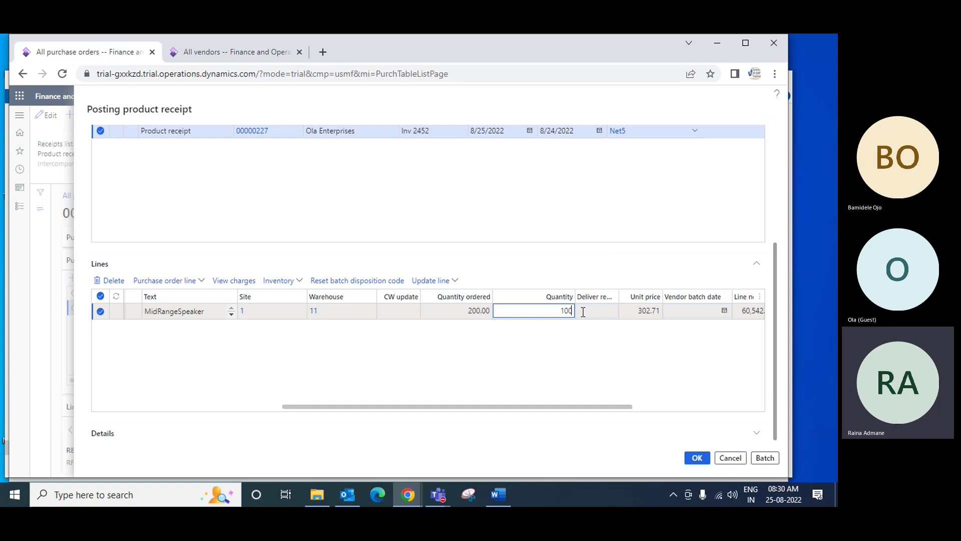
{"action": "left_click", "coordinate": [583, 312]}
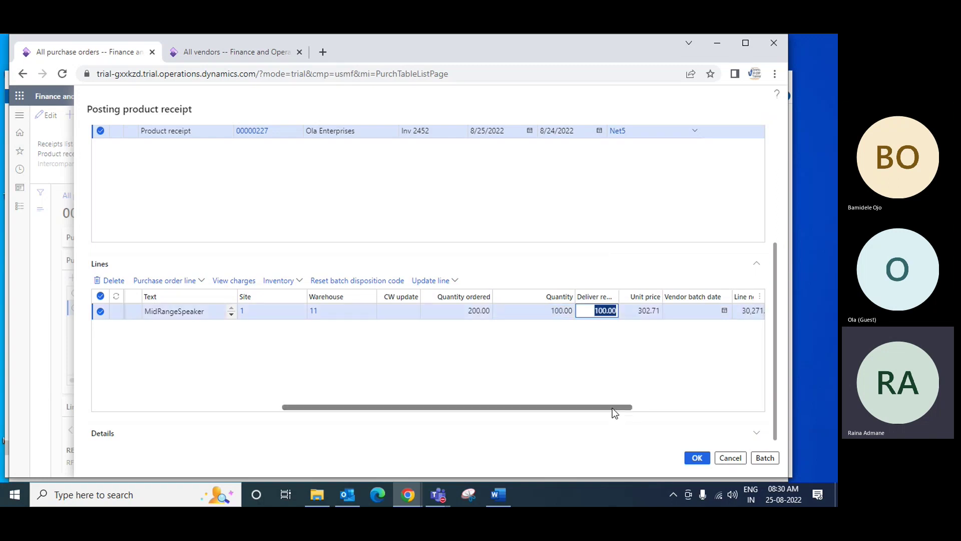
Check the MidRangeSpeaker line's net amount against its ordered quantity, widening the Line net amount column.
{"action": "left_click_drag", "start_coordinate": [614, 411], "coordinate": [665, 411]}
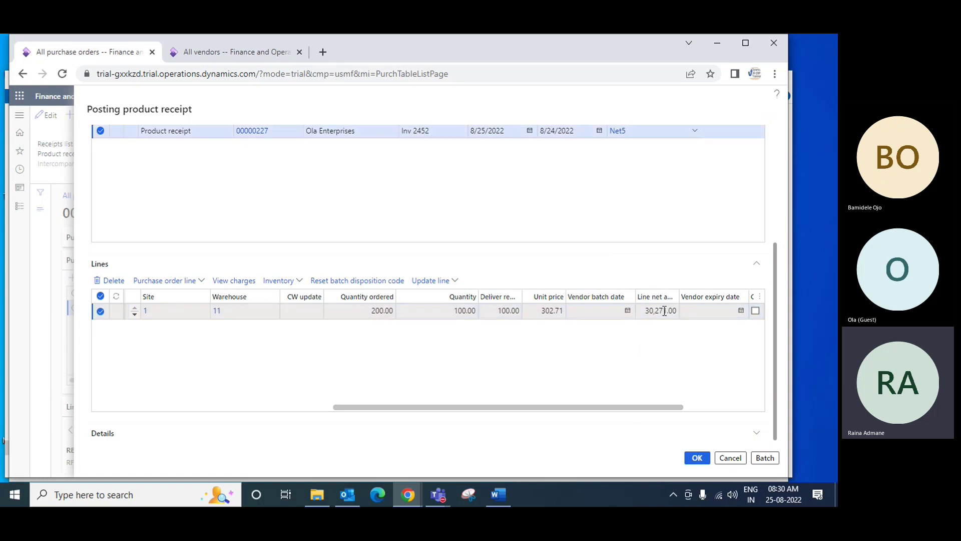
{"action": "left_click_drag", "start_coordinate": [679, 294], "coordinate": [691, 296]}
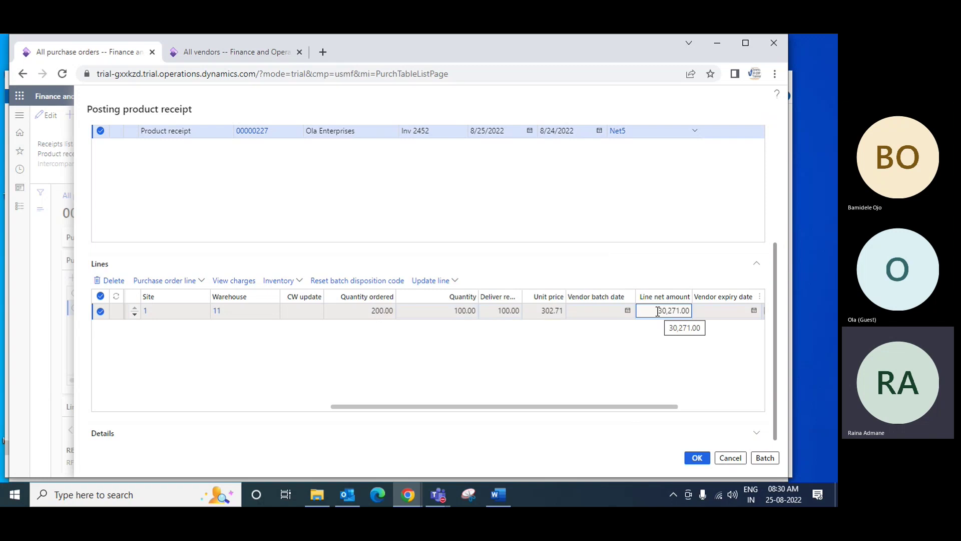
{"action": "left_click_drag", "start_coordinate": [658, 311], "coordinate": [684, 311]}
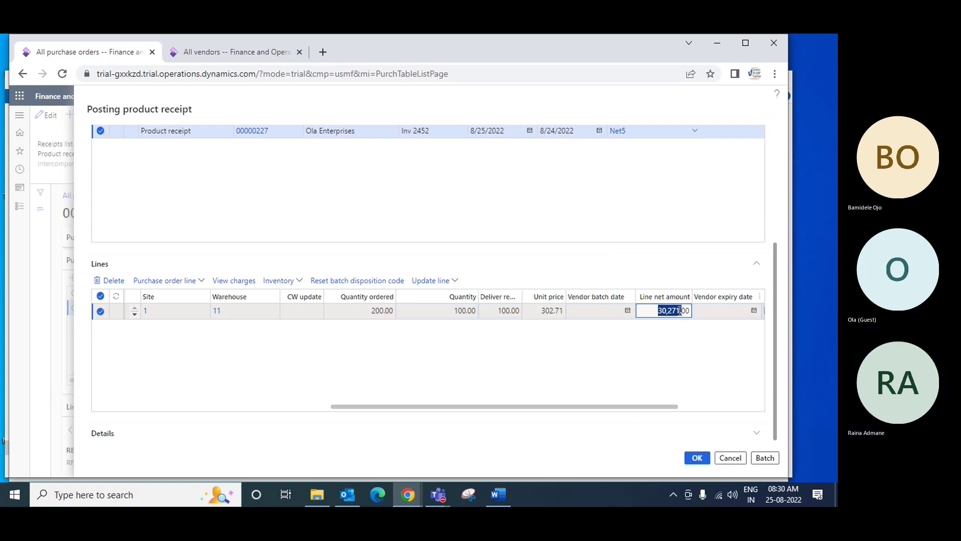
{"action": "left_click", "coordinate": [675, 311]}
{"action": "left_click", "coordinate": [369, 311]}
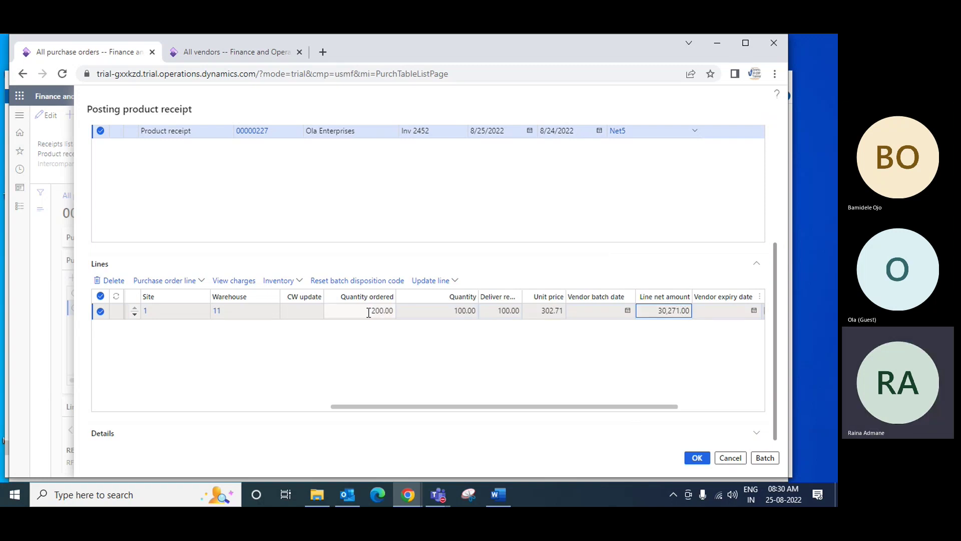
Set the MidRangeSpeaker line's received quantity to 200.
{"action": "left_click", "coordinate": [452, 311]}
{"action": "left_click_drag", "start_coordinate": [452, 311], "coordinate": [482, 306]}
{"action": "type", "text": "200"}
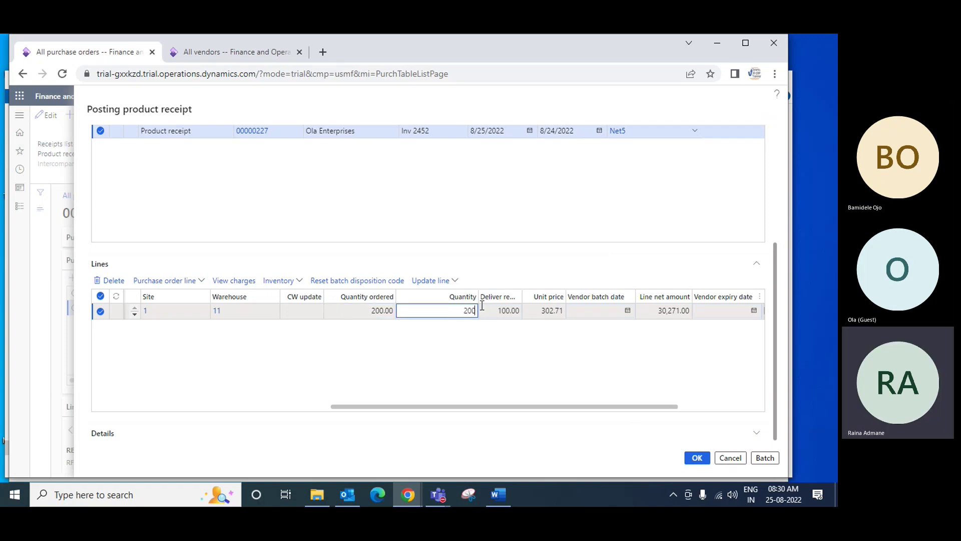
{"action": "key", "text": "Tab"}
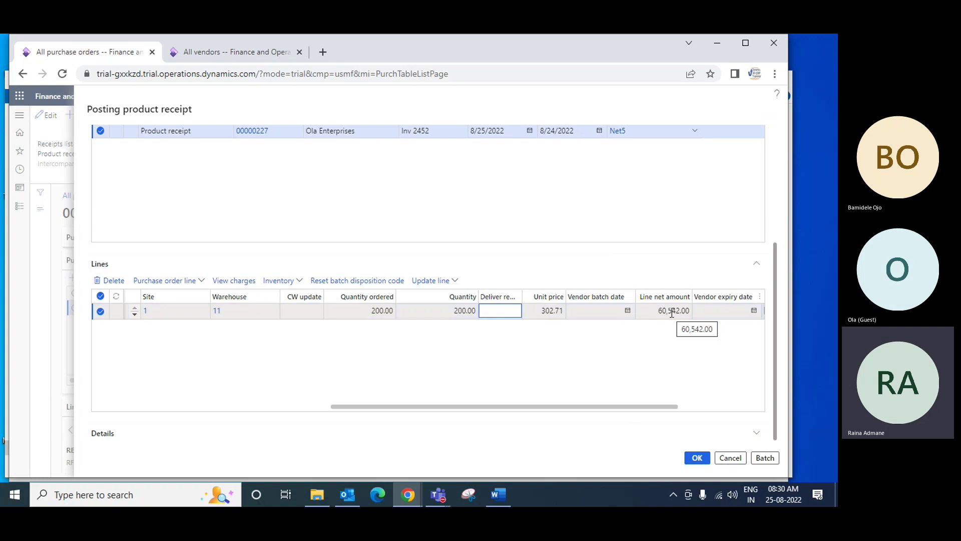
Set the MidRangeSpeaker line's received quantity to 199.
{"action": "left_click_drag", "start_coordinate": [650, 407], "coordinate": [737, 403]}
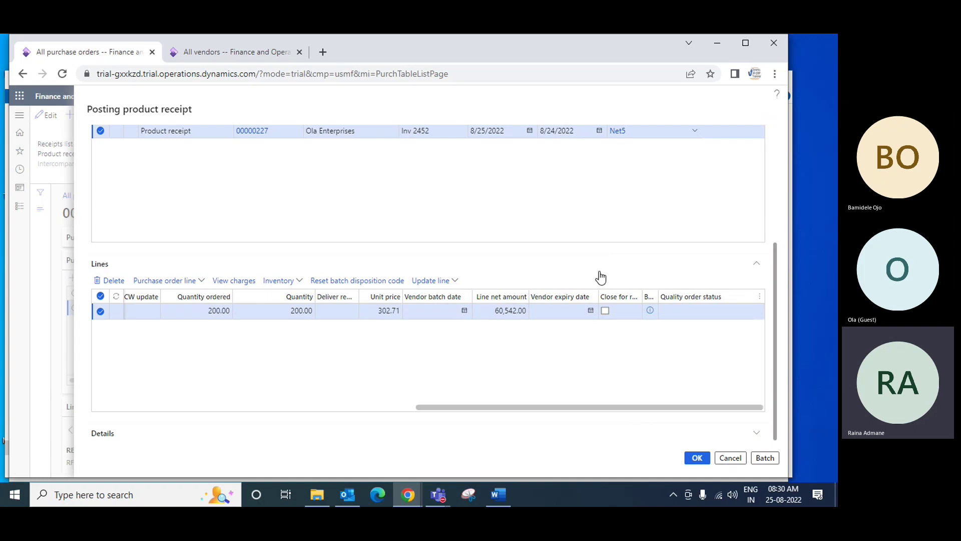
{"action": "left_click_drag", "start_coordinate": [621, 406], "coordinate": [488, 358]}
{"action": "left_click", "coordinate": [388, 311]}
{"action": "double_click", "coordinate": [388, 311]}
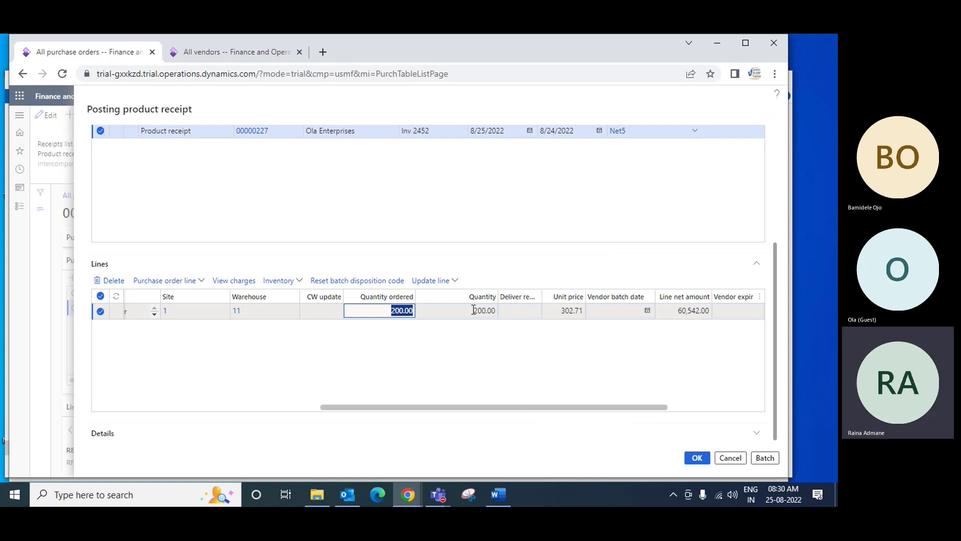
{"action": "left_click", "coordinate": [473, 311]}
{"action": "type", "text": "199"}
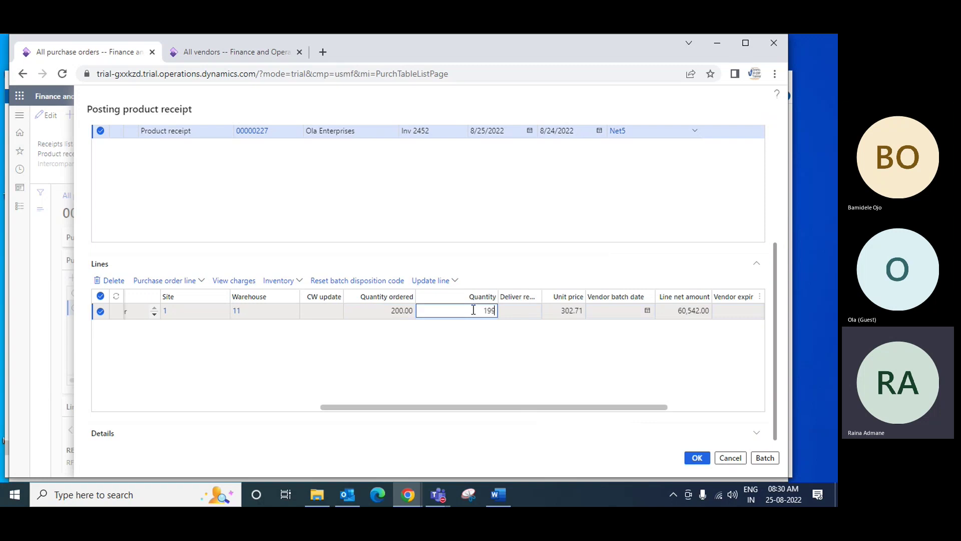
{"action": "key", "text": "Tab"}
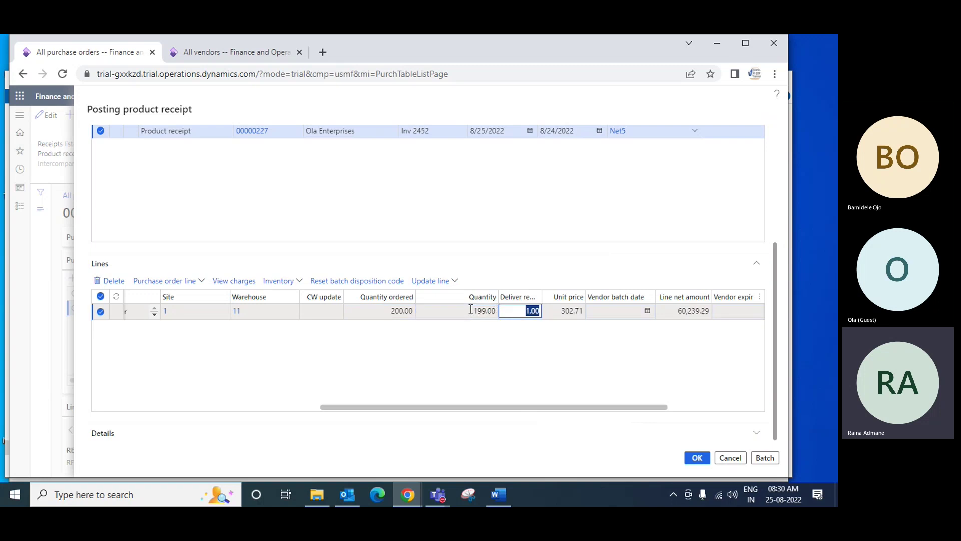
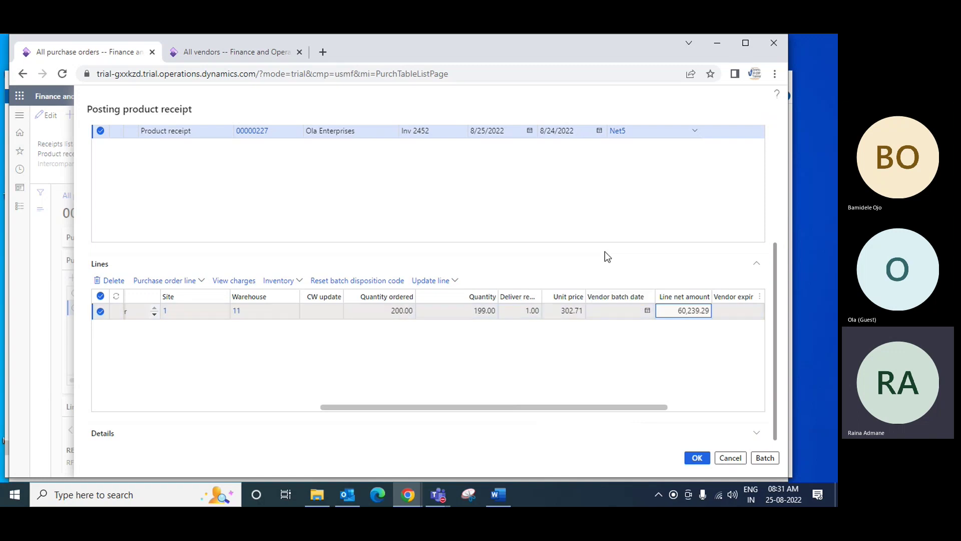
Set the MidRangeSpeaker line's received quantity back to 200 and check its line net amount.
{"action": "left_click", "coordinate": [438, 132]}
{"action": "left_click", "coordinate": [467, 311]}
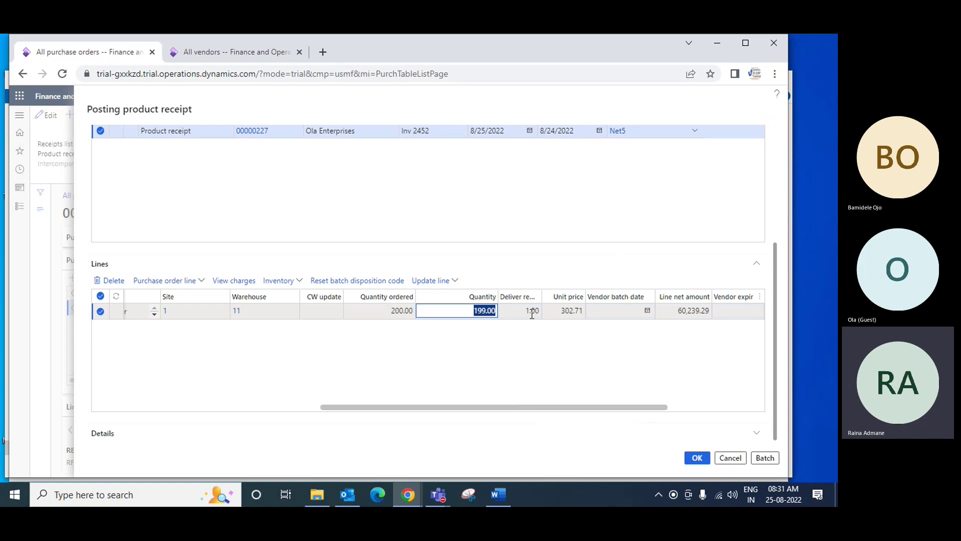
{"action": "type", "text": "200"}
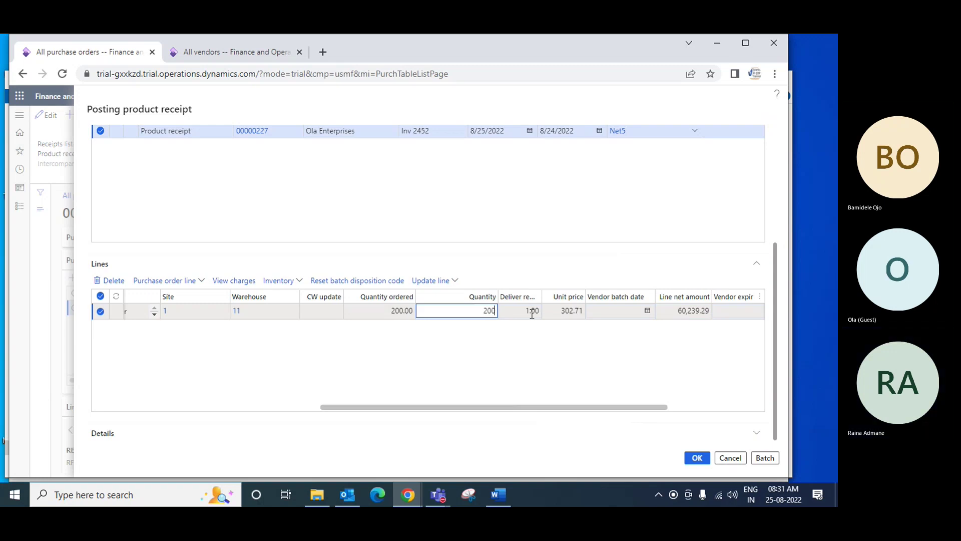
{"action": "left_click", "coordinate": [532, 310]}
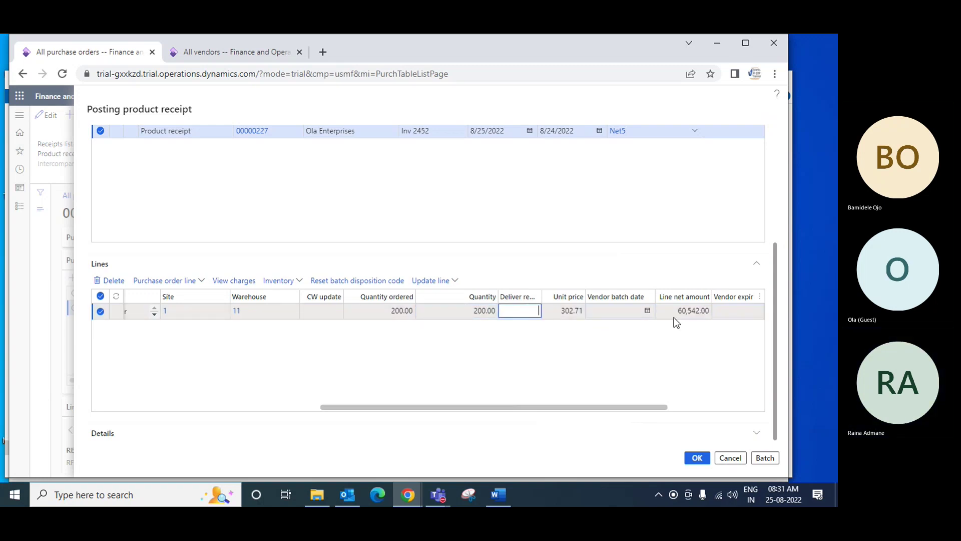
{"action": "left_click", "coordinate": [691, 311]}
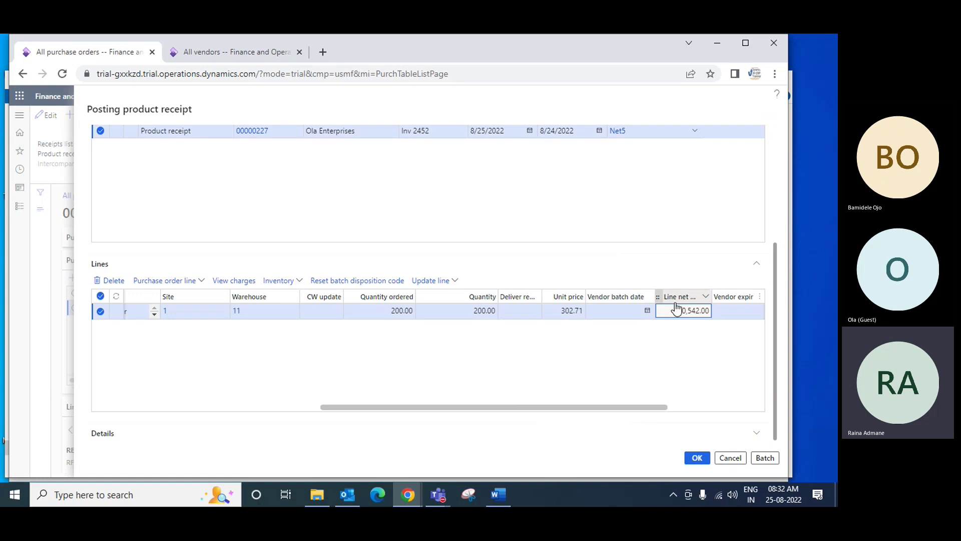
Examine the MidRangeSpeaker line's unit price against its line net amount.
{"action": "left_click", "coordinate": [571, 311]}
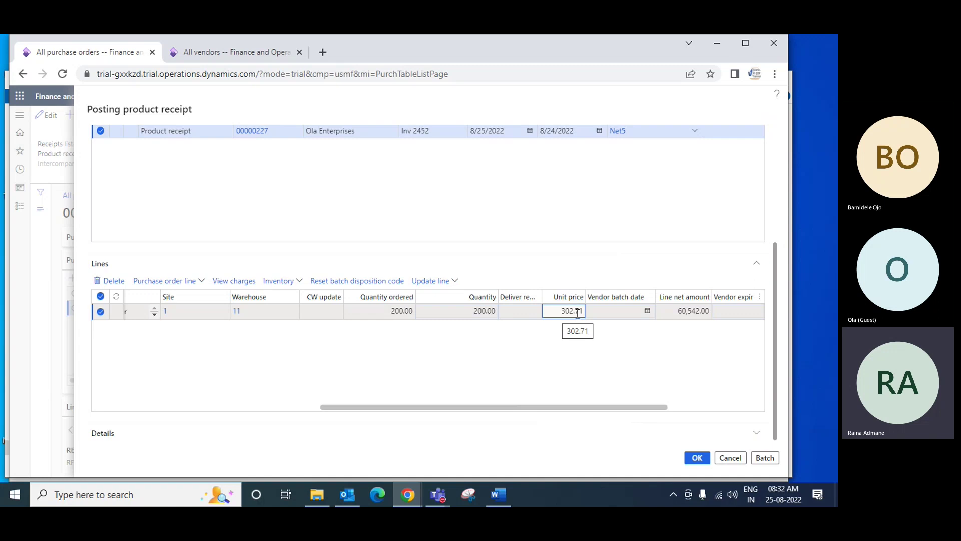
{"action": "double_click", "coordinate": [576, 311]}
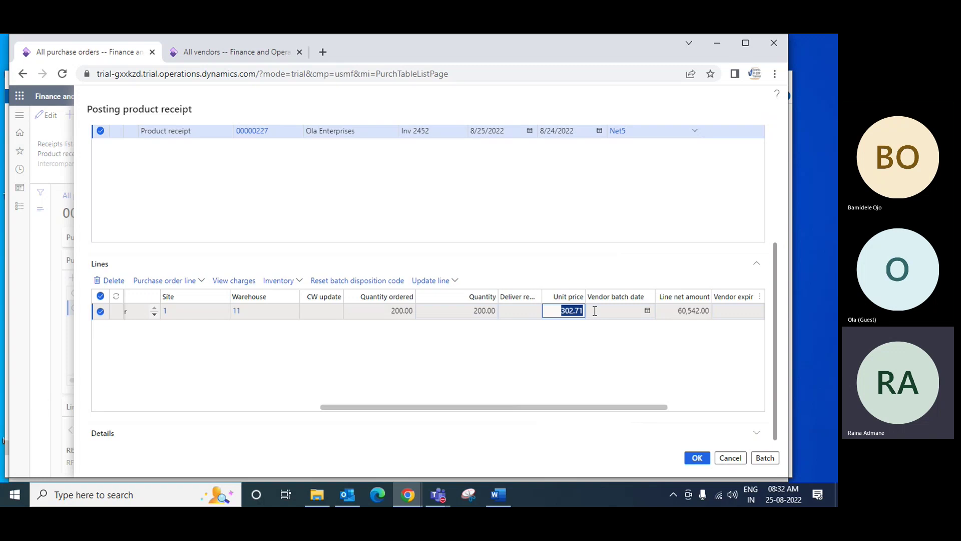
{"action": "left_click", "coordinate": [567, 311]}
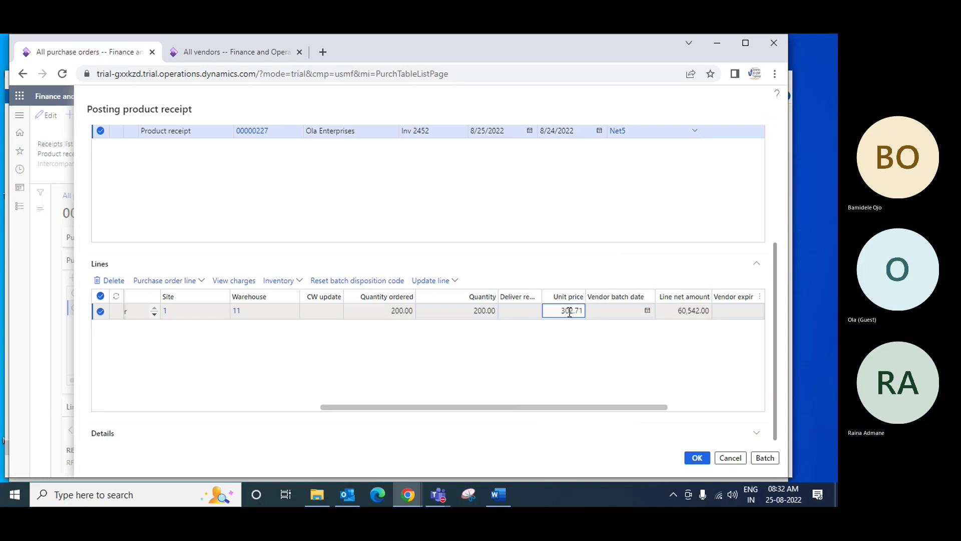
{"action": "double_click", "coordinate": [569, 311]}
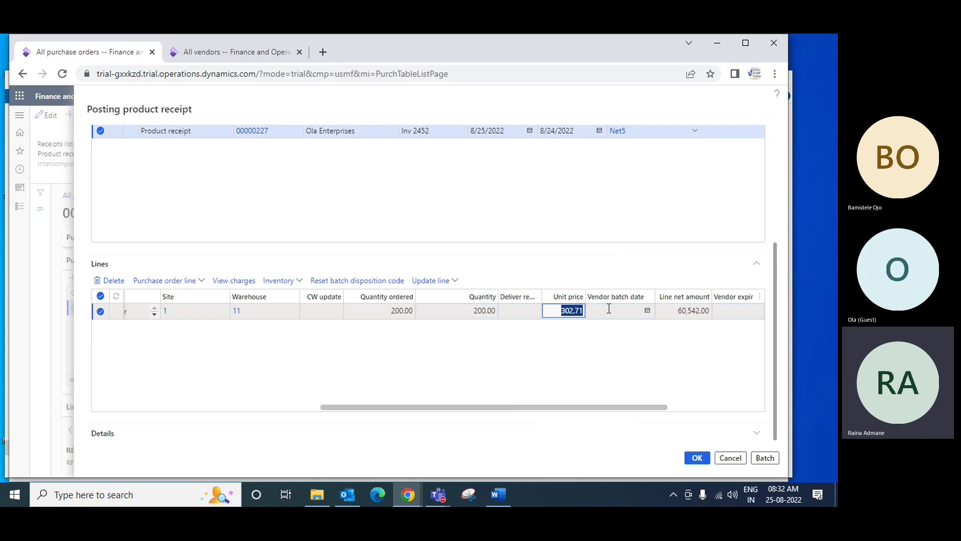
{"action": "left_click", "coordinate": [609, 310]}
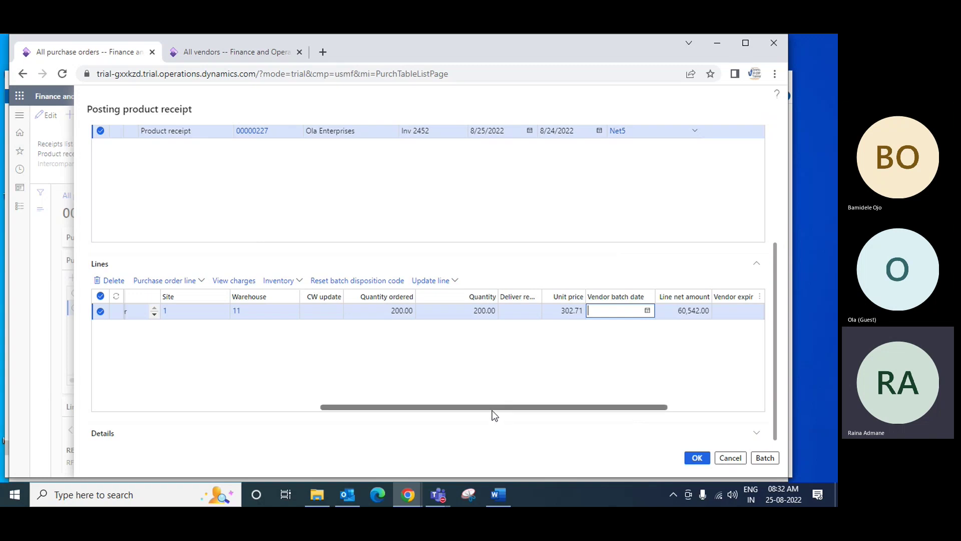
Choose Ordered quantity as the quantity parameter for posting the product receipt.
{"action": "left_click_drag", "start_coordinate": [492, 411], "coordinate": [367, 414]}
{"action": "scroll", "coordinate": [392, 218], "scroll_direction": "up", "scroll_amount": 4}
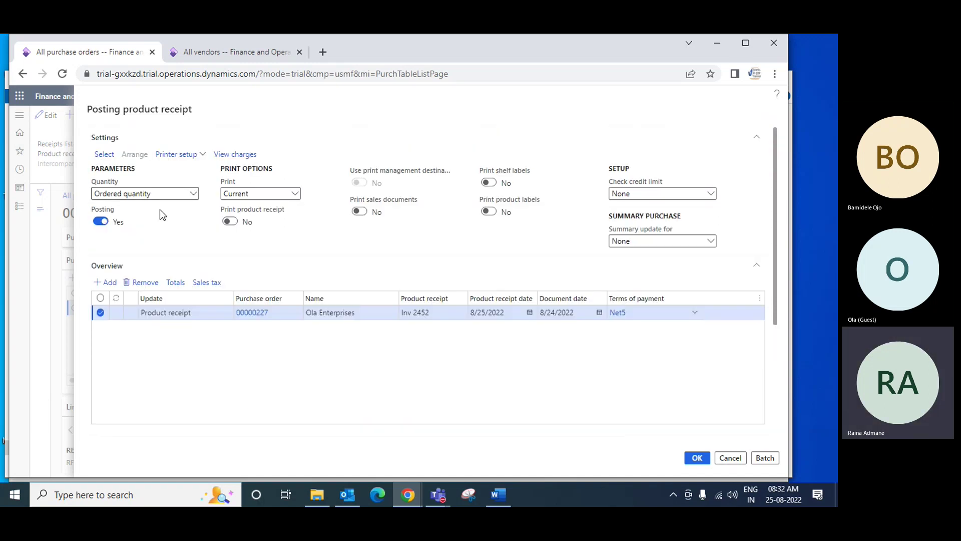
{"action": "left_click", "coordinate": [193, 193]}
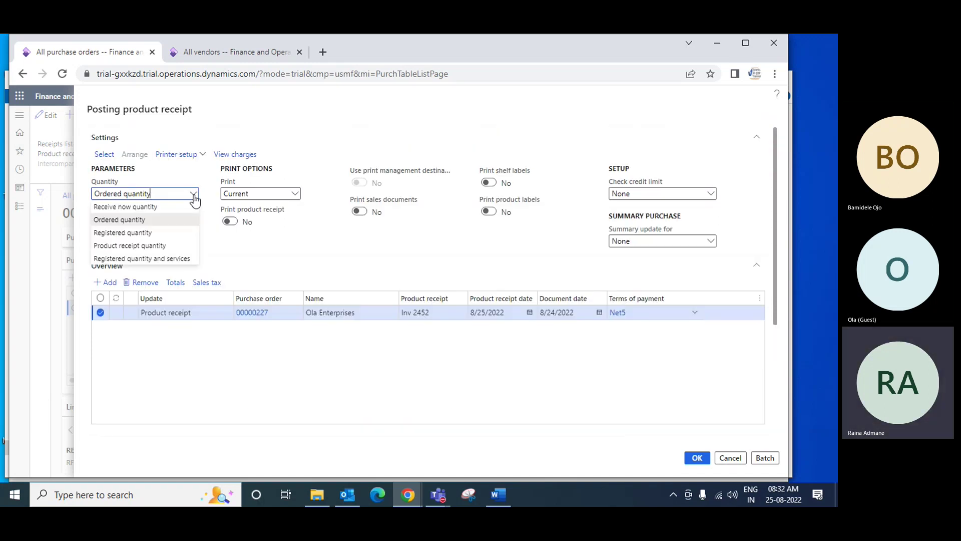
{"action": "left_click", "coordinate": [143, 219]}
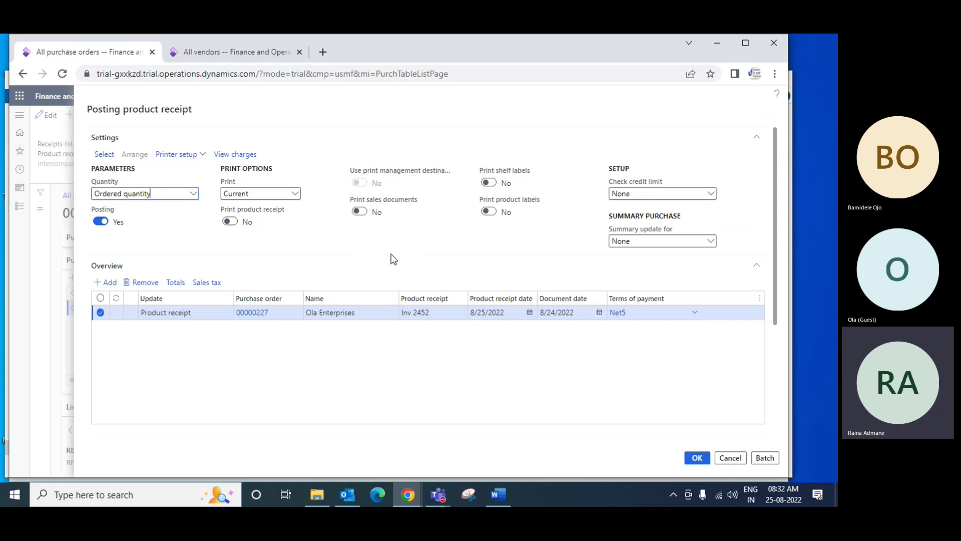
Review the receipt overview and the MidRangeSpeaker line's amounts, and post the product receipt.
{"action": "scroll", "coordinate": [401, 267], "scroll_direction": "down", "scroll_amount": 4}
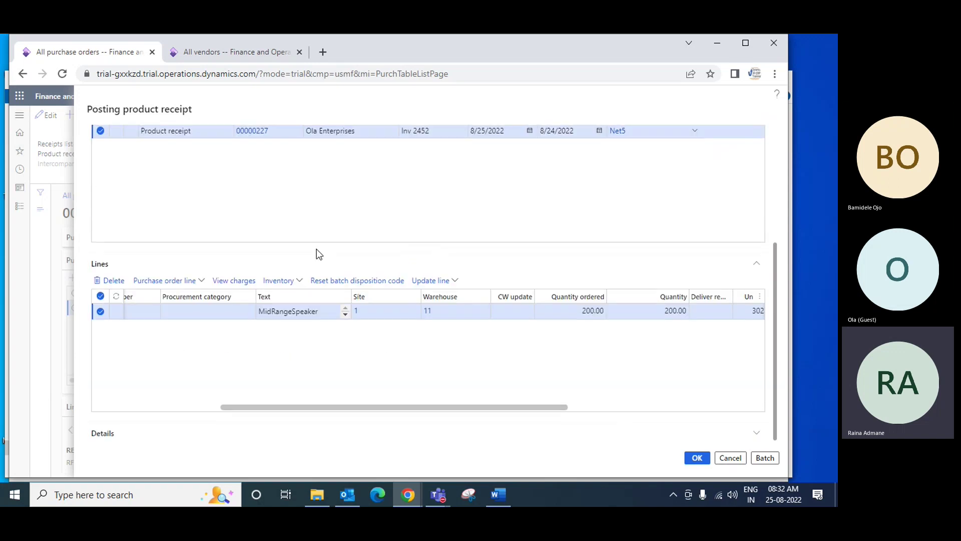
{"action": "scroll", "coordinate": [214, 212], "scroll_direction": "up", "scroll_amount": 2}
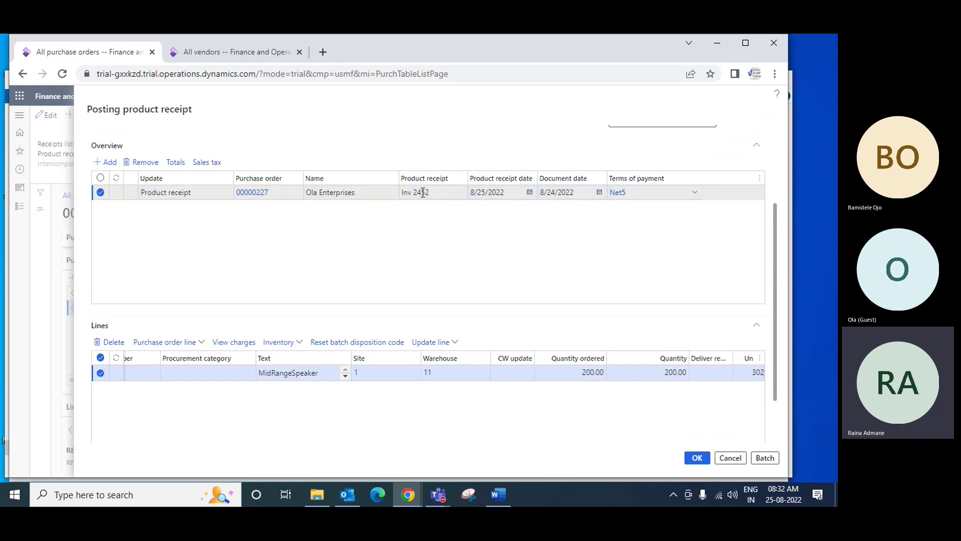
{"action": "scroll", "coordinate": [182, 362], "scroll_direction": "down", "scroll_amount": 2}
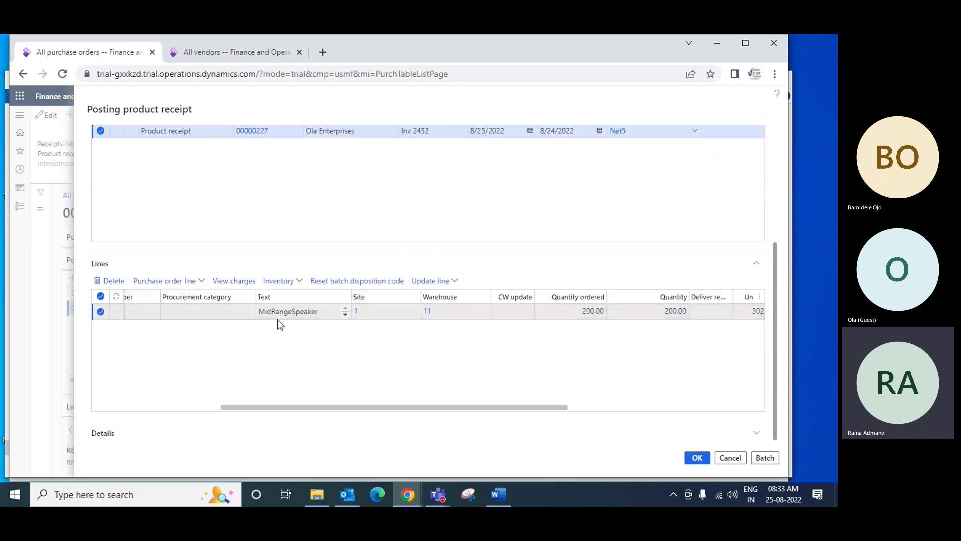
{"action": "left_click_drag", "start_coordinate": [482, 407], "coordinate": [642, 406]}
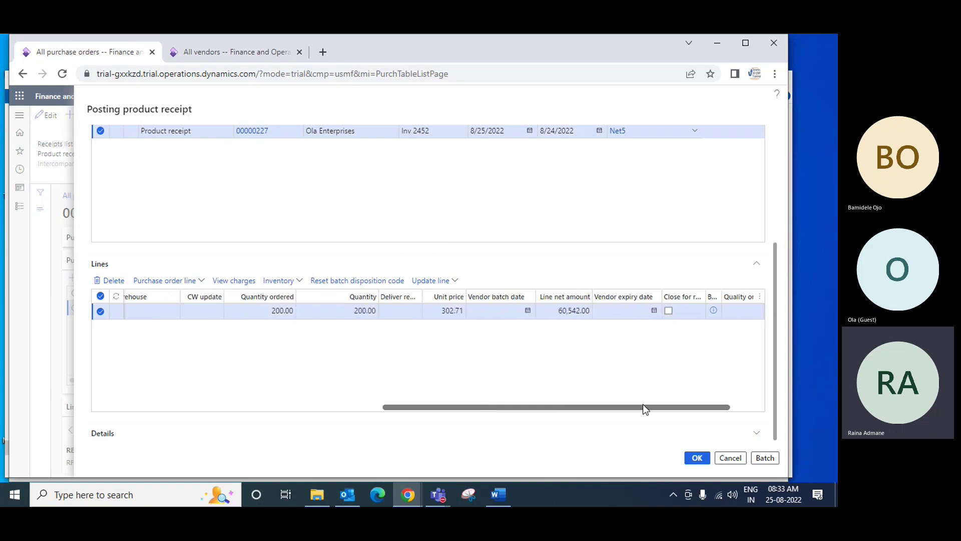
{"action": "left_click", "coordinate": [695, 458]}
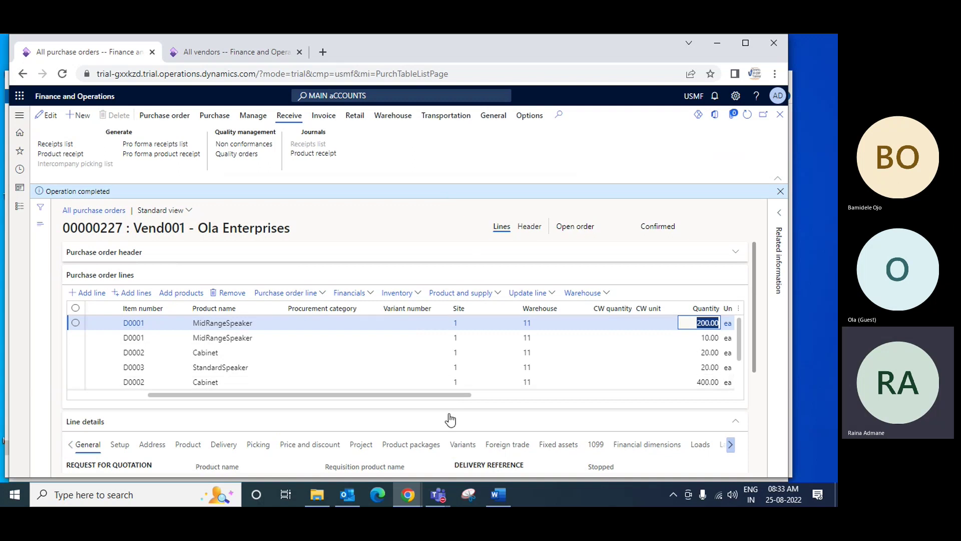
Open the purchase order's product receipt journal and generate a copy preview of the posted receipt.
{"action": "left_click_drag", "start_coordinate": [436, 398], "coordinate": [629, 399]}
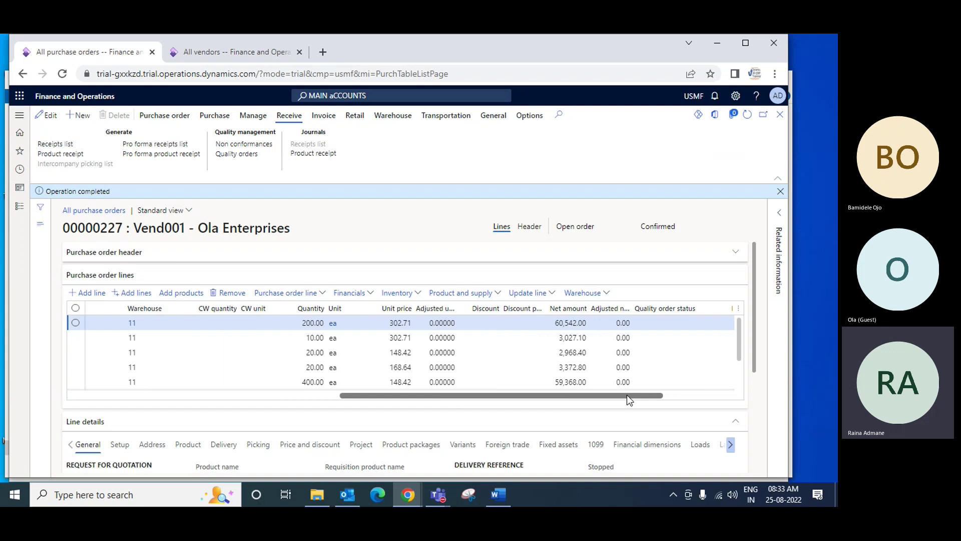
{"action": "left_click", "coordinate": [313, 155]}
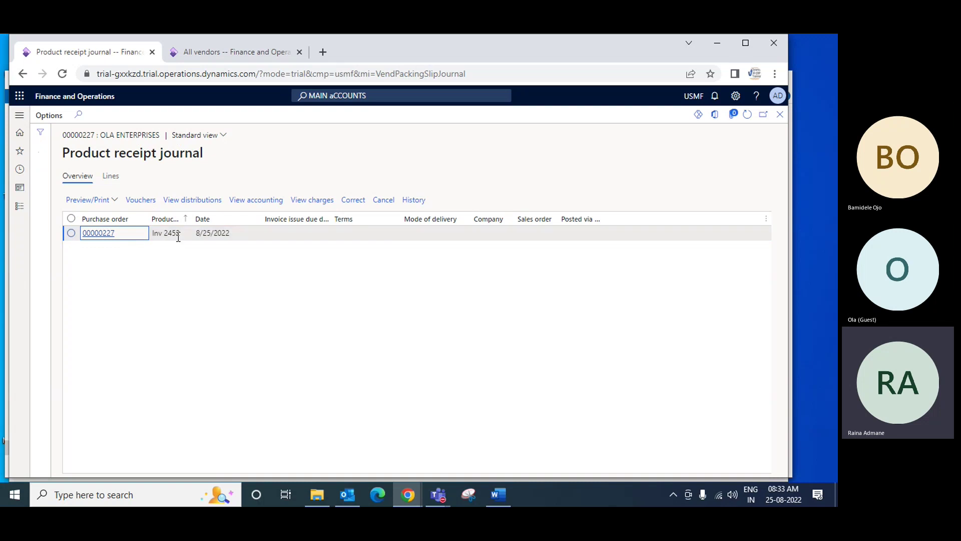
{"action": "left_click", "coordinate": [184, 218]}
{"action": "left_click", "coordinate": [103, 200]}
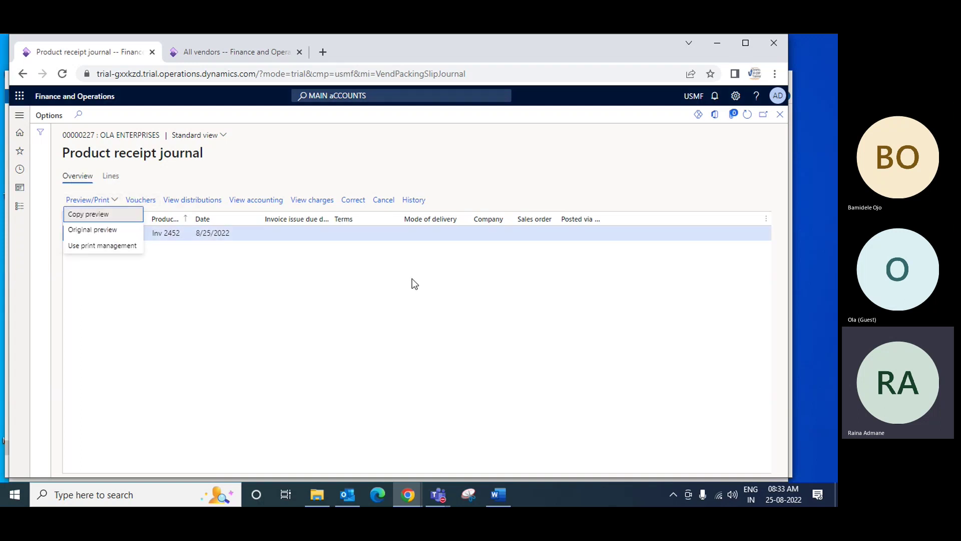
{"action": "left_click", "coordinate": [88, 214]}
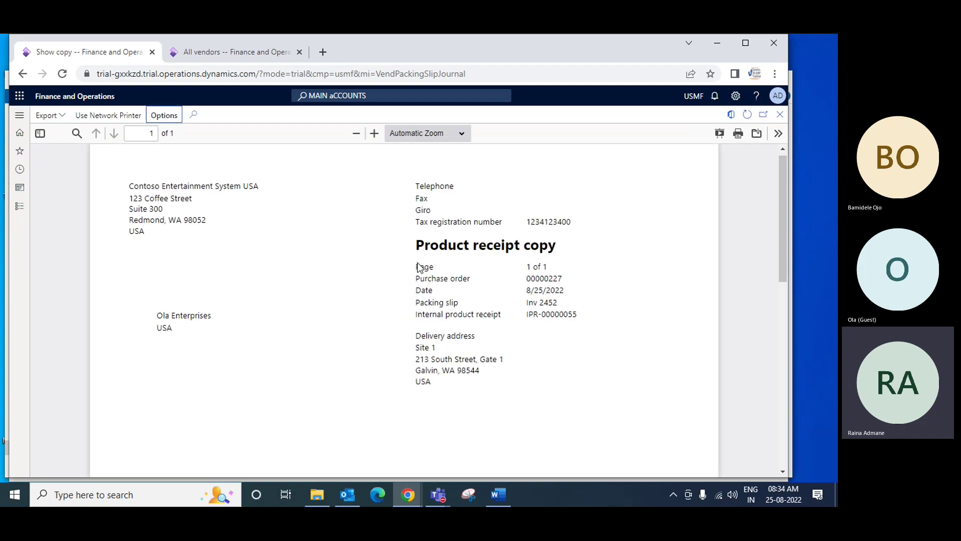
Examine the ordered, received and remaining quantities on the product receipt copy, and return to the purchase order.
{"action": "scroll", "coordinate": [418, 281], "scroll_direction": "down", "scroll_amount": 8}
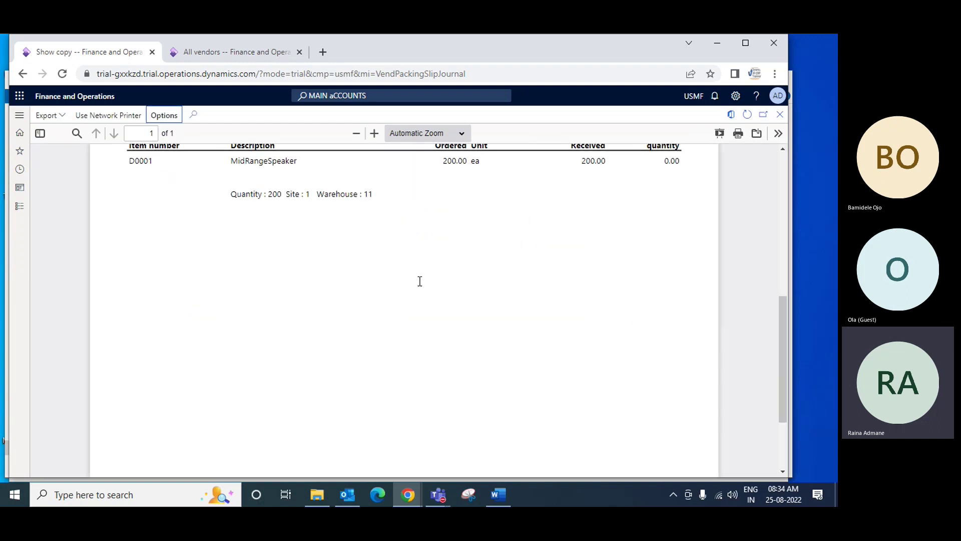
{"action": "scroll", "coordinate": [418, 281], "scroll_direction": "up", "scroll_amount": 3}
{"action": "scroll", "coordinate": [444, 315], "scroll_direction": "down", "scroll_amount": 3}
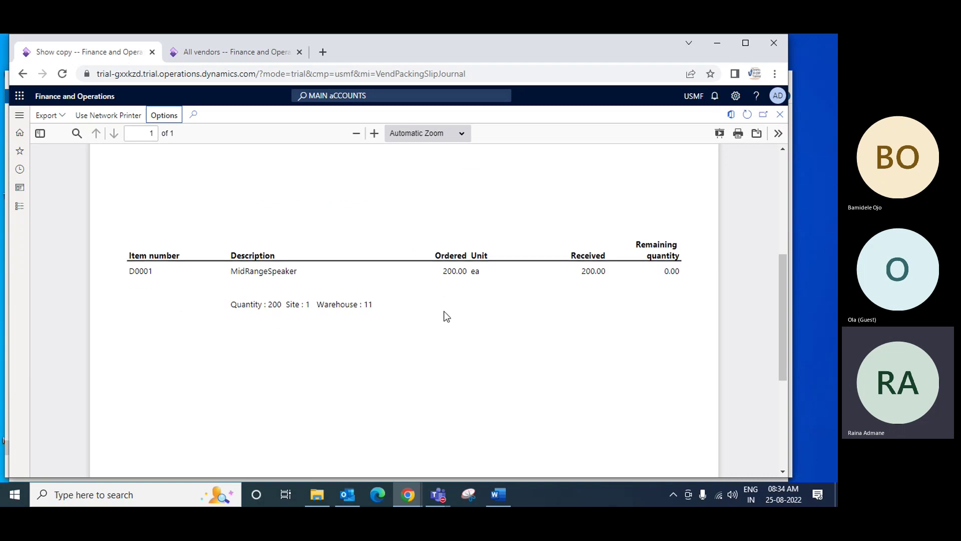
{"action": "scroll", "coordinate": [444, 316], "scroll_direction": "up", "scroll_amount": 3}
{"action": "scroll", "coordinate": [444, 315], "scroll_direction": "up", "scroll_amount": 5}
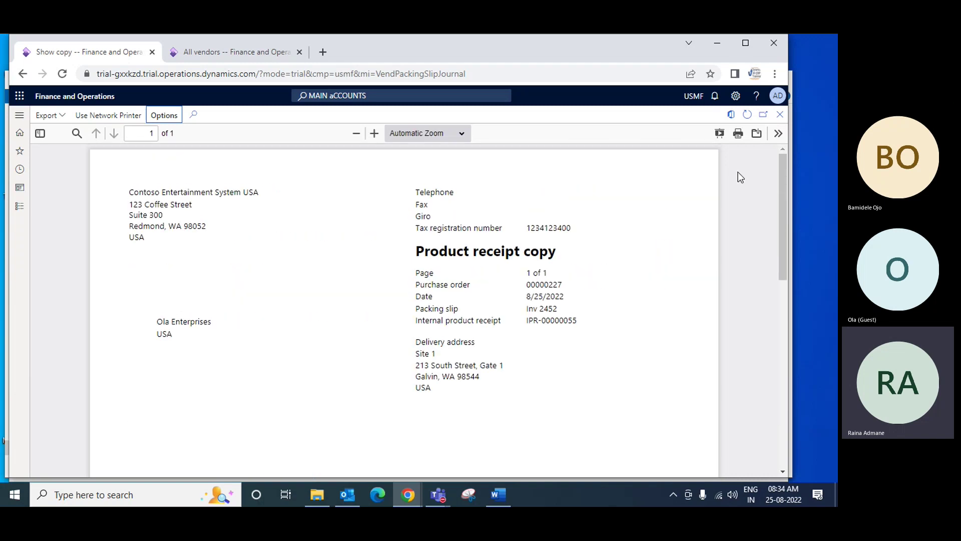
{"action": "left_click", "coordinate": [780, 114]}
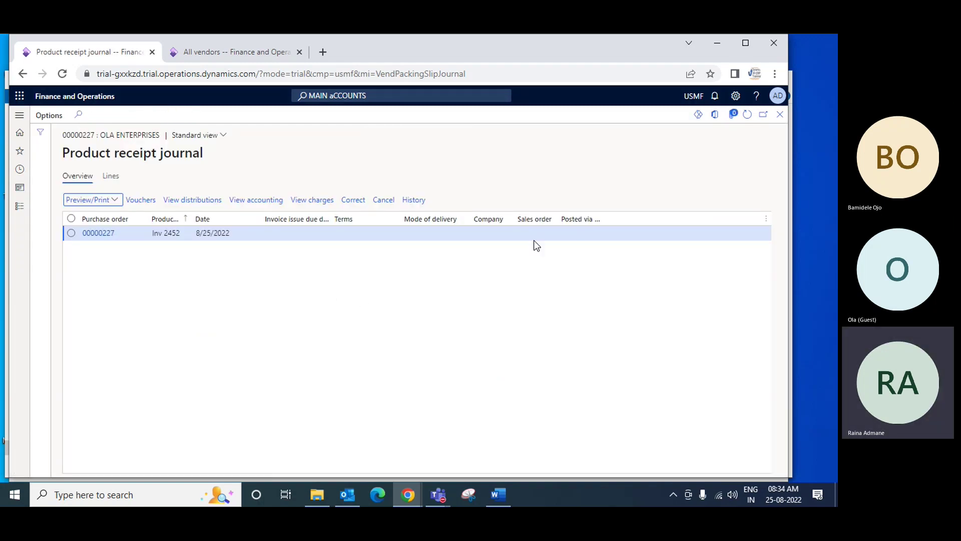
{"action": "left_click", "coordinate": [780, 116]}
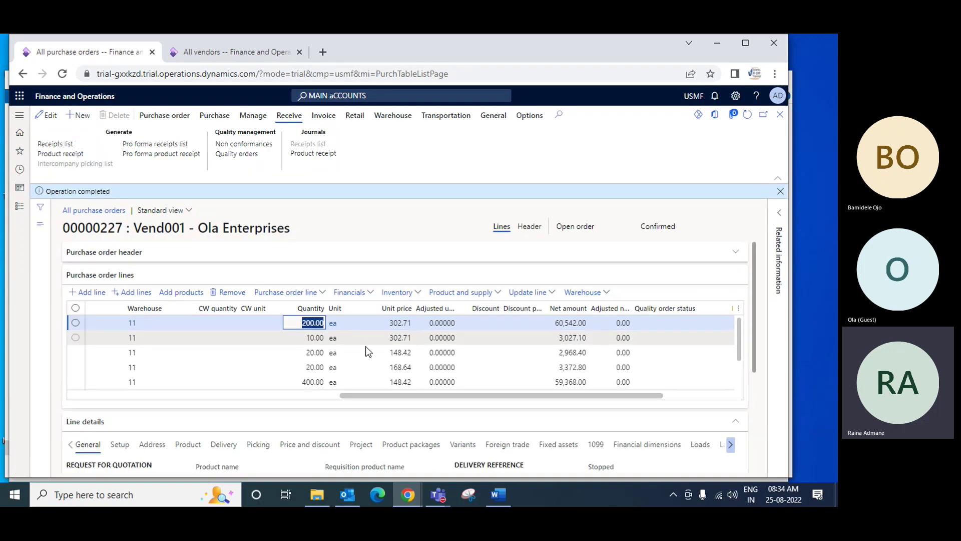
Copy the item number D0001 from the first MidRangeSpeaker purchase order line.
{"action": "left_click", "coordinate": [419, 395]}
{"action": "left_click_drag", "start_coordinate": [418, 392], "coordinate": [212, 394]}
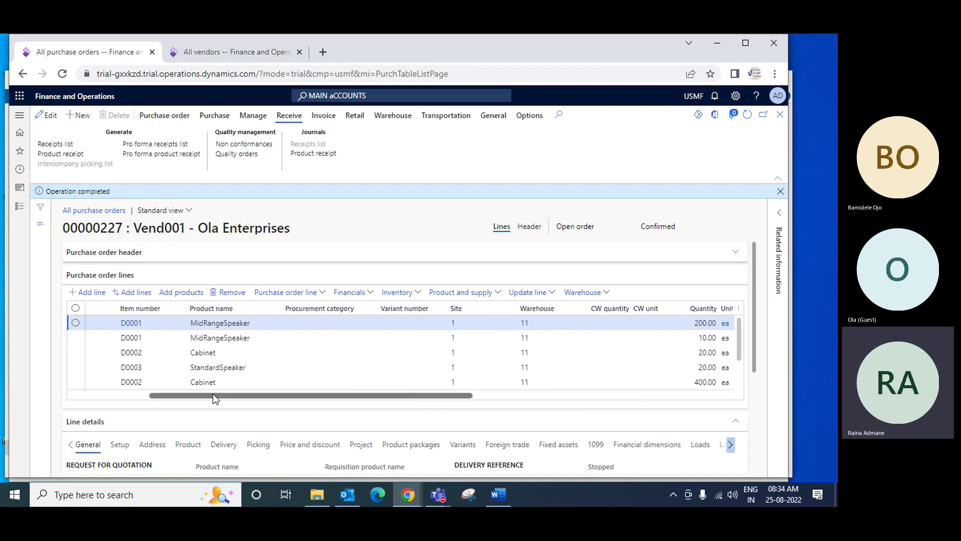
{"action": "left_click", "coordinate": [186, 326]}
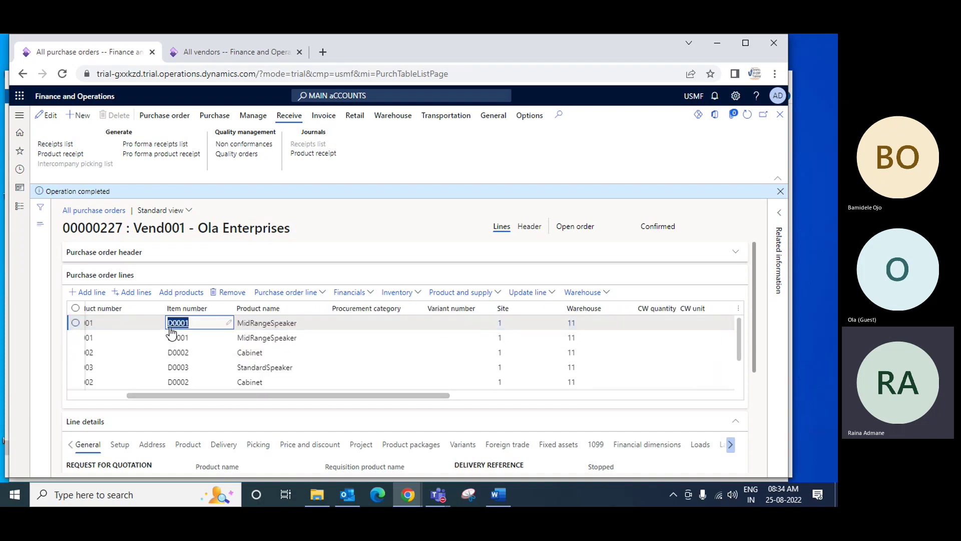
{"action": "right_click", "coordinate": [180, 325]}
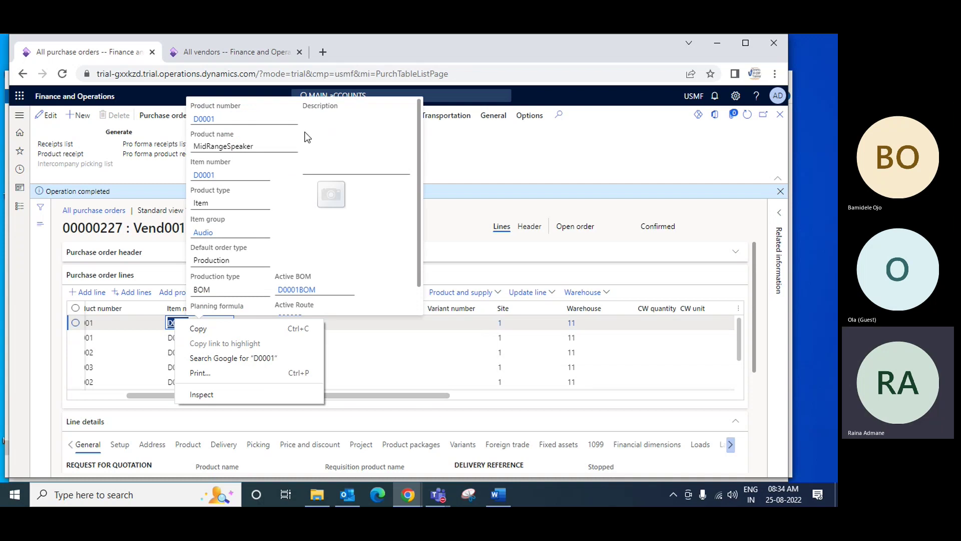
{"action": "left_click", "coordinate": [228, 330]}
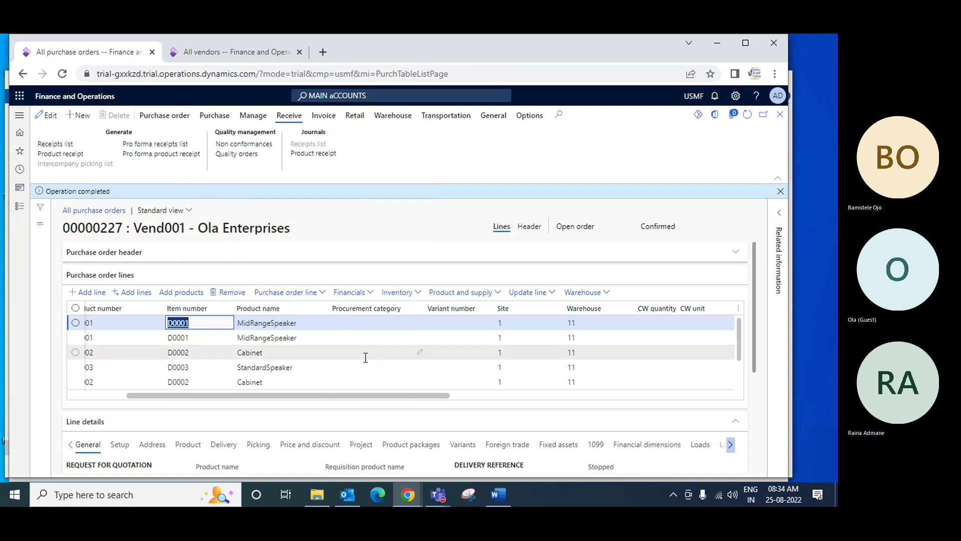
Open the on-hand inventory for the first MidRangeSpeaker purchase order line and examine its physical, reserved, ordered and received quantities.
{"action": "left_click", "coordinate": [417, 295]}
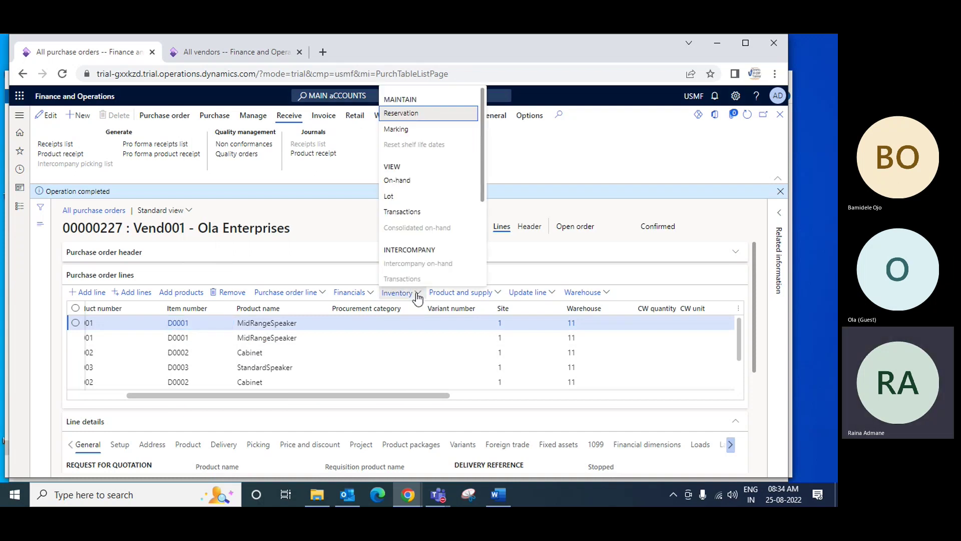
{"action": "left_click", "coordinate": [404, 184]}
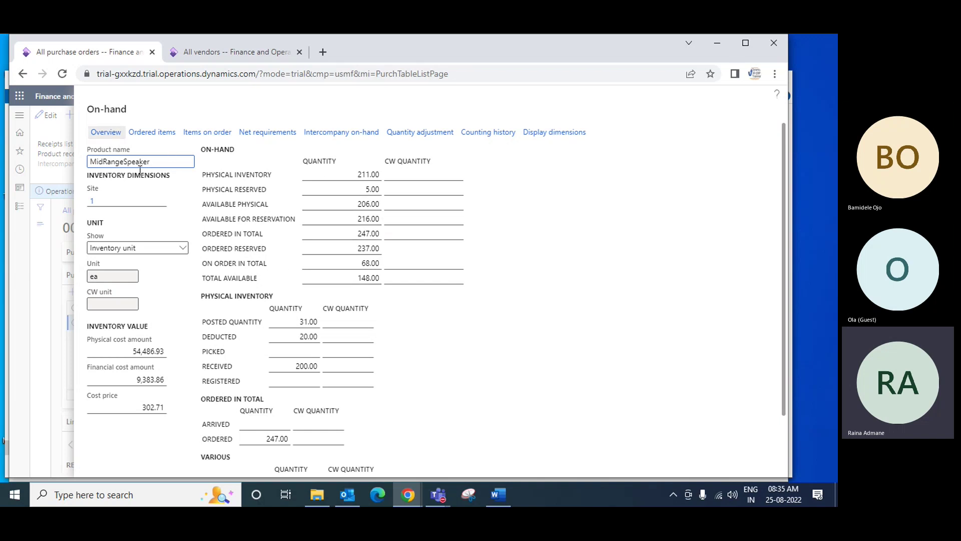
{"action": "scroll", "coordinate": [439, 351], "scroll_direction": "down", "scroll_amount": 1}
{"action": "scroll", "coordinate": [440, 350], "scroll_direction": "up", "scroll_amount": 1}
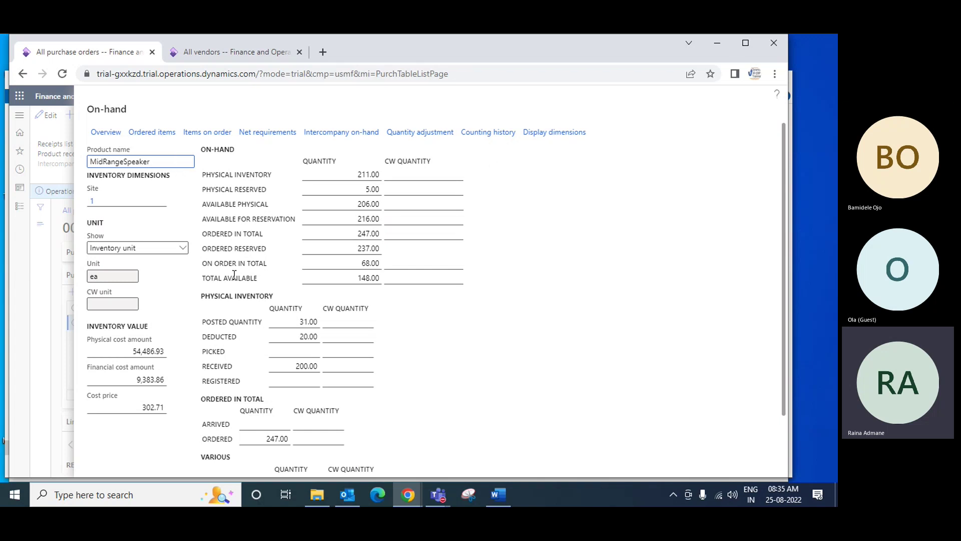
{"action": "scroll", "coordinate": [234, 274], "scroll_direction": "down", "scroll_amount": 2}
{"action": "scroll", "coordinate": [674, 344], "scroll_direction": "up", "scroll_amount": 2}
{"action": "scroll", "coordinate": [700, 351], "scroll_direction": "down", "scroll_amount": 2}
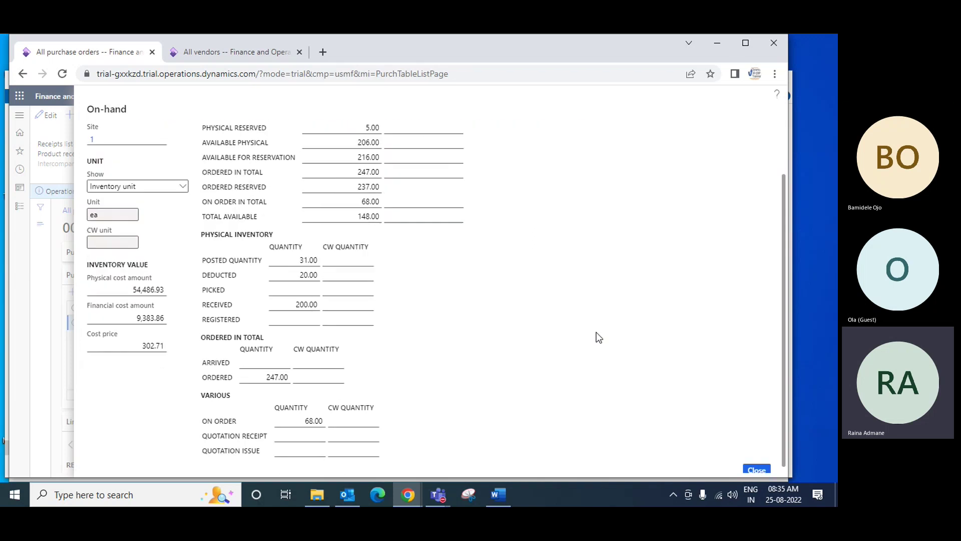
{"action": "scroll", "coordinate": [352, 245], "scroll_direction": "up", "scroll_amount": 2}
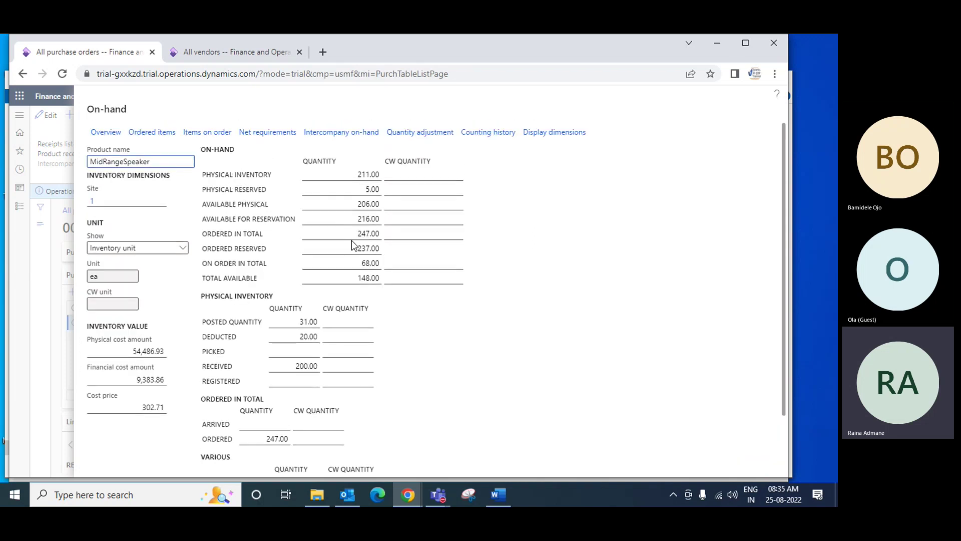
View the ordered items for D0001, check the Ola Enterprises purchase order entry, and return to the on-hand overview.
{"action": "left_click", "coordinate": [159, 134]}
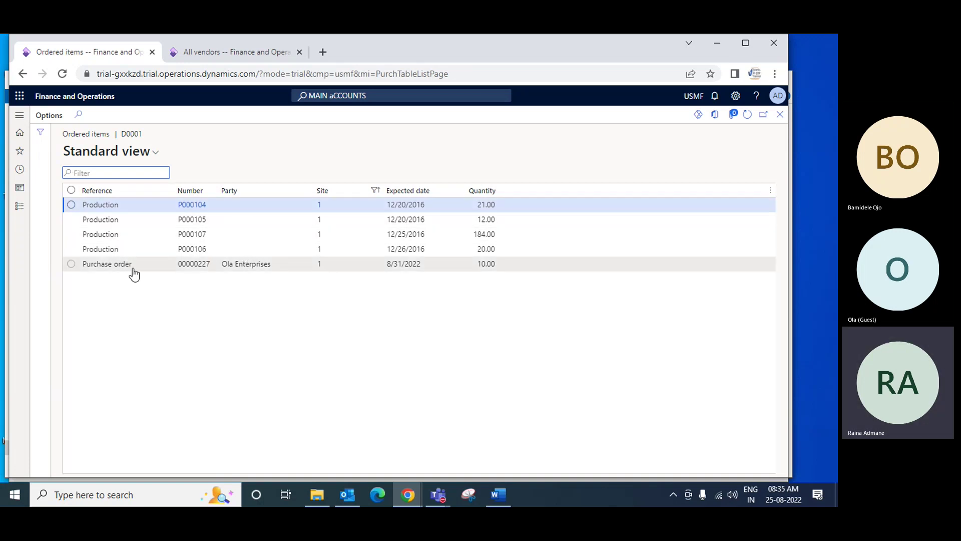
{"action": "left_click", "coordinate": [248, 265]}
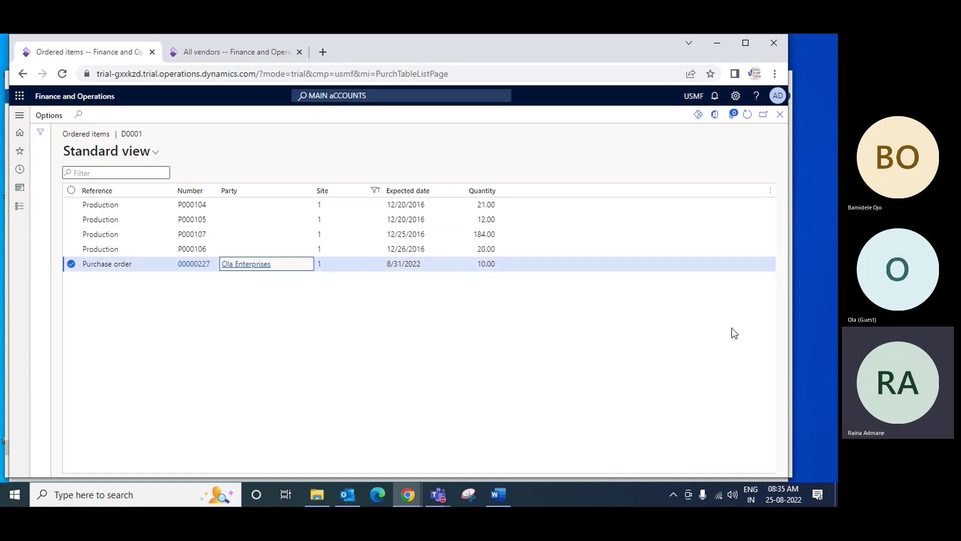
{"action": "left_click", "coordinate": [779, 118]}
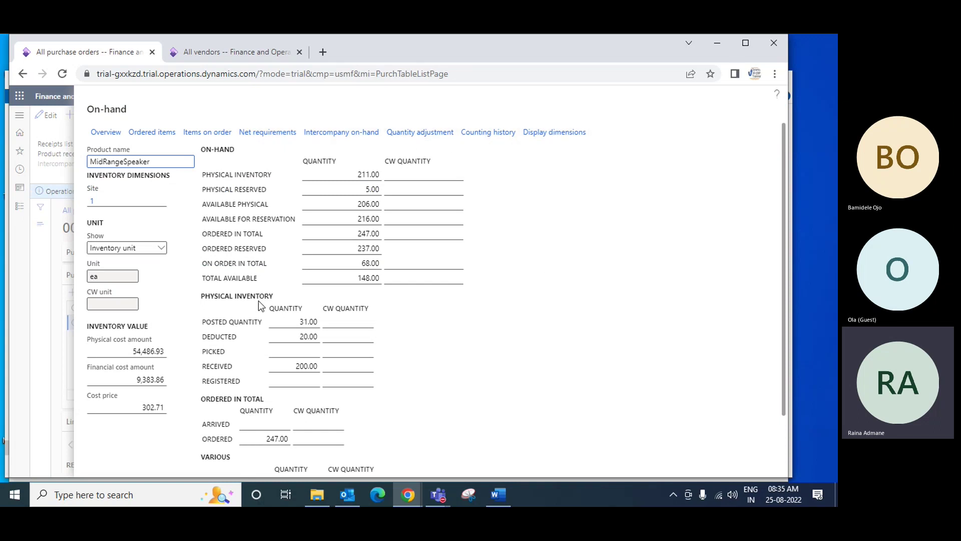
Review the MidRangeSpeaker physical inventory, ordered and on-order quantities, and close the on-hand overview.
{"action": "scroll", "coordinate": [276, 338], "scroll_direction": "down", "scroll_amount": 2}
{"action": "scroll", "coordinate": [276, 337], "scroll_direction": "up", "scroll_amount": 2}
{"action": "scroll", "coordinate": [276, 337], "scroll_direction": "down", "scroll_amount": 2}
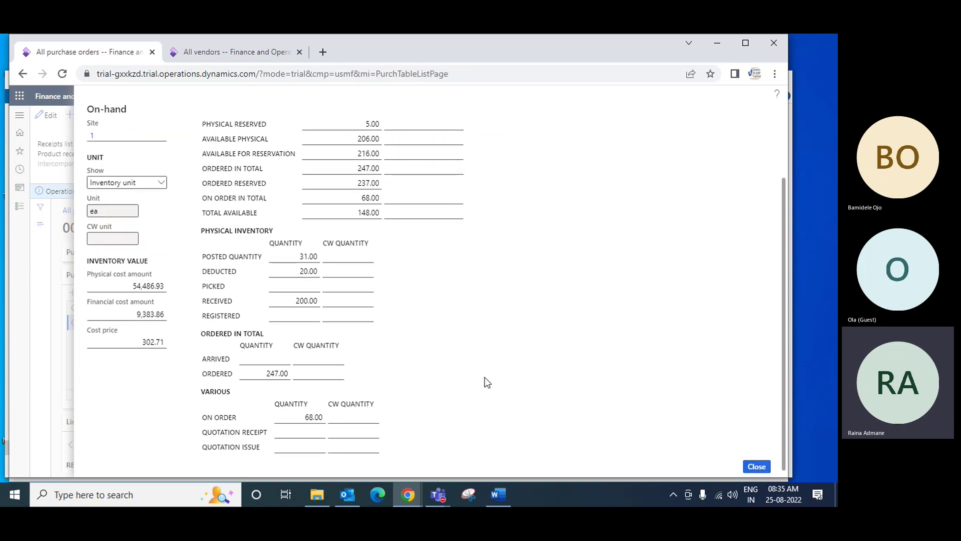
{"action": "key", "text": "Escape"}
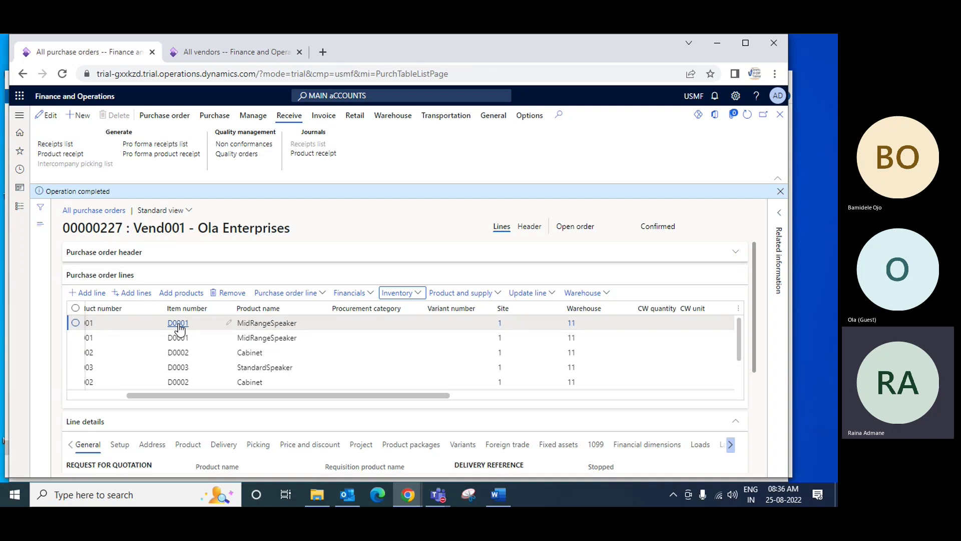
In the vendors browser tab, open the Inventory management on-hand list and load all items without filter criteria.
{"action": "left_click", "coordinate": [199, 52]}
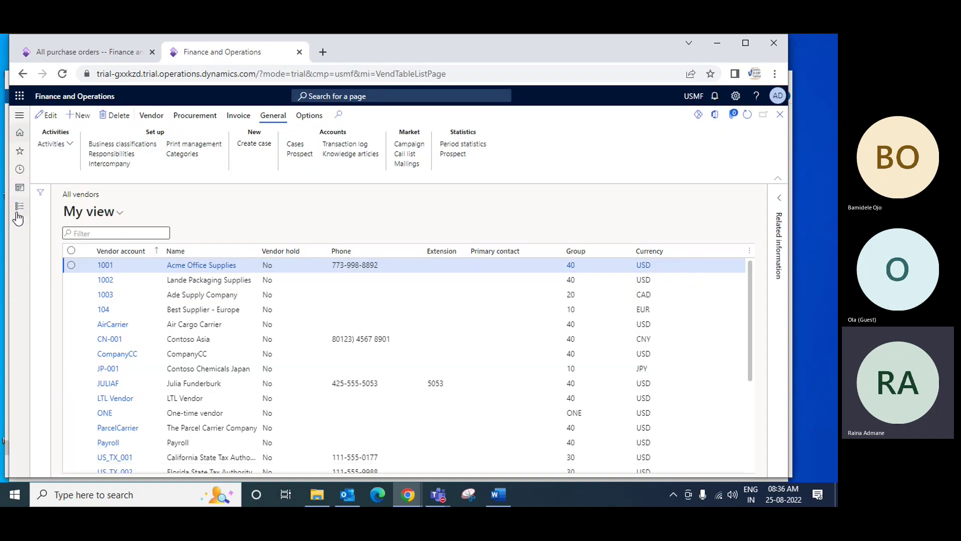
{"action": "left_click", "coordinate": [20, 206]}
{"action": "scroll", "coordinate": [90, 286], "scroll_direction": "down", "scroll_amount": 5}
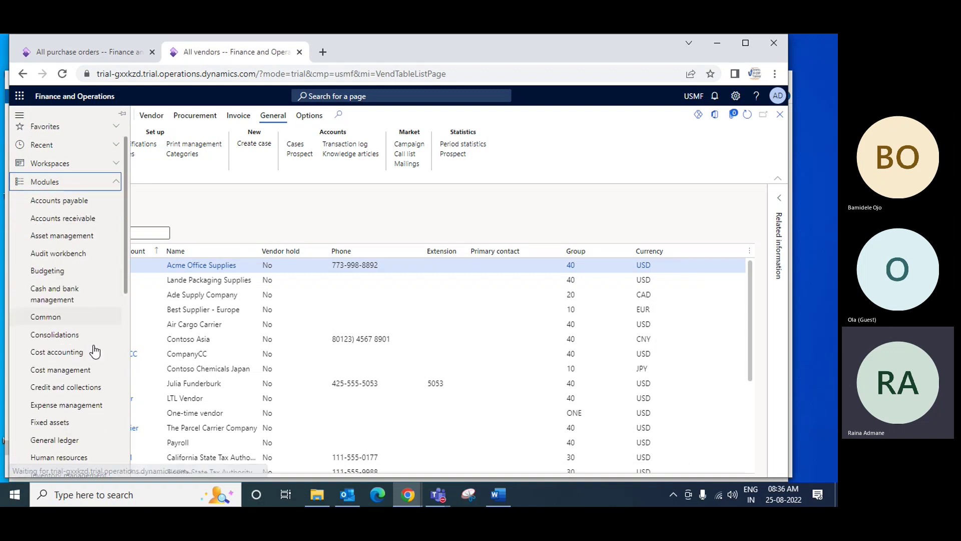
{"action": "left_click", "coordinate": [87, 254]}
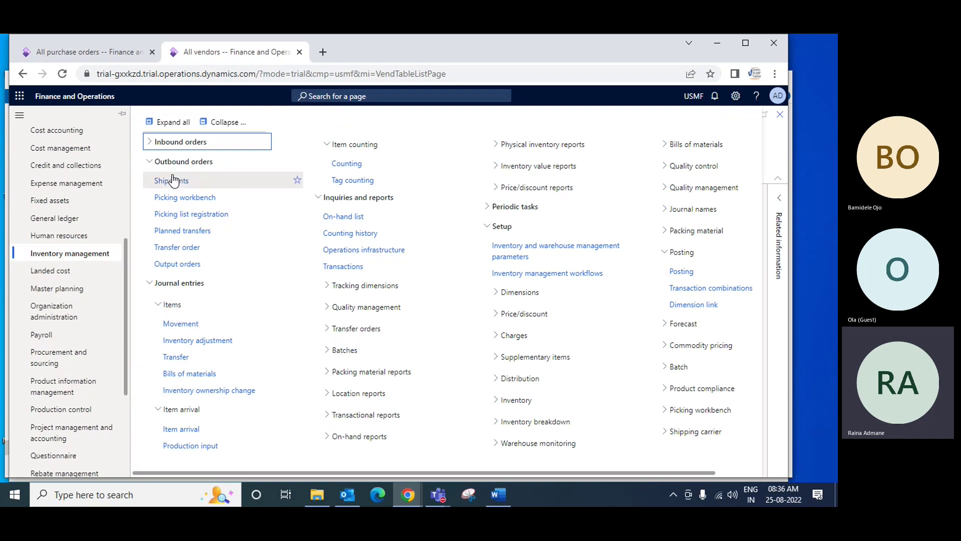
{"action": "left_click", "coordinate": [148, 142]}
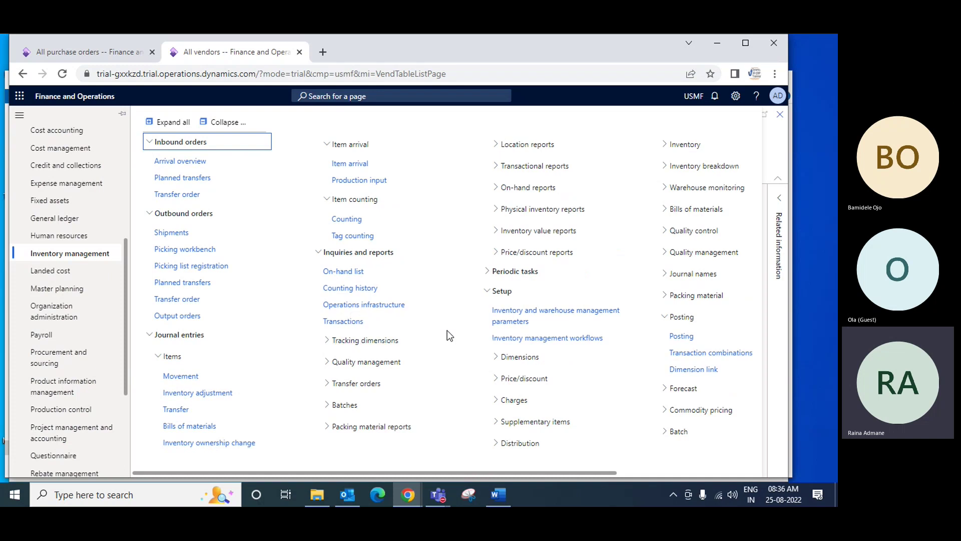
{"action": "left_click", "coordinate": [347, 275]}
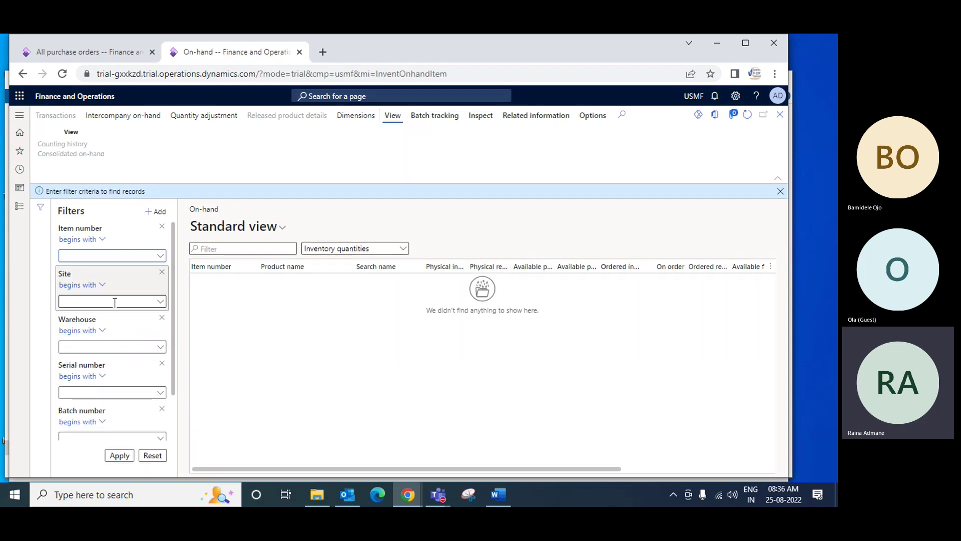
{"action": "left_click", "coordinate": [120, 455]}
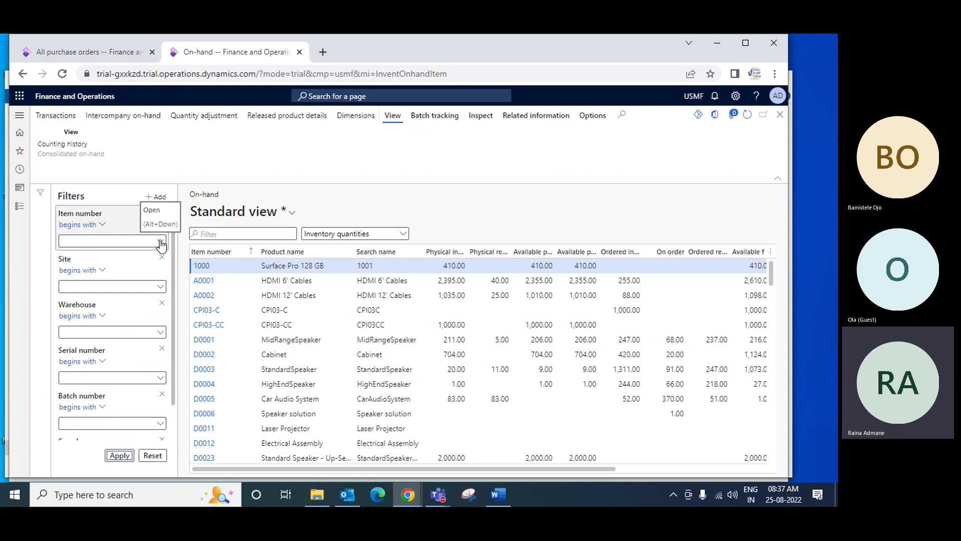
Leave the site filter empty and open the inventory transactions for item D0001 from the on-hand list.
{"action": "left_click", "coordinate": [159, 287]}
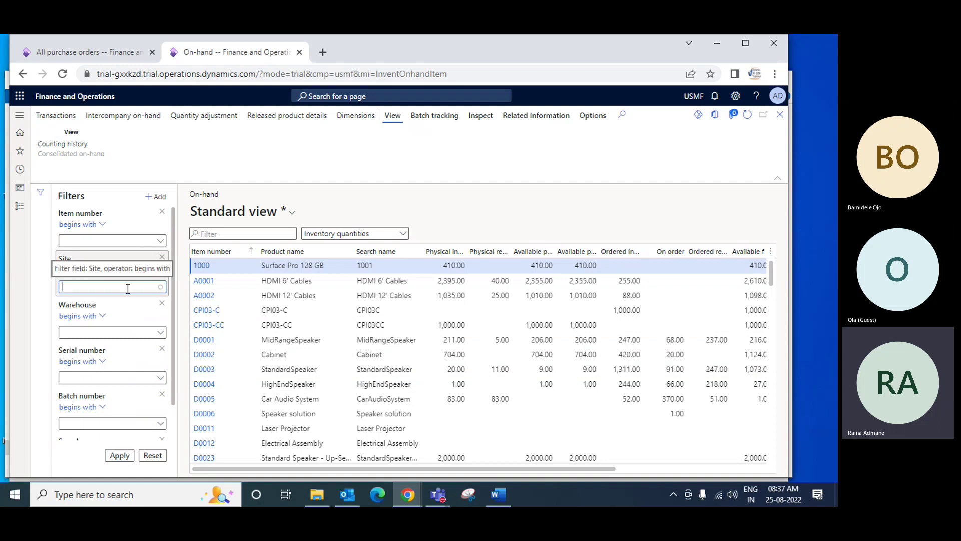
{"action": "left_click", "coordinate": [408, 161]}
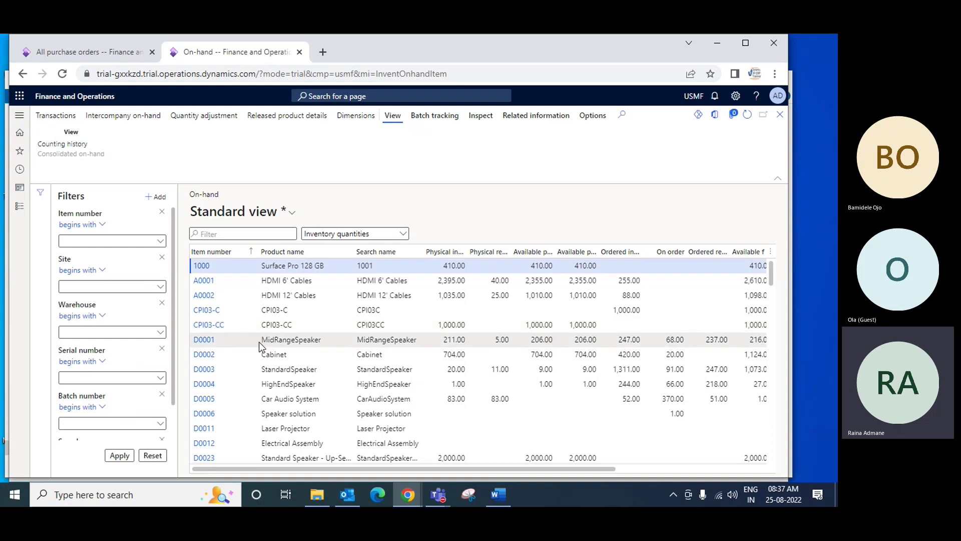
{"action": "left_click", "coordinate": [386, 343]}
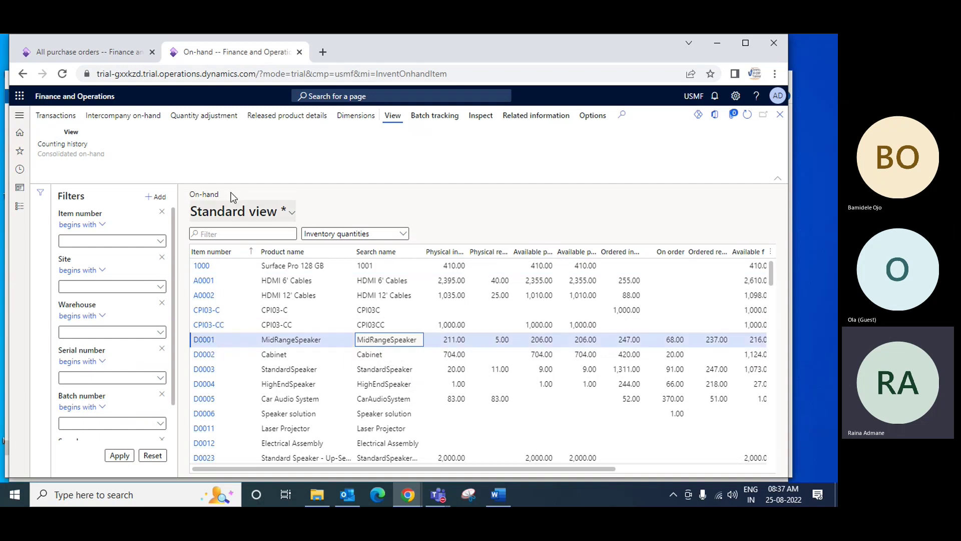
{"action": "left_click", "coordinate": [205, 344]}
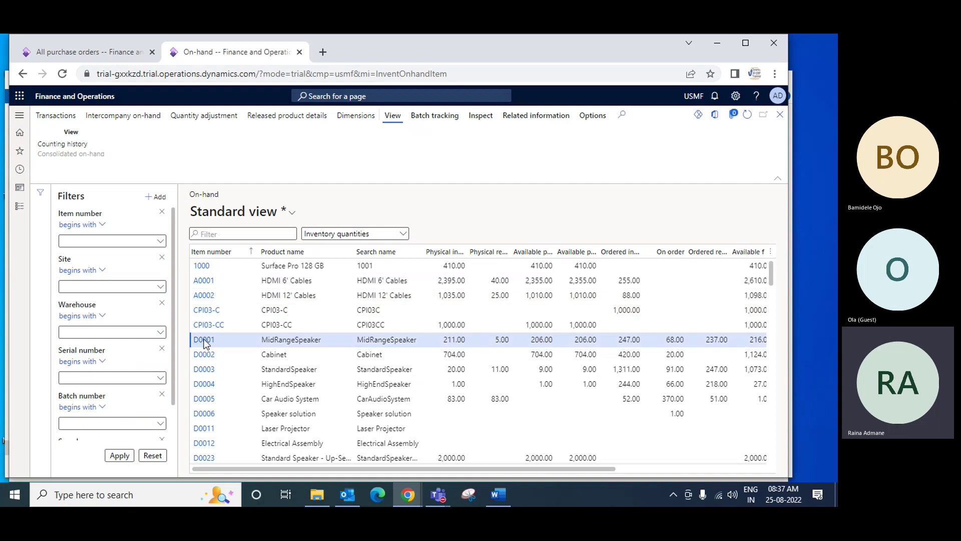
{"action": "left_click", "coordinate": [204, 341]}
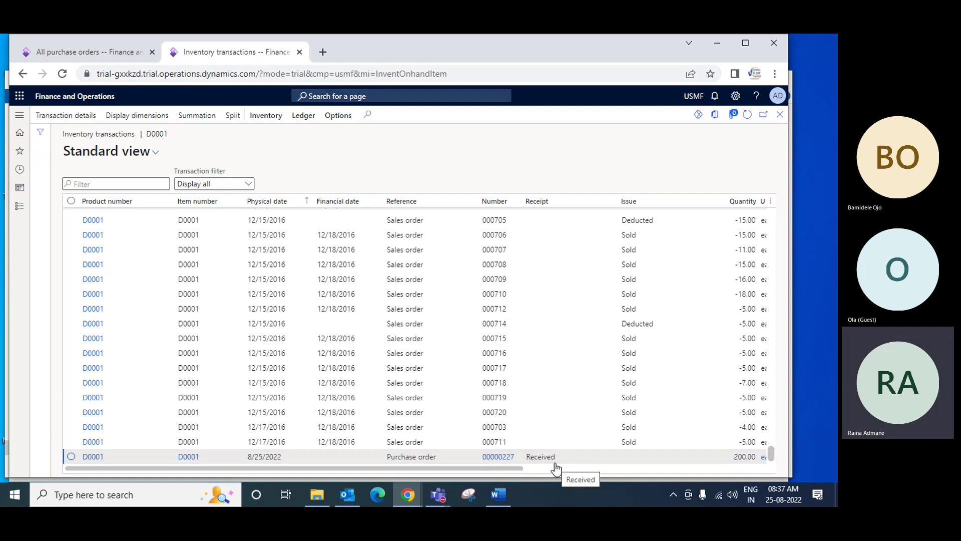
Check the receipt status, quantity and cost amount of the purchase order 00000227 transaction, and close the transactions and on-hand pages.
{"action": "left_click_drag", "start_coordinate": [516, 471], "coordinate": [615, 470]}
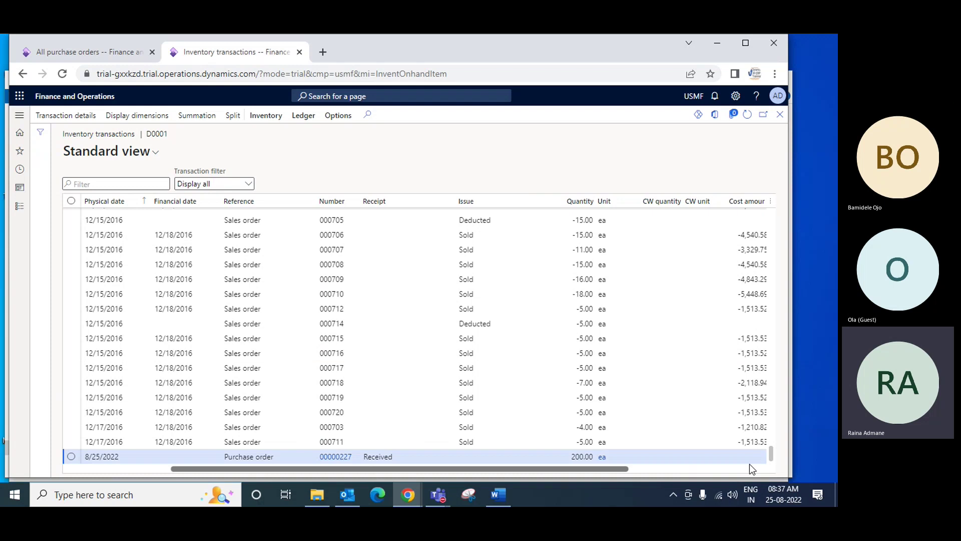
{"action": "left_click_drag", "start_coordinate": [622, 470], "coordinate": [471, 471]}
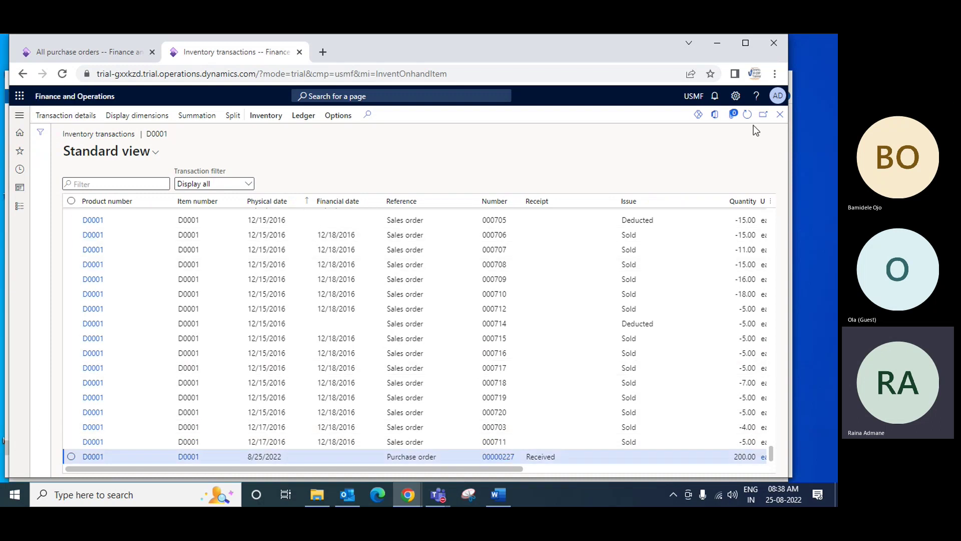
{"action": "left_click", "coordinate": [780, 115]}
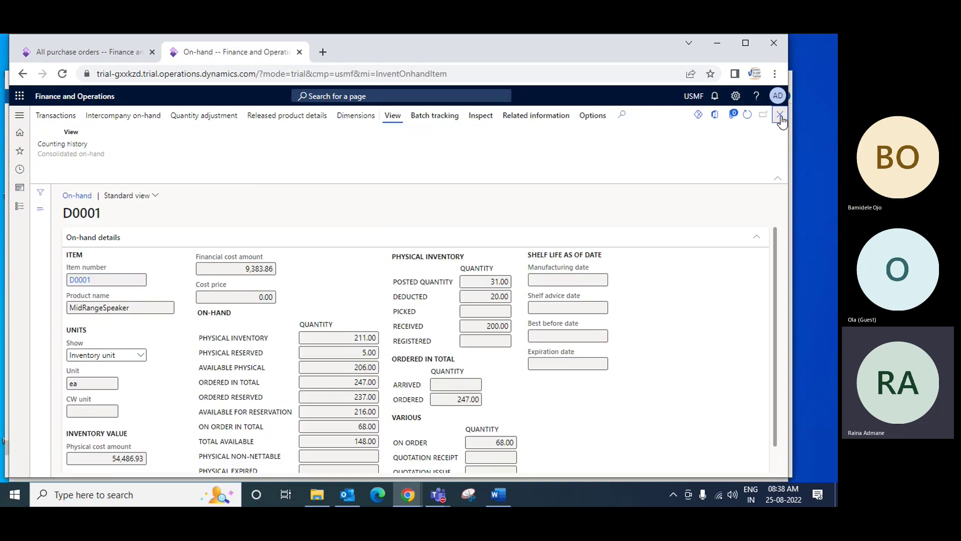
{"action": "left_click", "coordinate": [780, 116]}
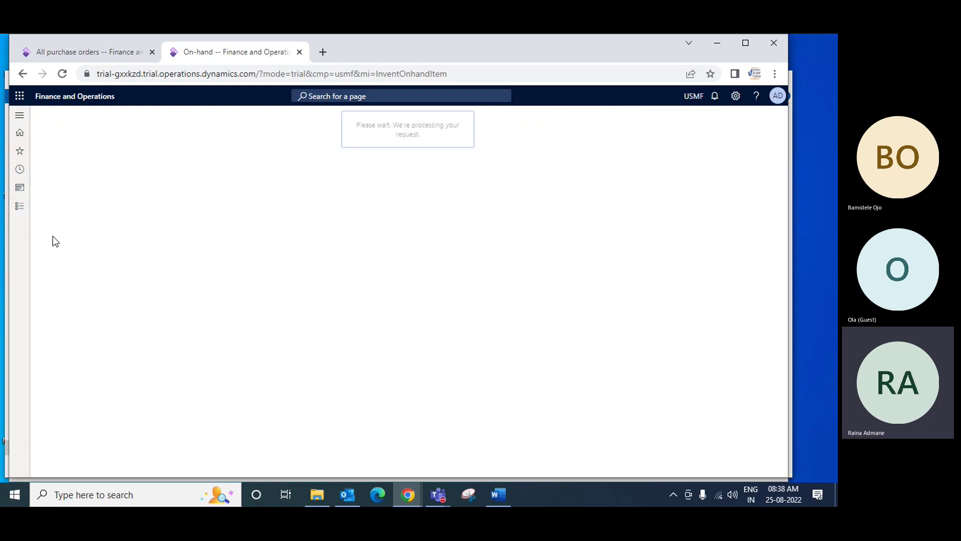
Dismiss the dashboard welcome tips and reopen the Inventory management on-hand list.
{"action": "left_click", "coordinate": [20, 206]}
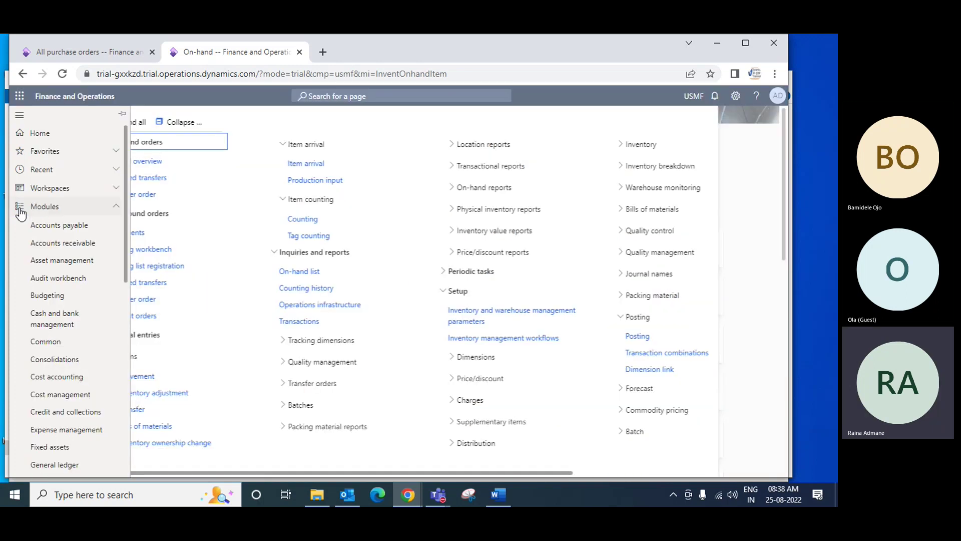
{"action": "scroll", "coordinate": [55, 371], "scroll_direction": "down", "scroll_amount": 6}
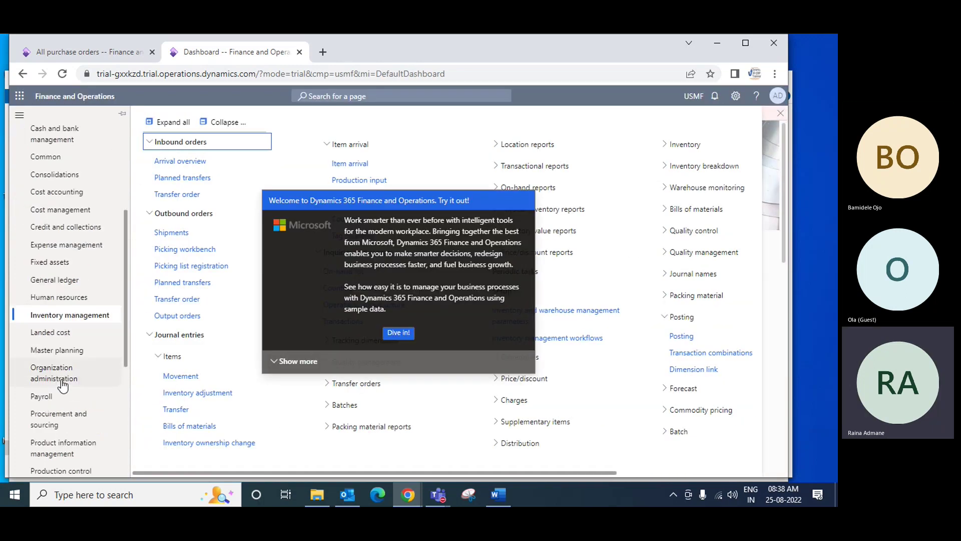
{"action": "left_click", "coordinate": [399, 333]}
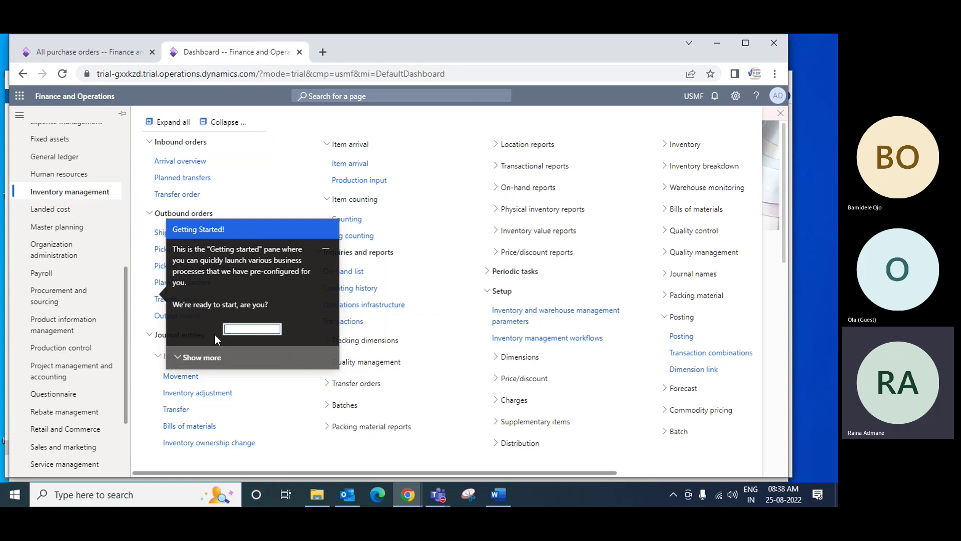
{"action": "left_click", "coordinate": [240, 330]}
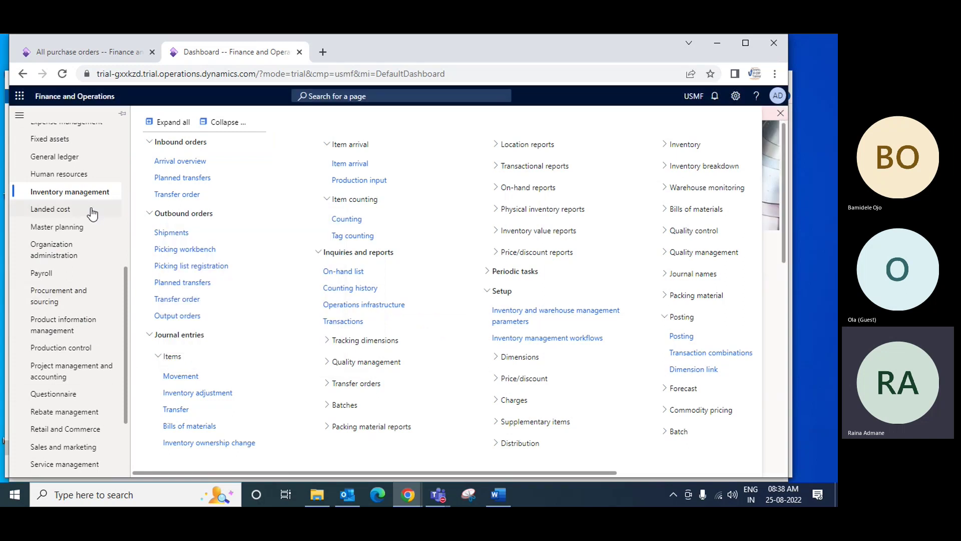
{"action": "left_click", "coordinate": [353, 272]}
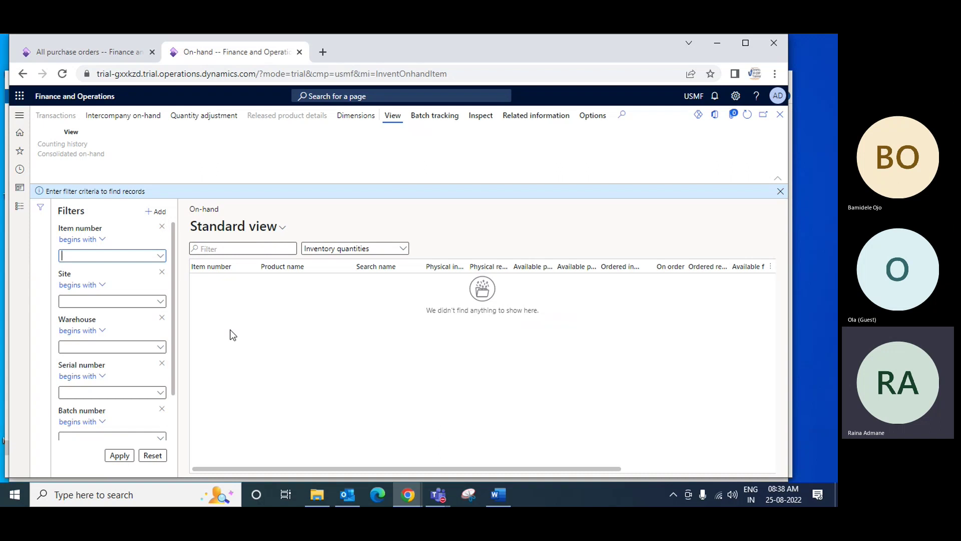
Filter the on-hand list to item numbers beginning with "d".
{"action": "left_click", "coordinate": [161, 256]}
{"action": "type", "text": "d"}
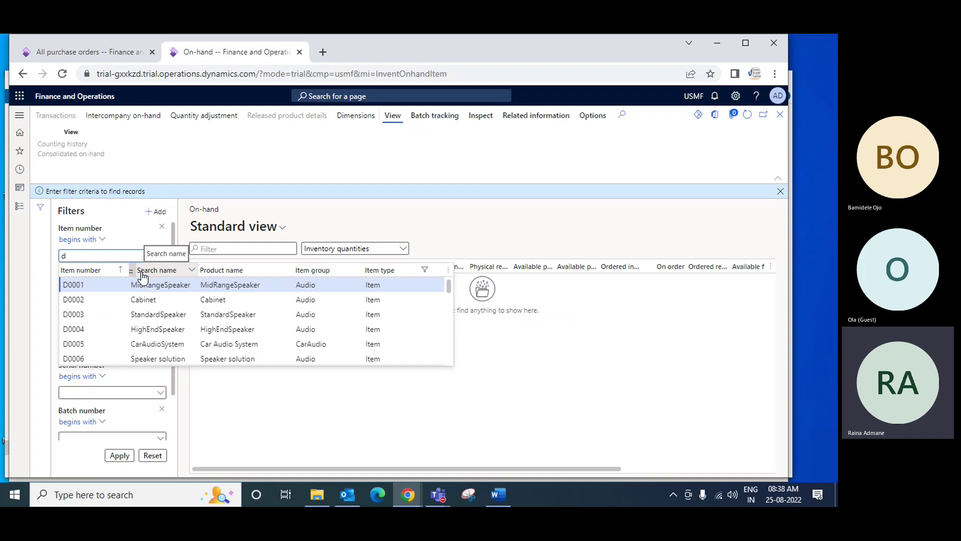
{"action": "left_click", "coordinate": [119, 456]}
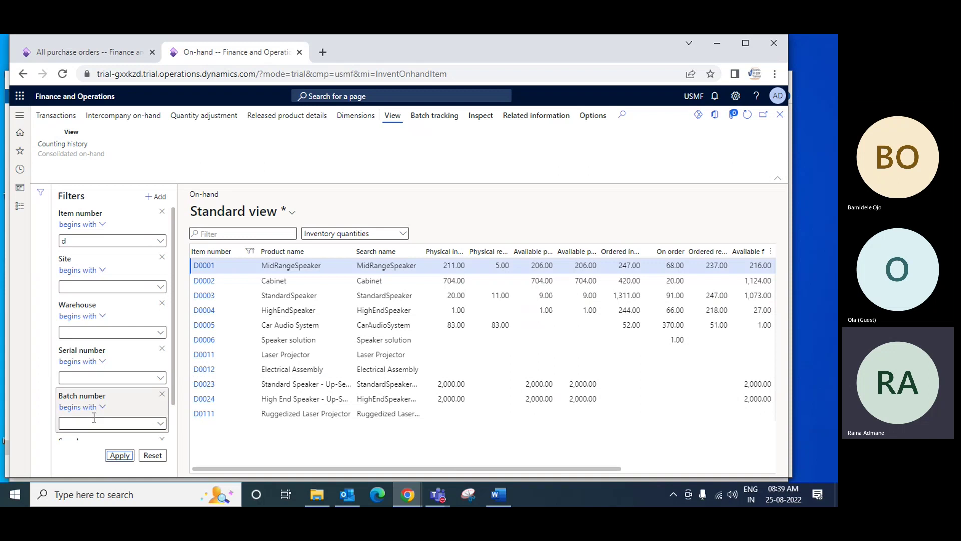
Widen the Physical inventory column to show its full heading and select the D0001 MidRangeSpeaker quantity in it.
{"action": "left_click", "coordinate": [293, 266]}
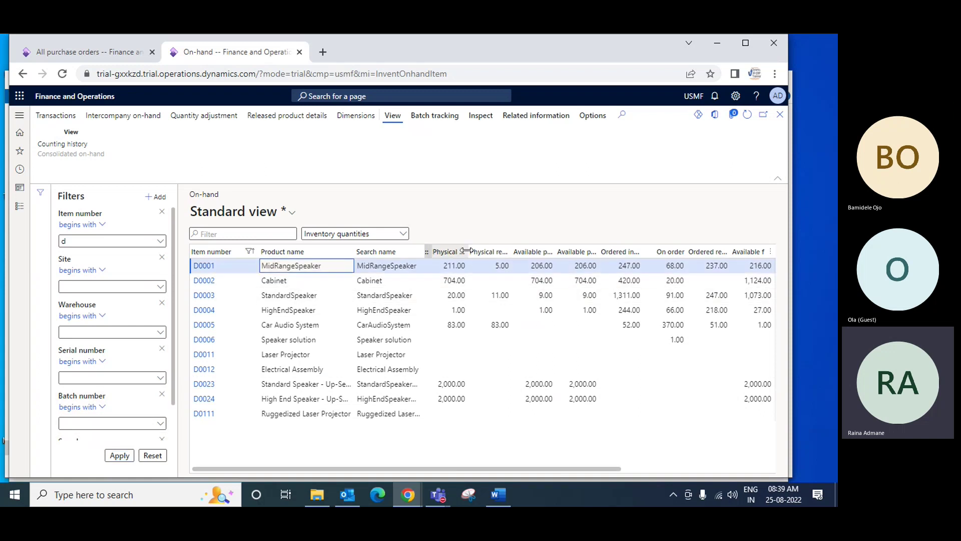
{"action": "left_click_drag", "start_coordinate": [465, 249], "coordinate": [498, 250]}
{"action": "left_click", "coordinate": [484, 267]}
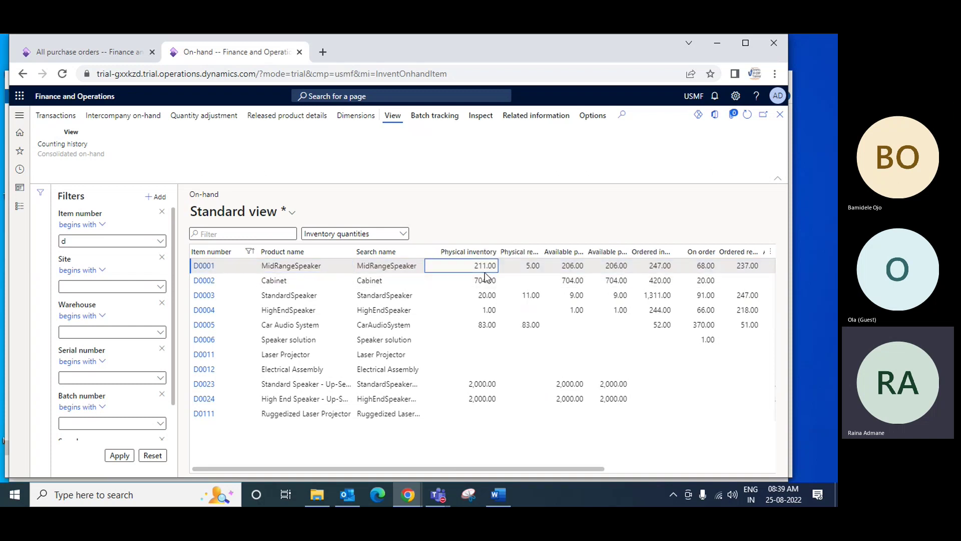
{"action": "left_click", "coordinate": [479, 269]}
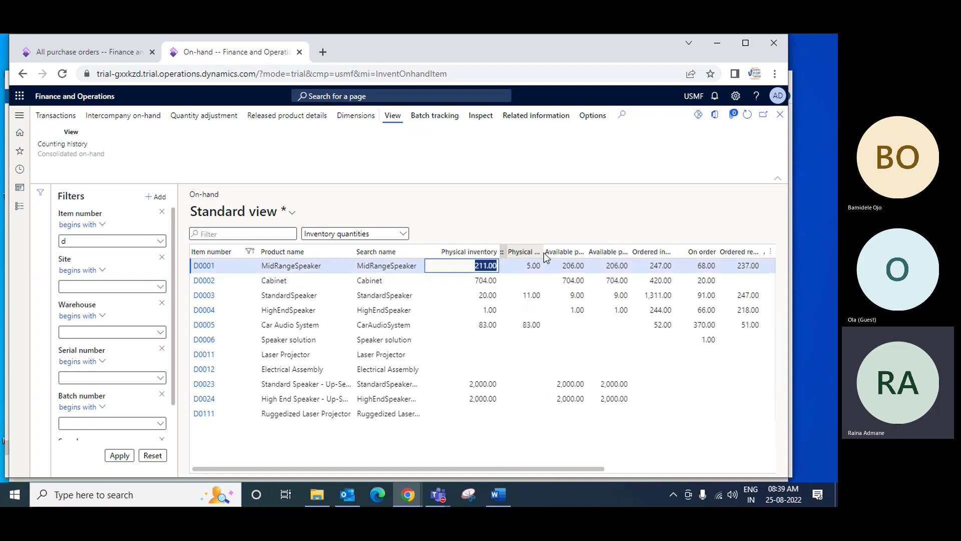
Widen the Physical reserved and Available physical columns to show their full headings and select D0001's available physical quantity.
{"action": "left_click_drag", "start_coordinate": [540, 250], "coordinate": [576, 249]}
{"action": "left_click", "coordinate": [563, 268]}
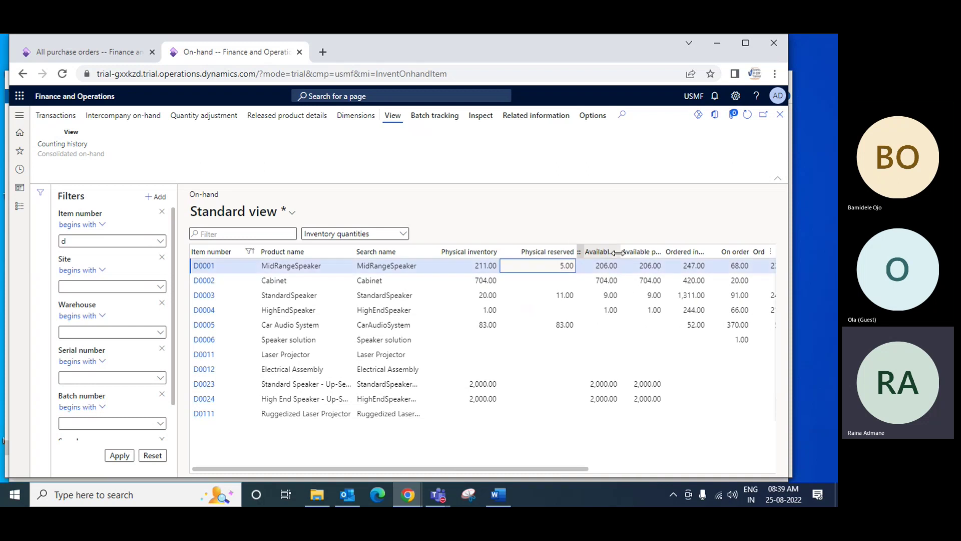
{"action": "left_click_drag", "start_coordinate": [617, 249], "coordinate": [646, 249]}
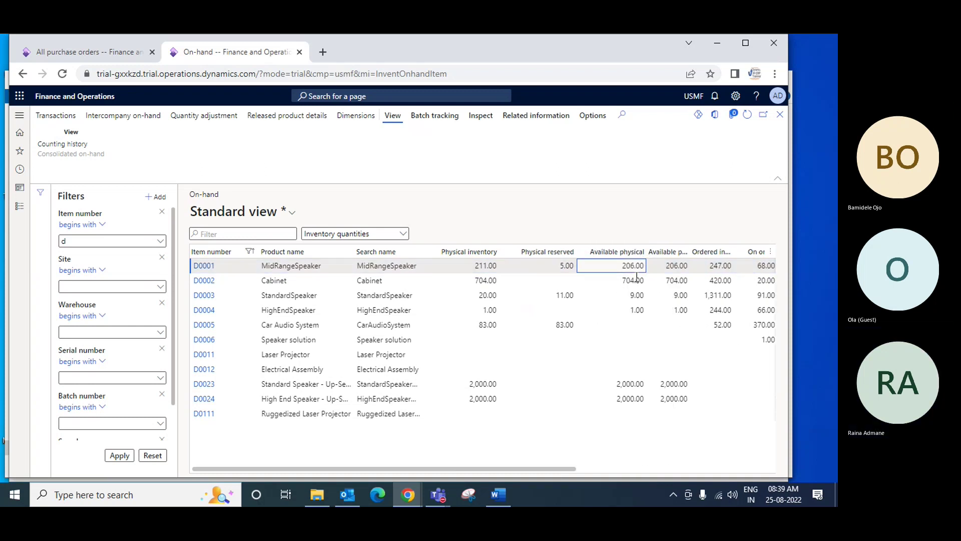
{"action": "left_click", "coordinate": [635, 270]}
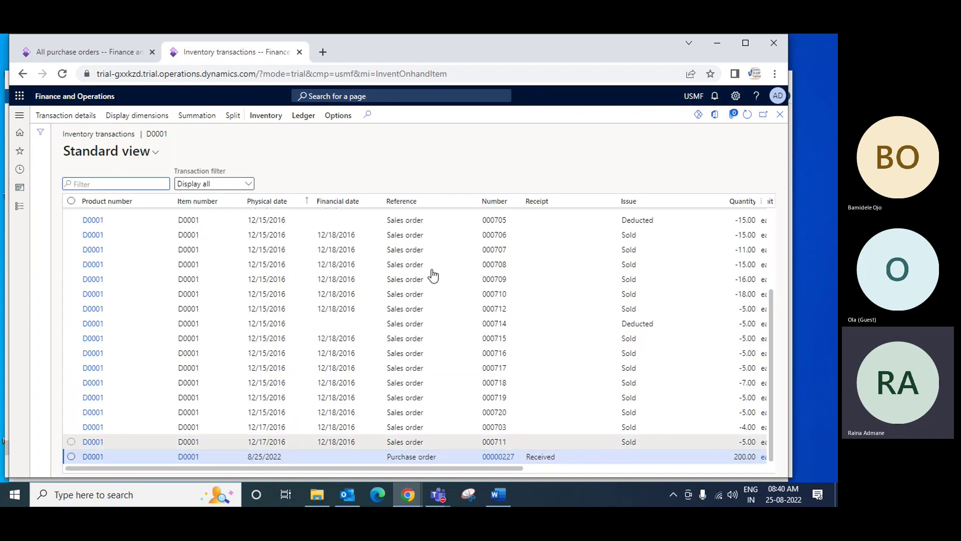
Look through D0001's inventory transactions and filter the Receipt column to exactly "received".
{"action": "scroll", "coordinate": [453, 341], "scroll_direction": "up", "scroll_amount": 3}
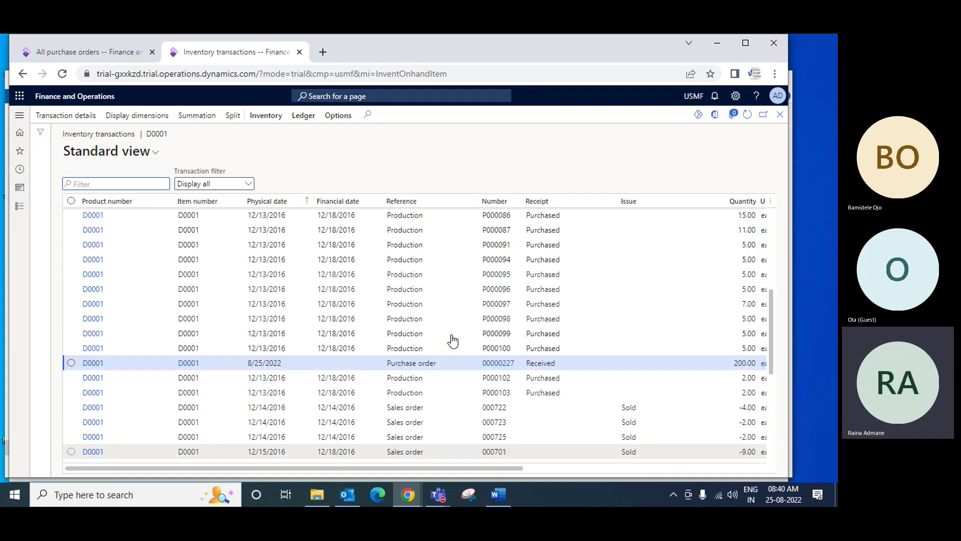
{"action": "scroll", "coordinate": [453, 340], "scroll_direction": "up", "scroll_amount": 5}
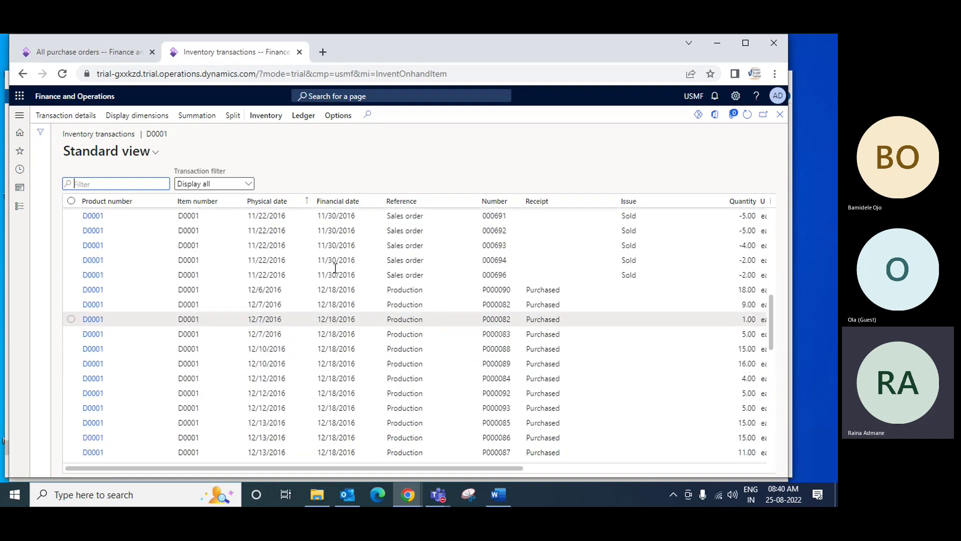
{"action": "left_click", "coordinate": [249, 184]}
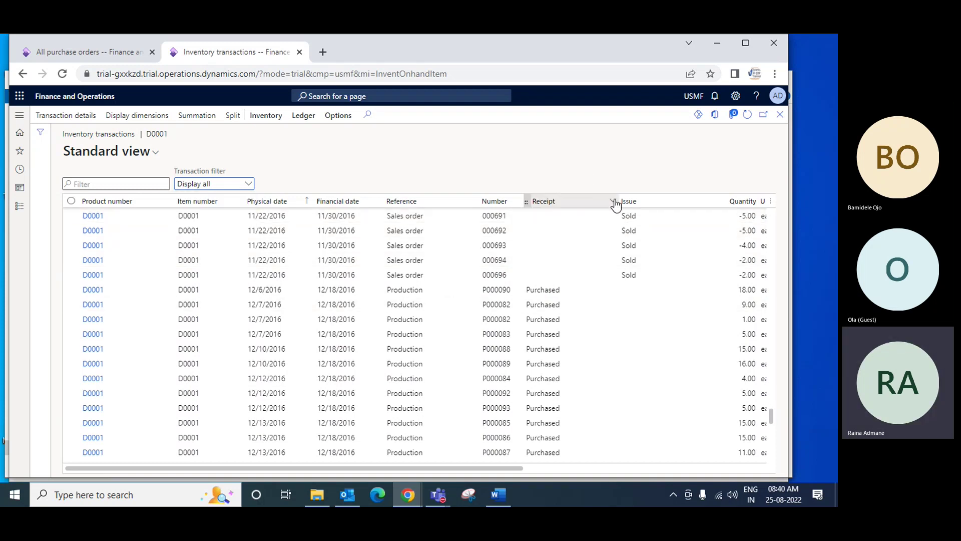
{"action": "left_click", "coordinate": [613, 202]}
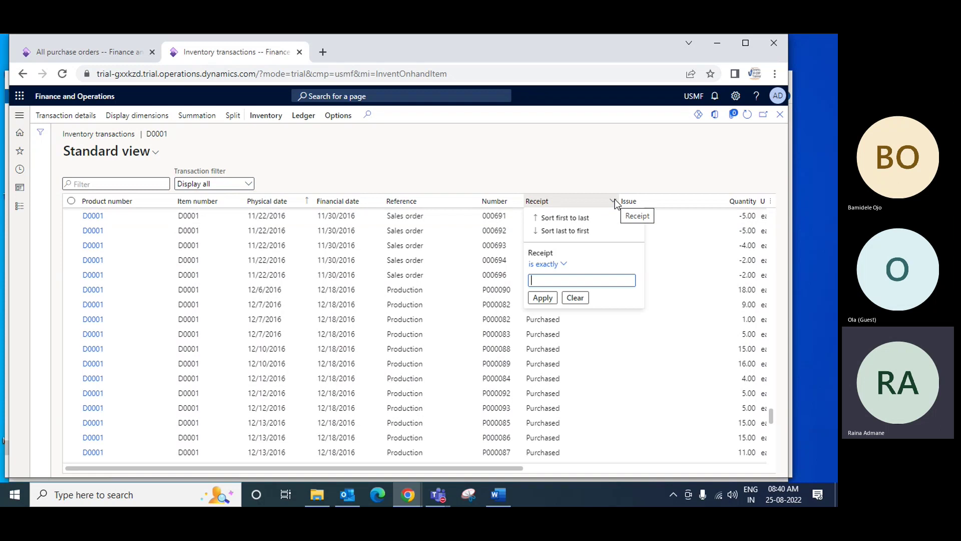
{"action": "type", "text": "received"}
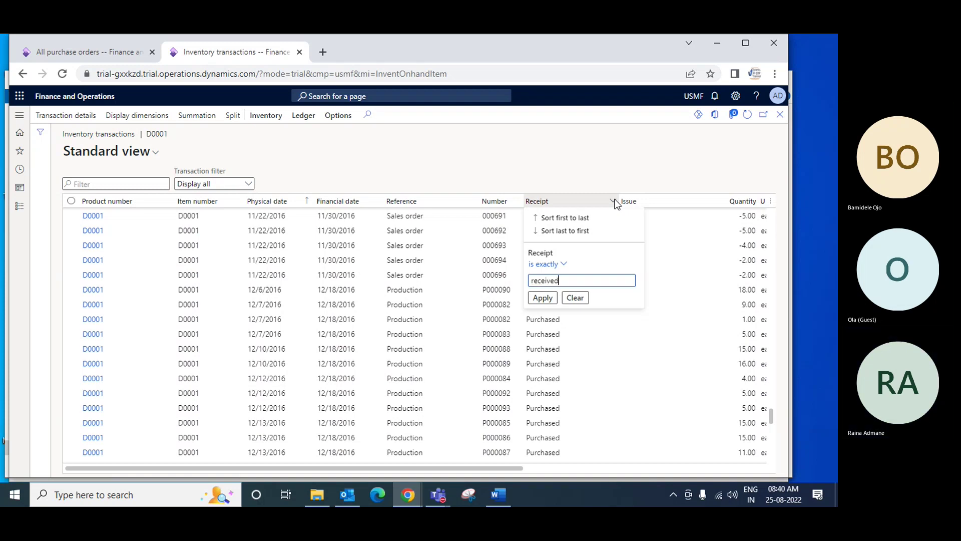
{"action": "left_click", "coordinate": [615, 203]}
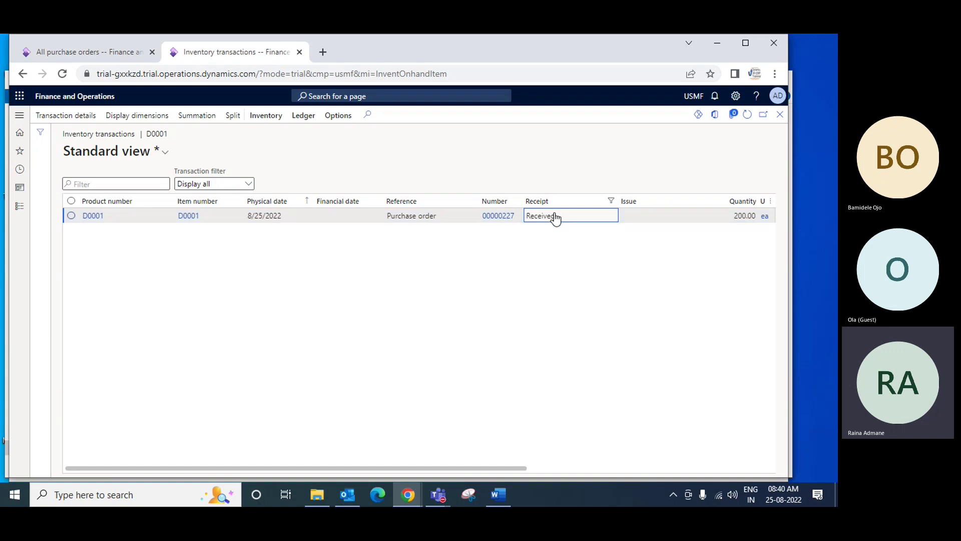
Clear the Receipt filter and close the inventory transactions and on-hand pages.
{"action": "left_click", "coordinate": [612, 202]}
{"action": "left_click", "coordinate": [584, 297]}
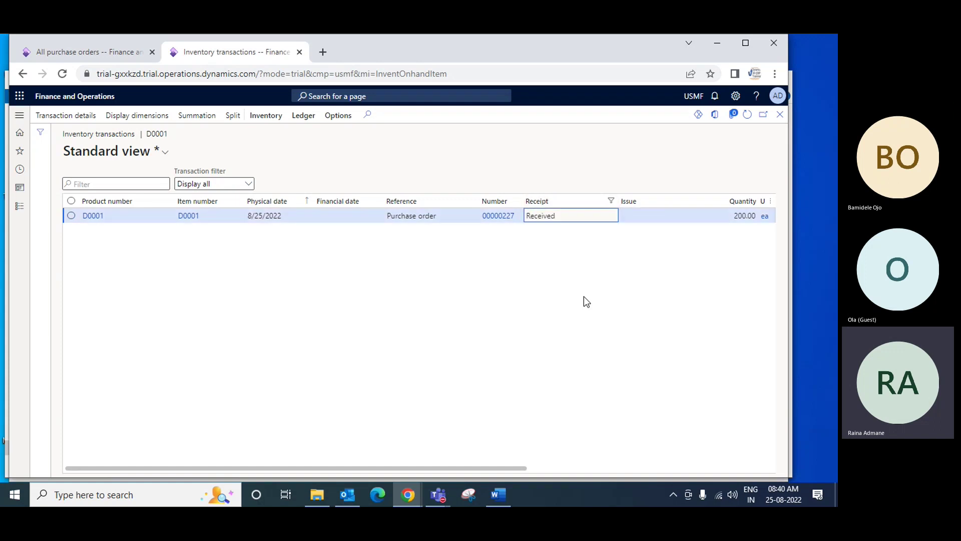
{"action": "left_click", "coordinate": [780, 114]}
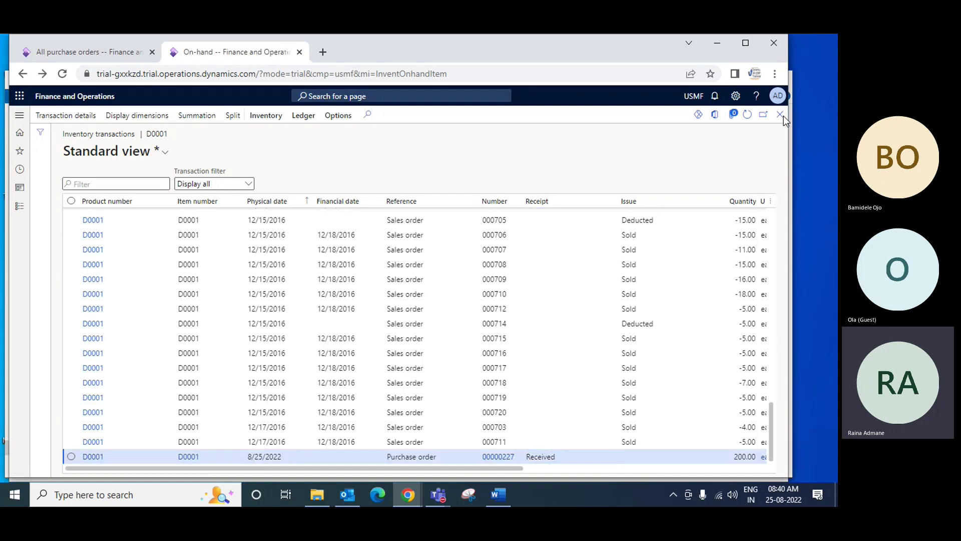
{"action": "left_click", "coordinate": [780, 115]}
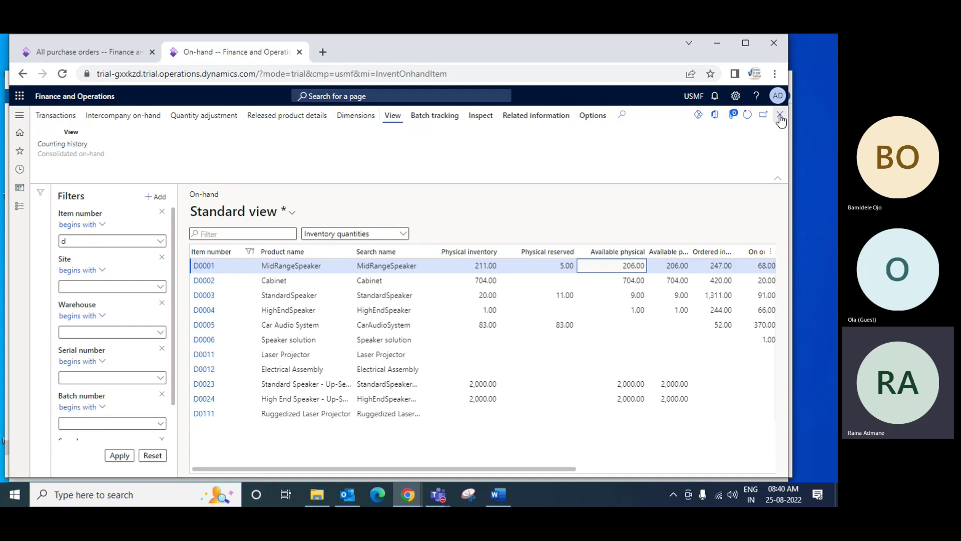
{"action": "left_click", "coordinate": [780, 115]}
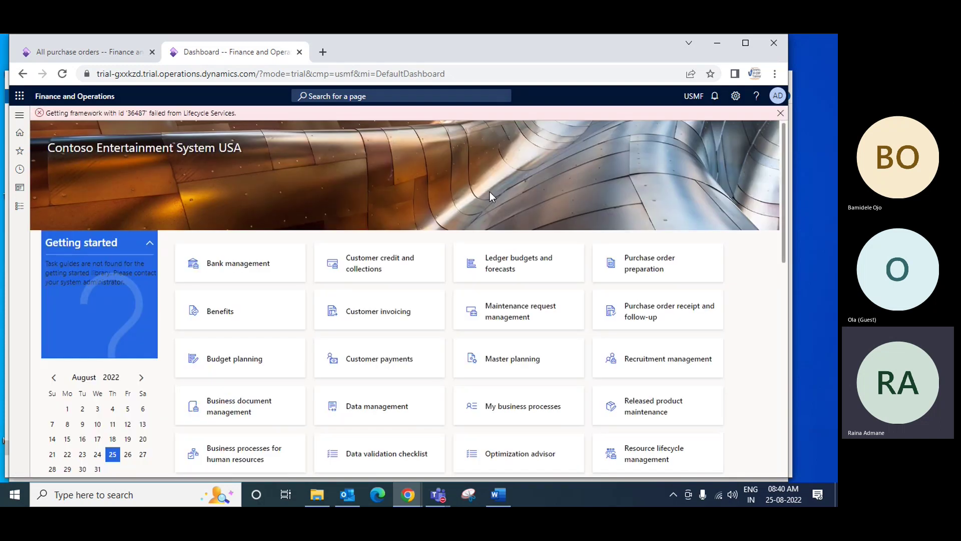
Open the list of all purchase orders in the Accounts payable module.
{"action": "left_click", "coordinate": [20, 206]}
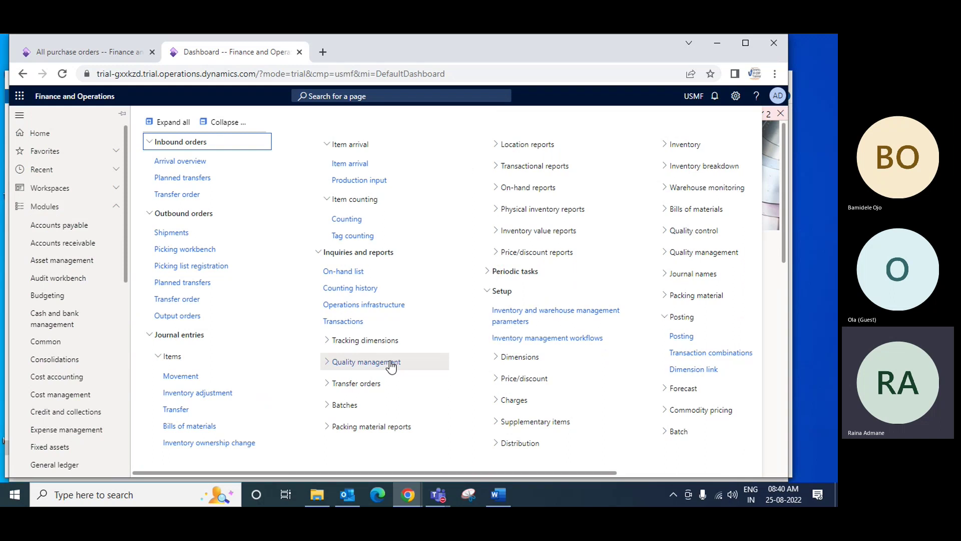
{"action": "left_click", "coordinate": [100, 228]}
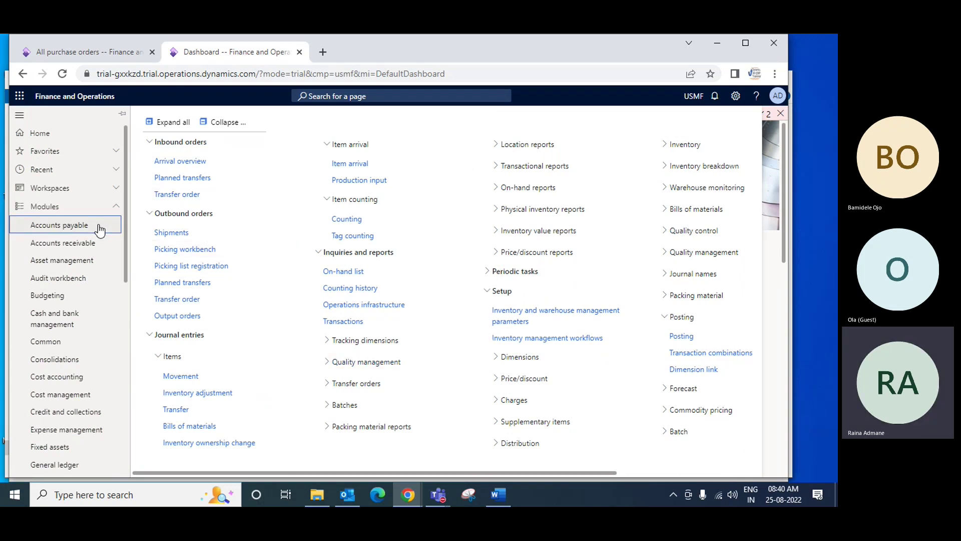
{"action": "left_click", "coordinate": [194, 364]}
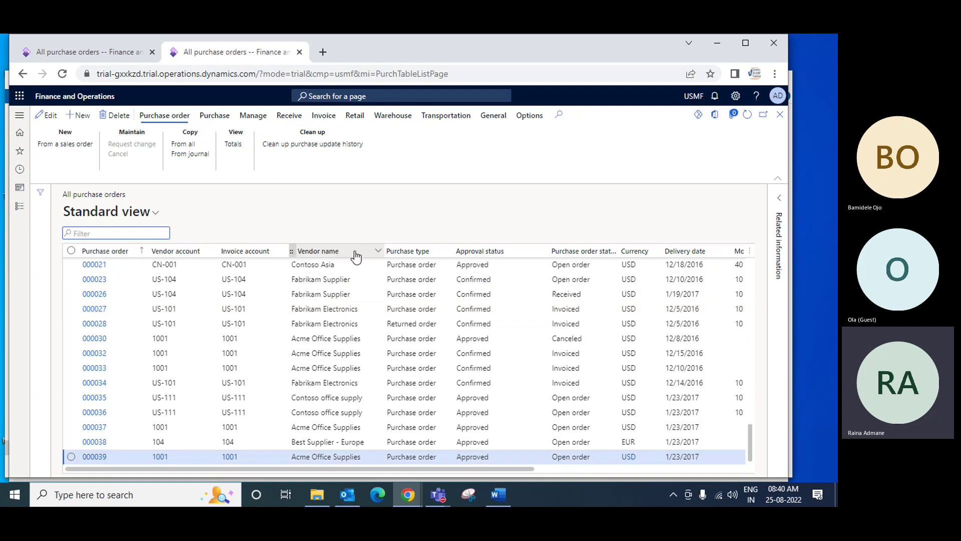
Filter the purchase orders to vendor names beginning with "ola" and open the Ola Enterprises order.
{"action": "left_click", "coordinate": [378, 253]}
{"action": "left_click", "coordinate": [378, 253]}
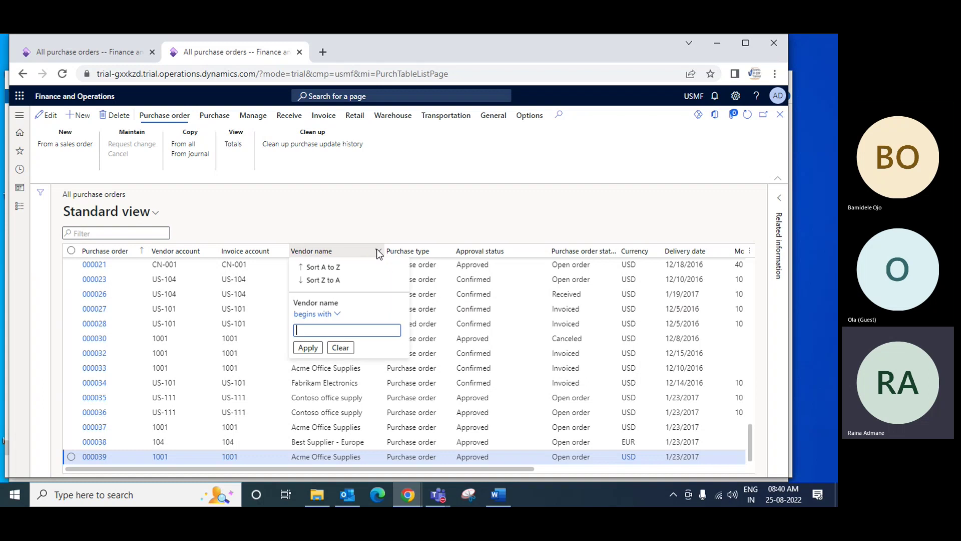
{"action": "type", "text": "ola"}
{"action": "left_click", "coordinate": [378, 252]}
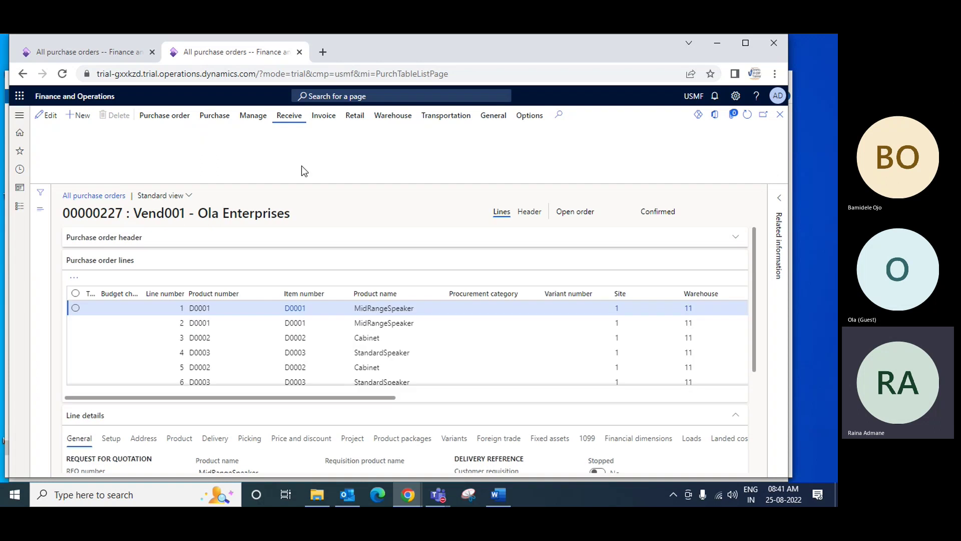
Start a product receipt posting for the Ola Enterprises order and review the items, ordered quantities and unit prices of its lines.
{"action": "left_click", "coordinate": [289, 115]}
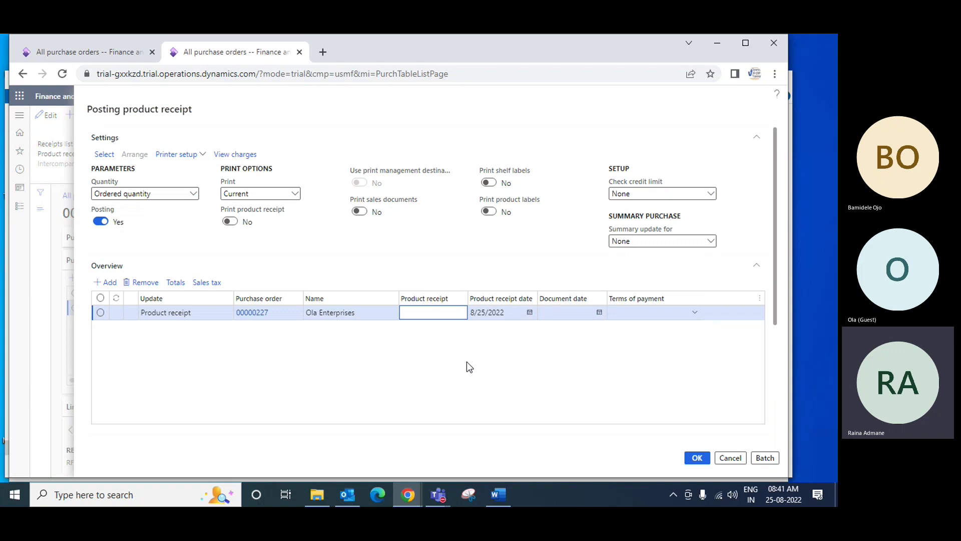
{"action": "left_click_drag", "start_coordinate": [773, 238], "coordinate": [759, 379]}
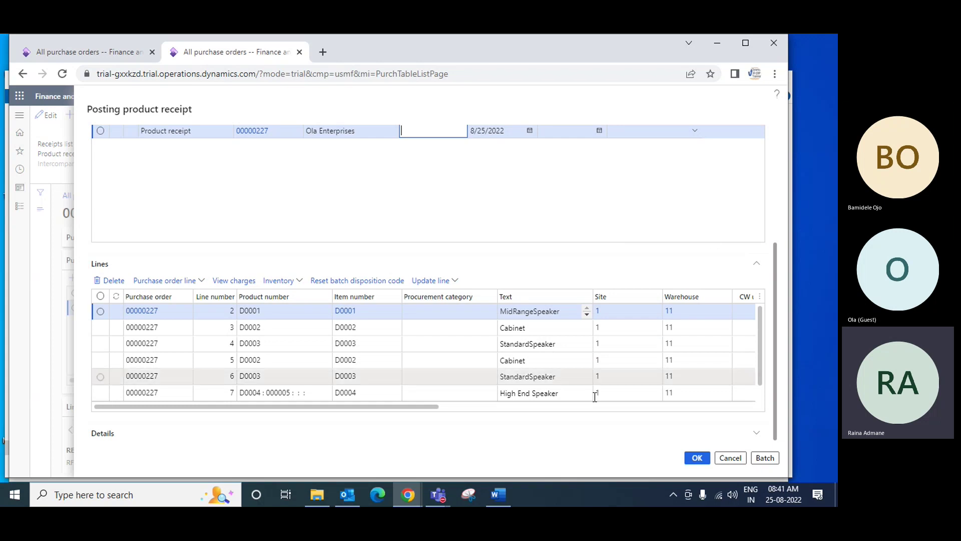
{"action": "mouse_move", "coordinate": [383, 406]}
{"action": "left_mouse_down"}
{"action": "mouse_move", "coordinate": [689, 403]}
{"action": "mouse_move", "coordinate": [379, 403]}
{"action": "left_mouse_up"}
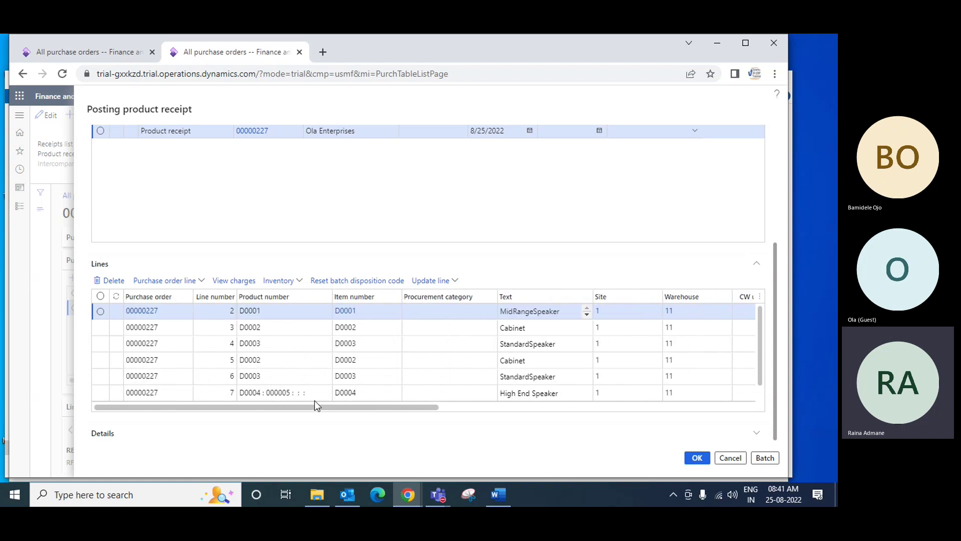
{"action": "left_click_drag", "start_coordinate": [329, 406], "coordinate": [503, 406]}
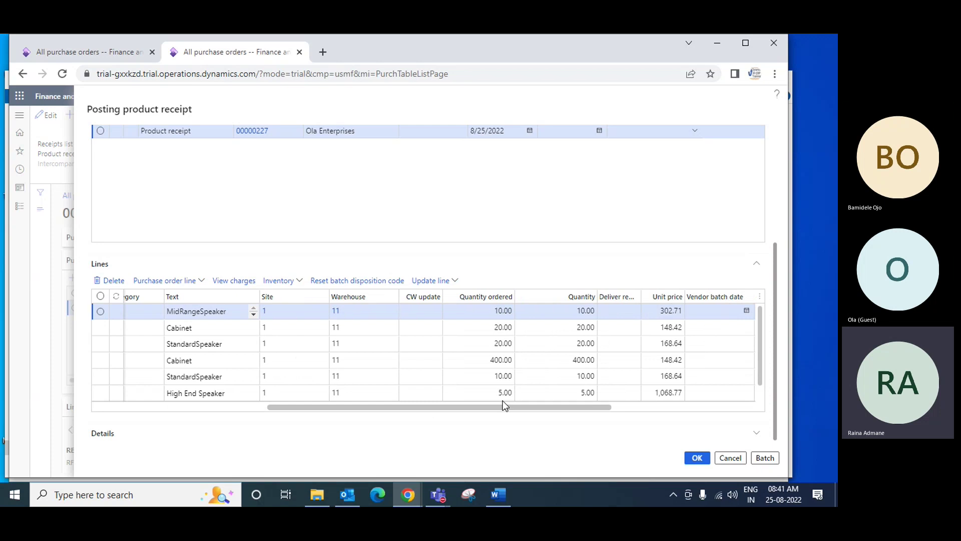
{"action": "left_click_drag", "start_coordinate": [505, 405], "coordinate": [221, 418]}
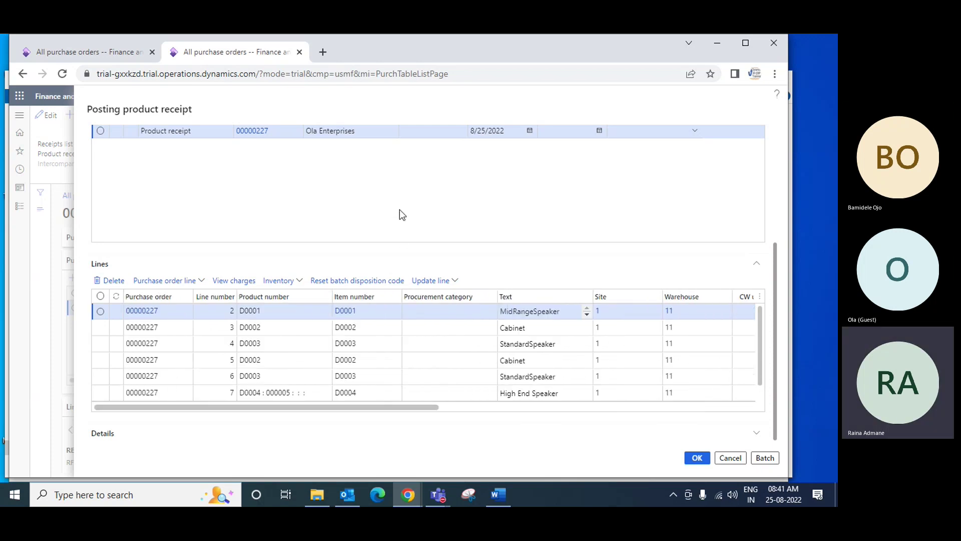
{"action": "scroll", "coordinate": [406, 209], "scroll_direction": "up", "scroll_amount": 5}
{"action": "scroll", "coordinate": [426, 281], "scroll_direction": "down", "scroll_amount": 5}
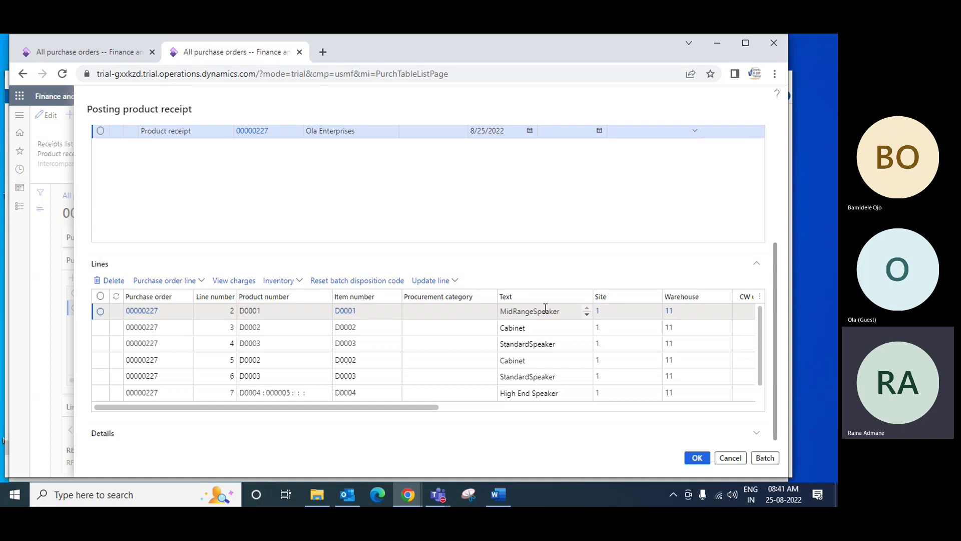
{"action": "left_click_drag", "start_coordinate": [304, 407], "coordinate": [592, 407]}
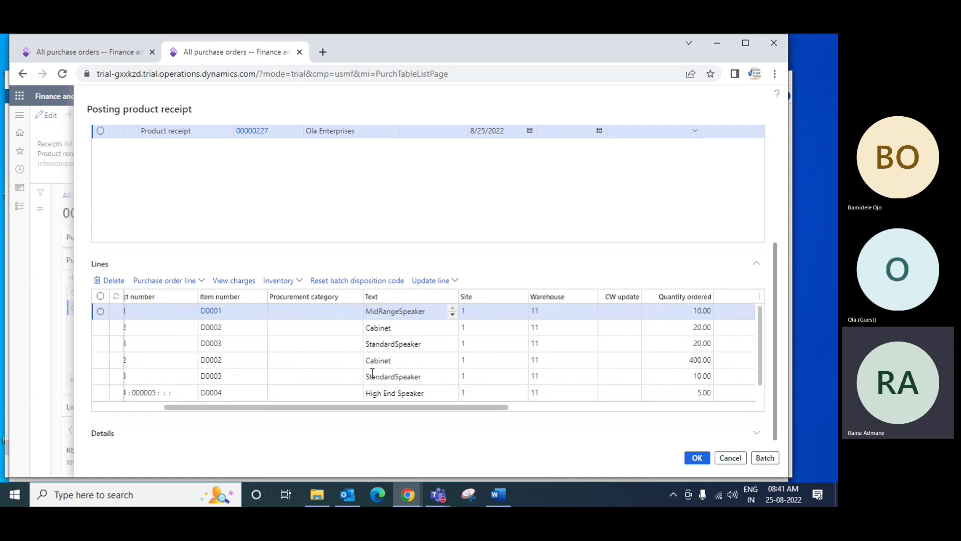
Compare the quantities and unit prices of the purchase order lines in the other browser tab with the product receipt lines.
{"action": "left_click", "coordinate": [119, 54]}
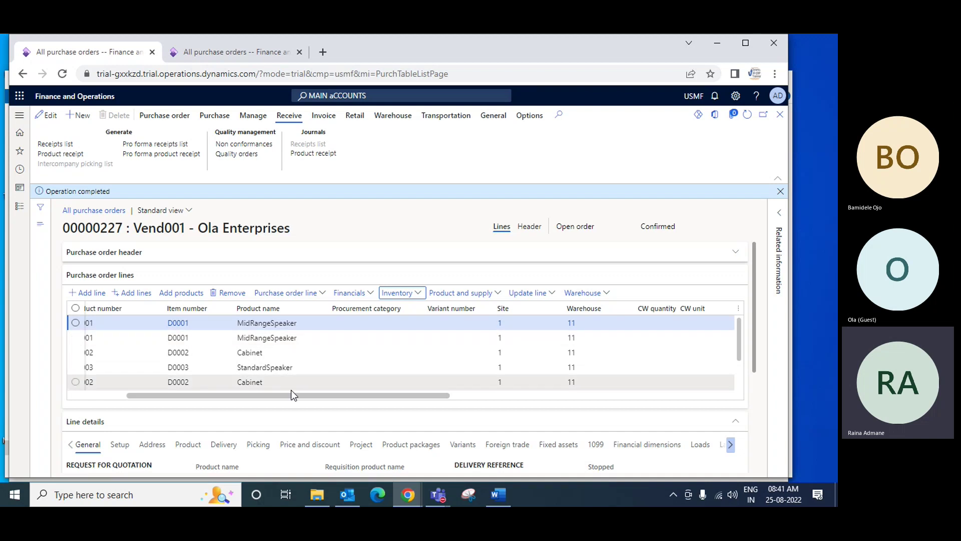
{"action": "left_click_drag", "start_coordinate": [311, 395], "coordinate": [429, 395]}
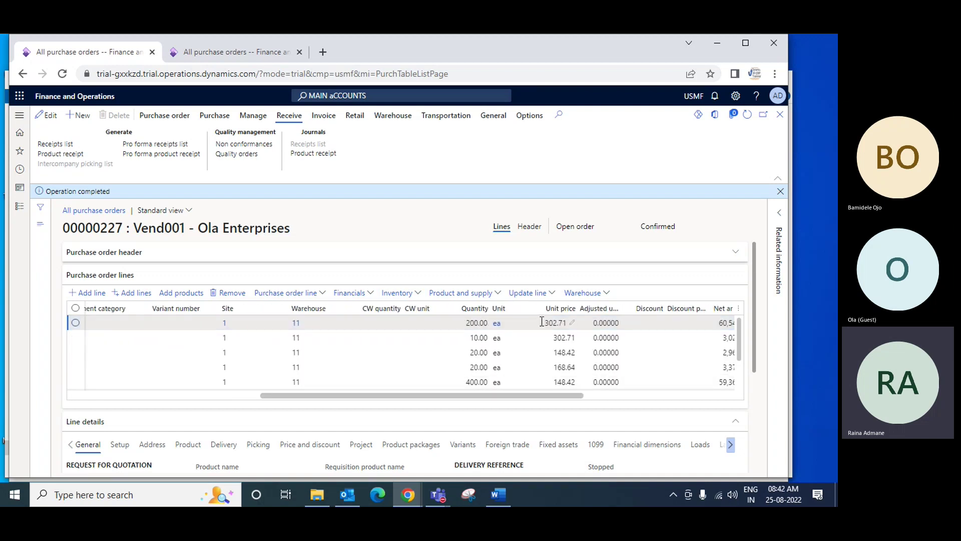
{"action": "left_click_drag", "start_coordinate": [502, 393], "coordinate": [450, 398]}
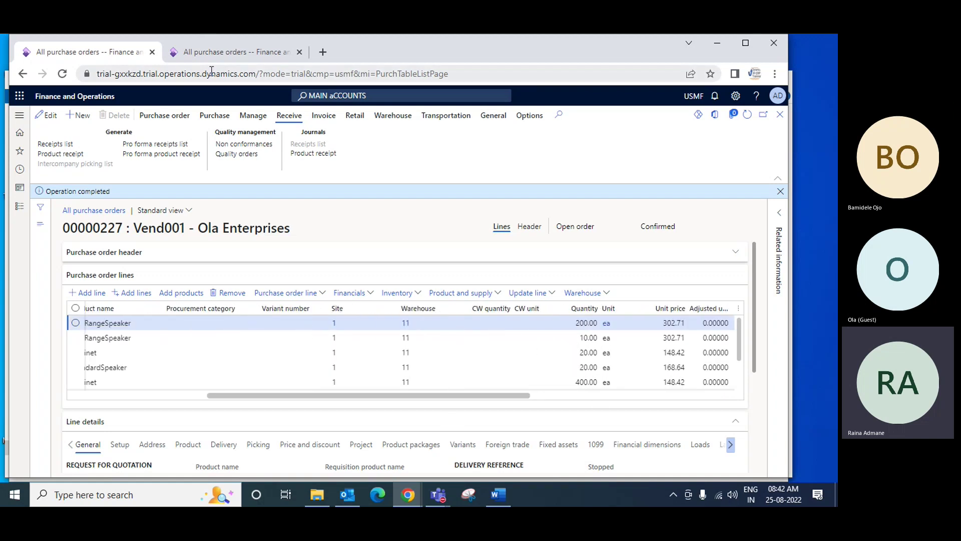
{"action": "left_click", "coordinate": [214, 55]}
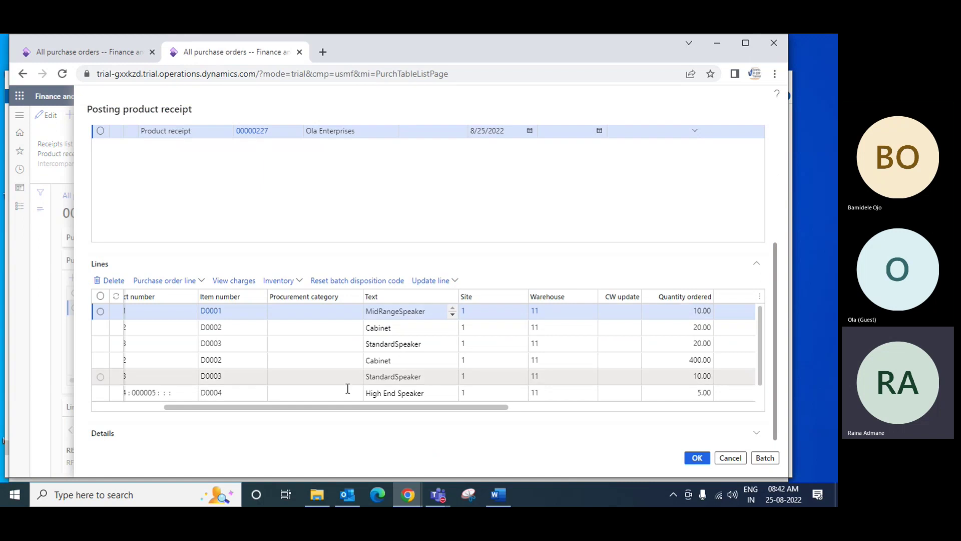
{"action": "left_click_drag", "start_coordinate": [336, 408], "coordinate": [272, 413]}
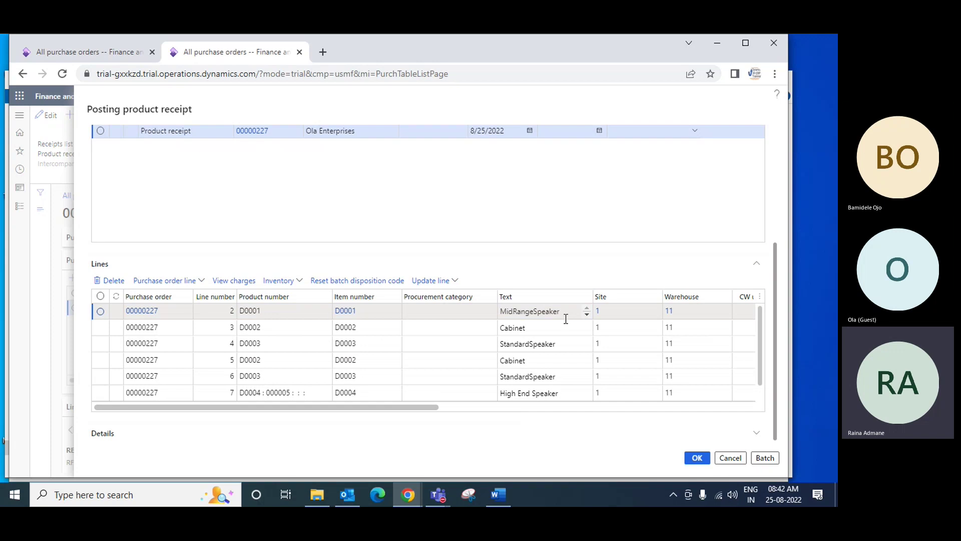
{"action": "left_click_drag", "start_coordinate": [421, 407], "coordinate": [240, 405]}
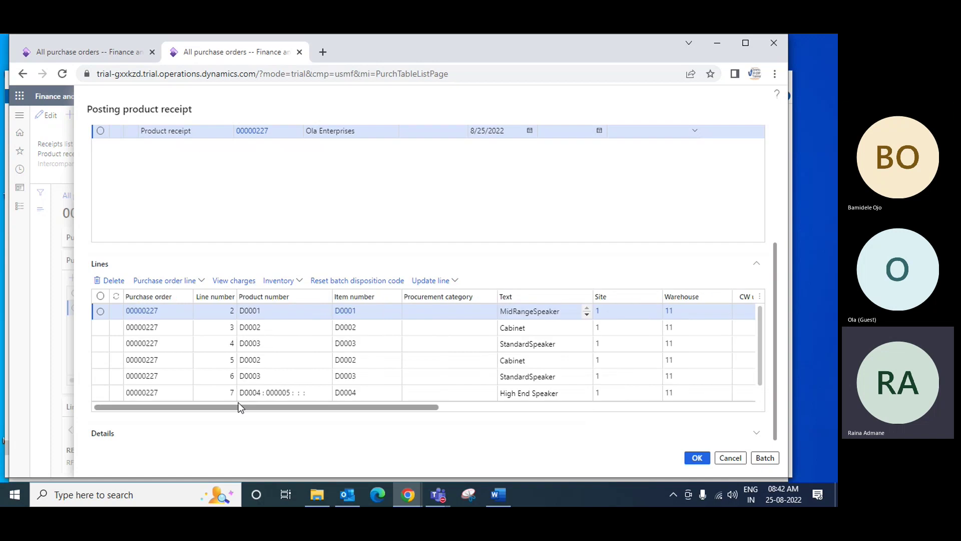
Delete every product receipt line except line 2 (D0001 MidRangeSpeaker) and line 3 (D0002 Cabinet).
{"action": "left_click", "coordinate": [100, 299]}
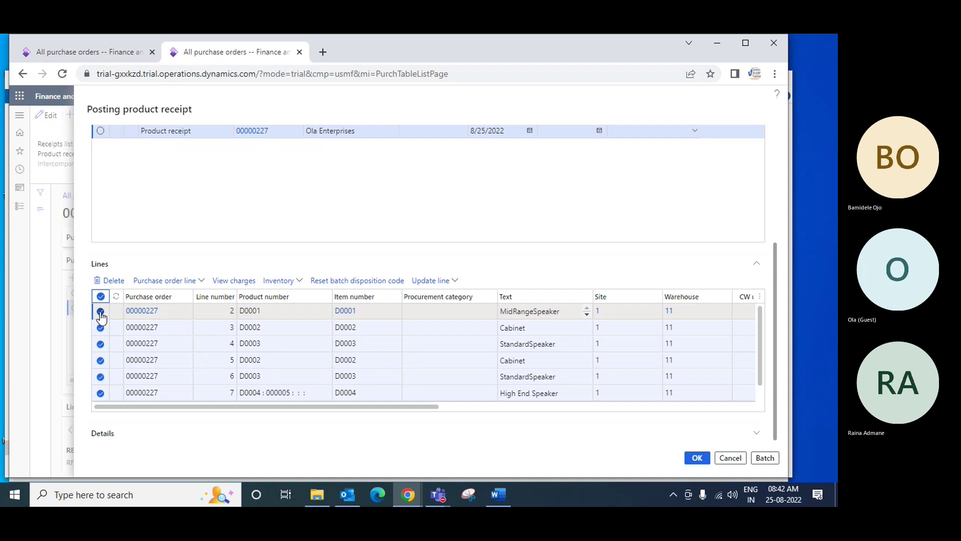
{"action": "left_click", "coordinate": [100, 311]}
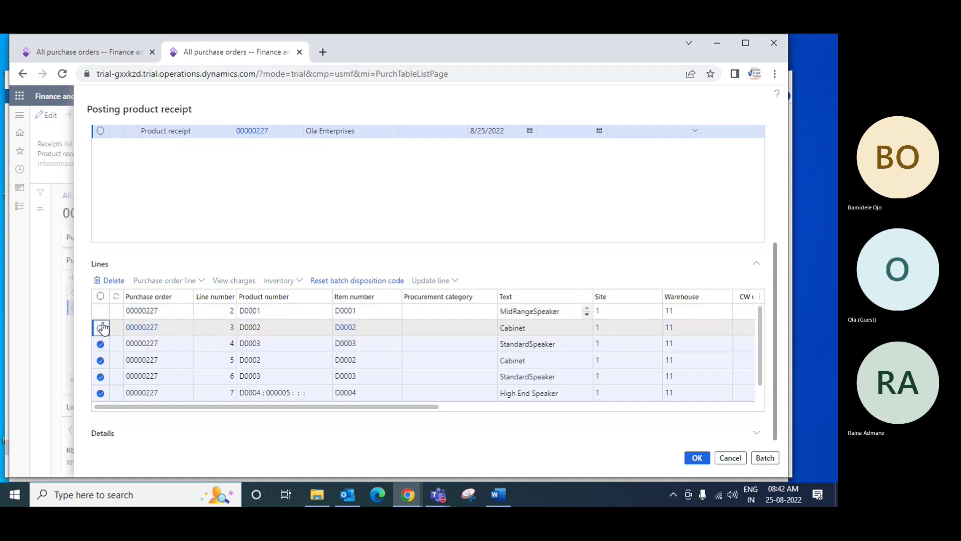
{"action": "left_click", "coordinate": [101, 329]}
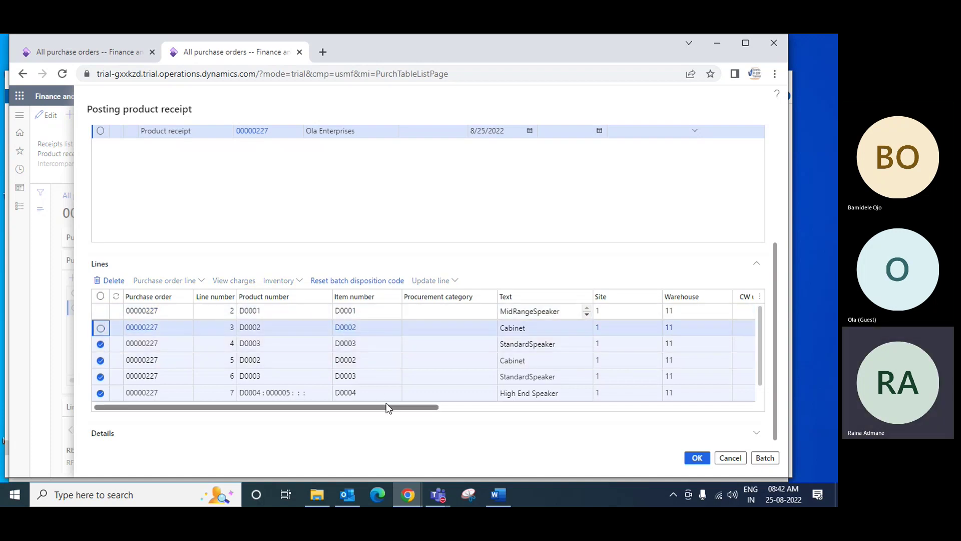
{"action": "left_click_drag", "start_coordinate": [386, 405], "coordinate": [677, 415]}
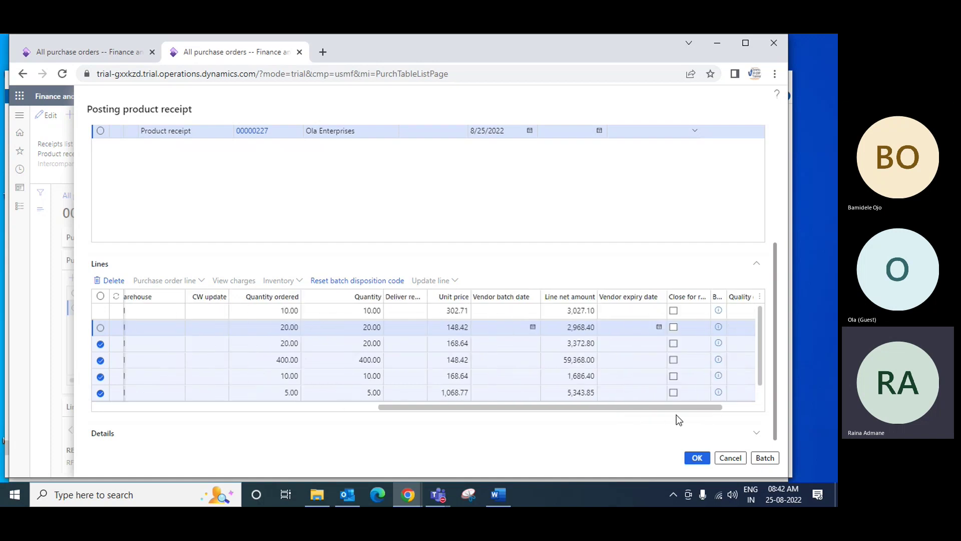
{"action": "left_click_drag", "start_coordinate": [566, 412], "coordinate": [88, 393]}
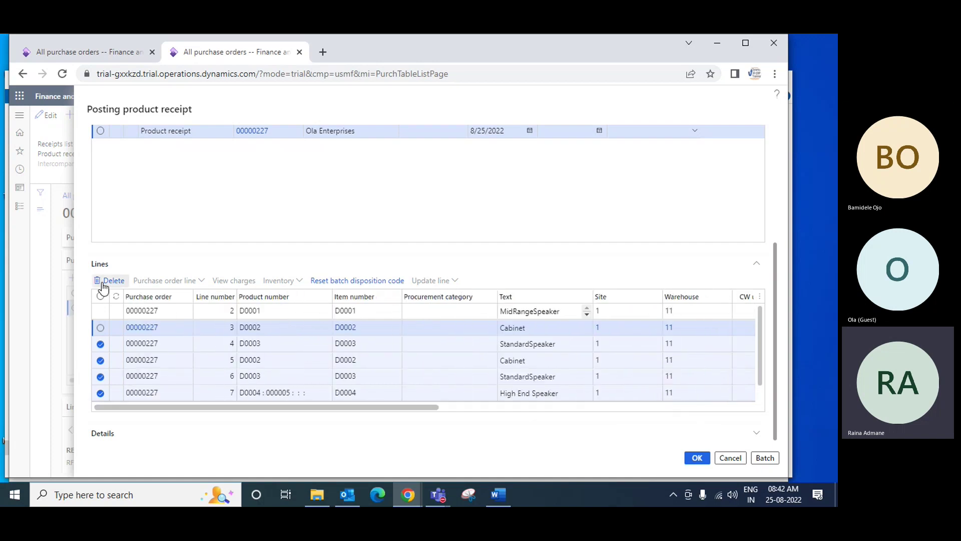
{"action": "key", "text": "alt+Delete"}
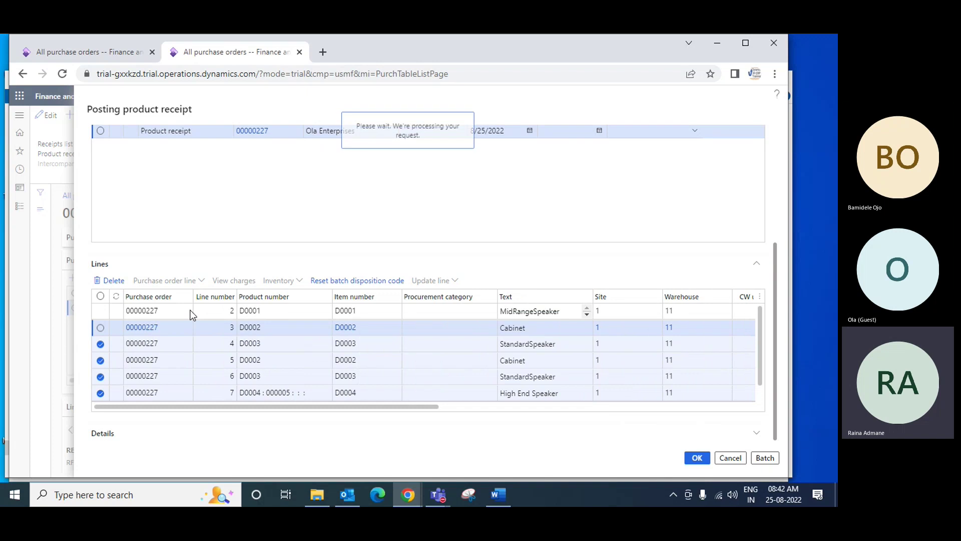
{"action": "left_click", "coordinate": [508, 275]}
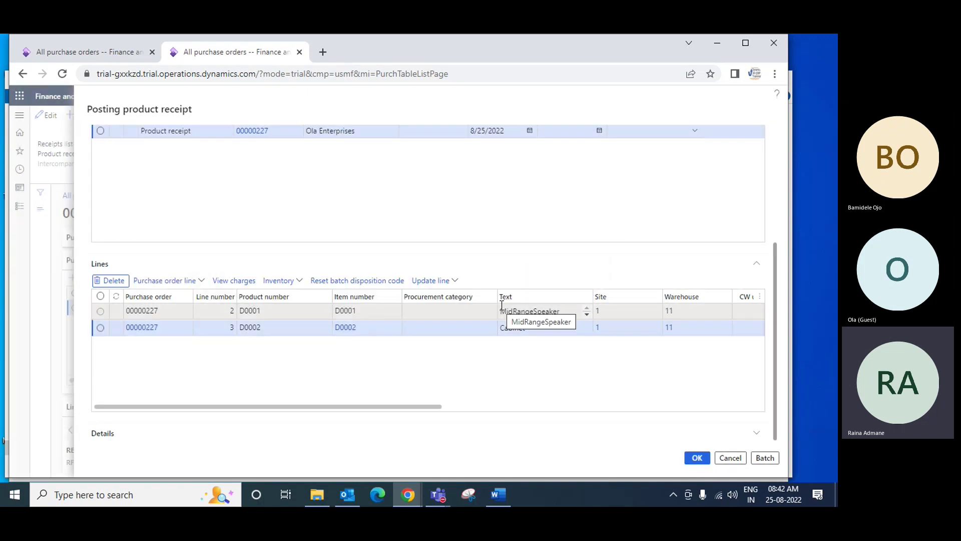
Check the quantities of the remaining lines and enter Inv656 as the product receipt number.
{"action": "left_click_drag", "start_coordinate": [447, 408], "coordinate": [769, 407]}
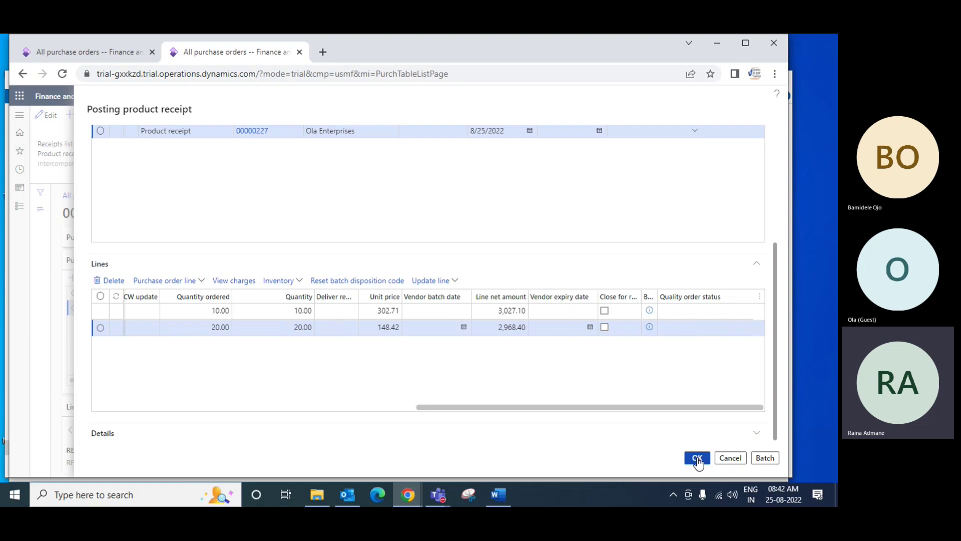
{"action": "left_click", "coordinate": [430, 131]}
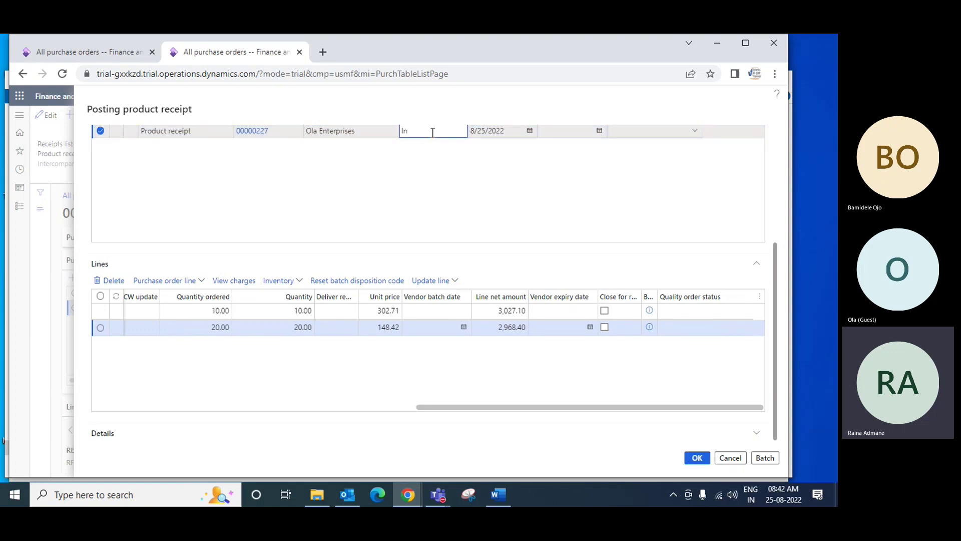
{"action": "type", "text": "Inv656"}
{"action": "key", "text": "Tab"}
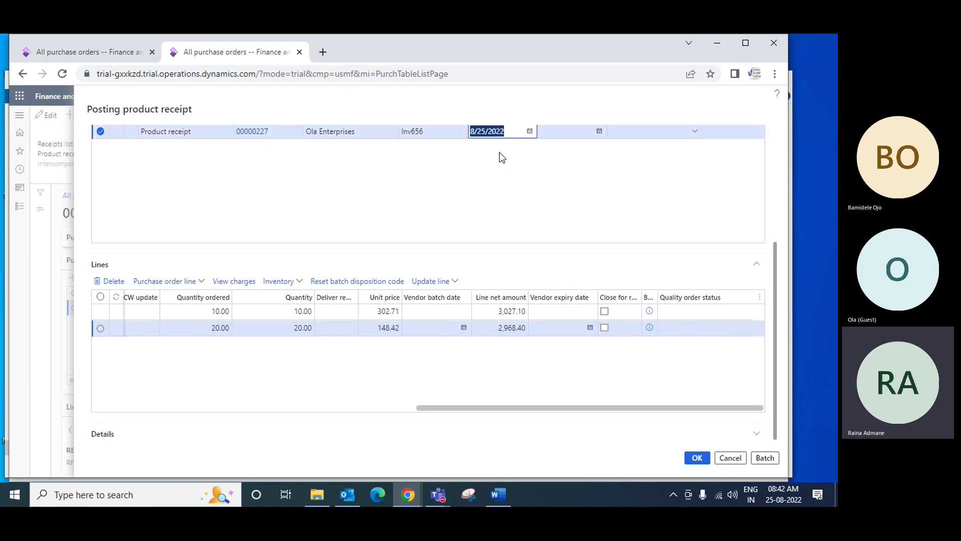
Clear the product receipt number and try to post the receipt without it.
{"action": "scroll", "coordinate": [551, 207], "scroll_direction": "up", "scroll_amount": 3}
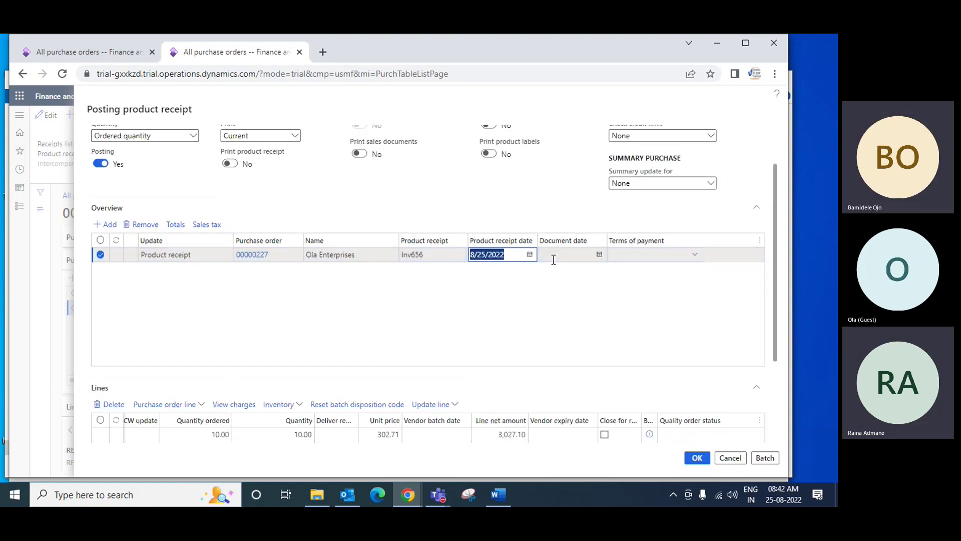
{"action": "left_click", "coordinate": [530, 255]}
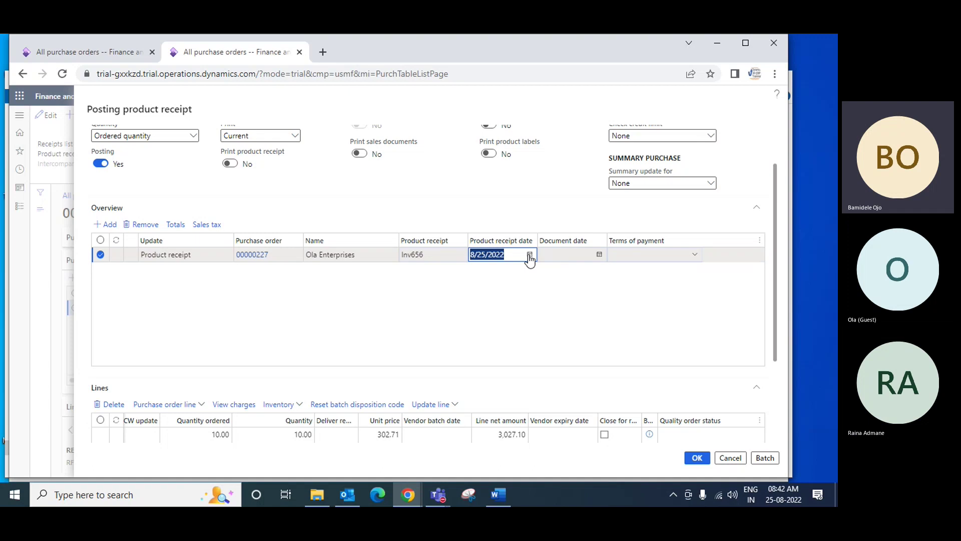
{"action": "left_click", "coordinate": [454, 256]}
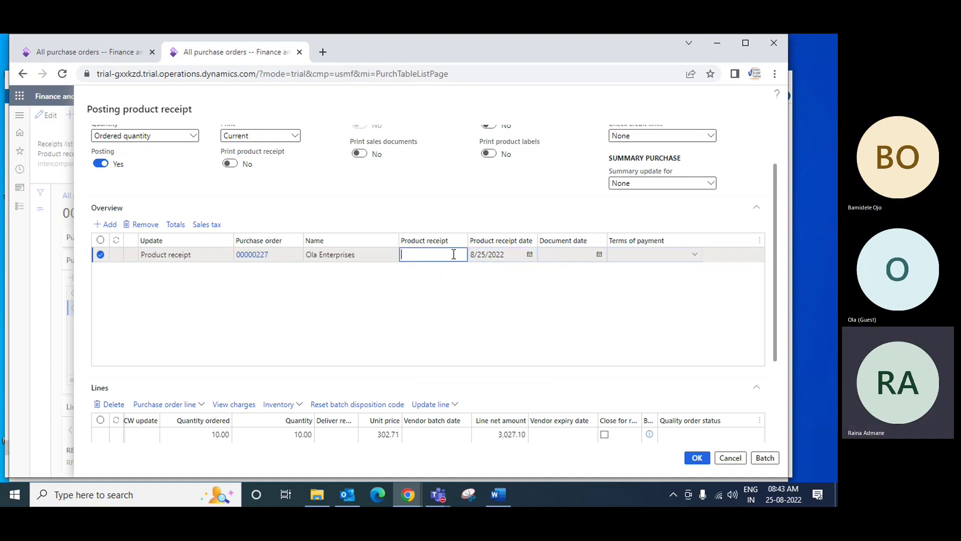
{"action": "key", "text": "Tab"}
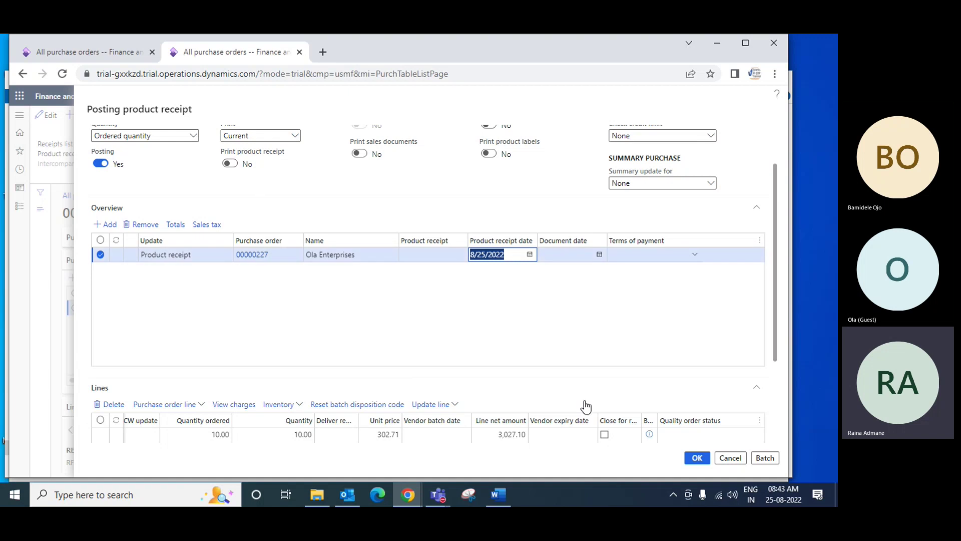
{"action": "left_click", "coordinate": [696, 459]}
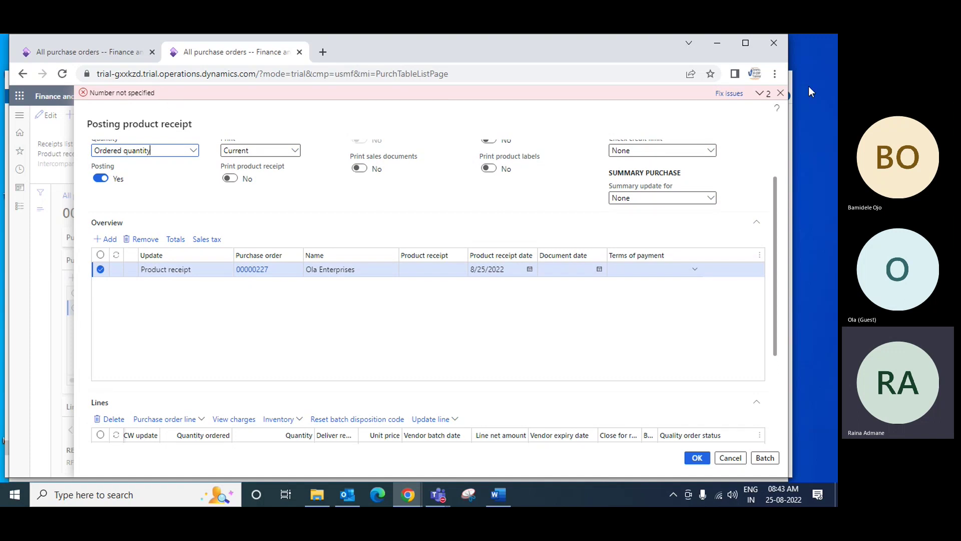
Set the product receipt number to Inv 656 and post the receipt for the Ola Enterprises order.
{"action": "left_click", "coordinate": [420, 269]}
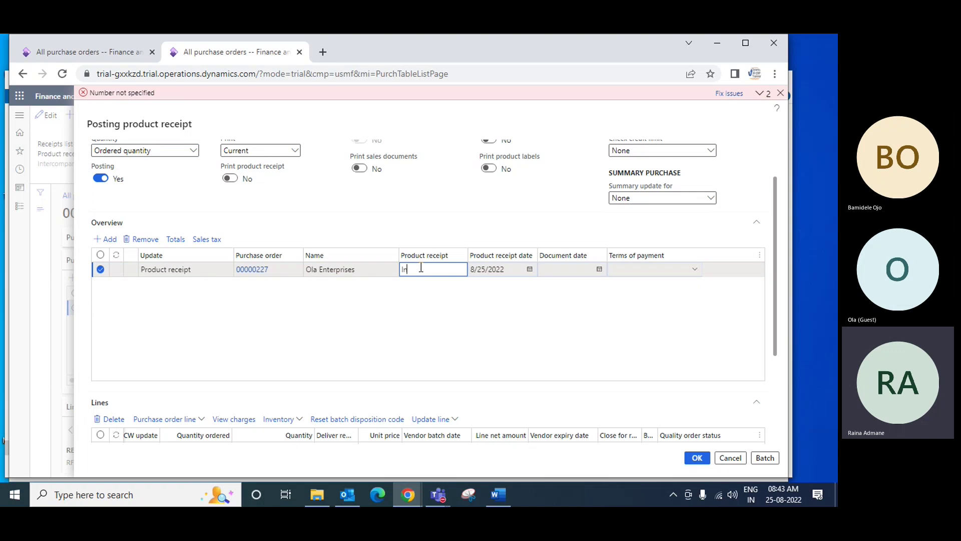
{"action": "type", "text": "Inv 656"}
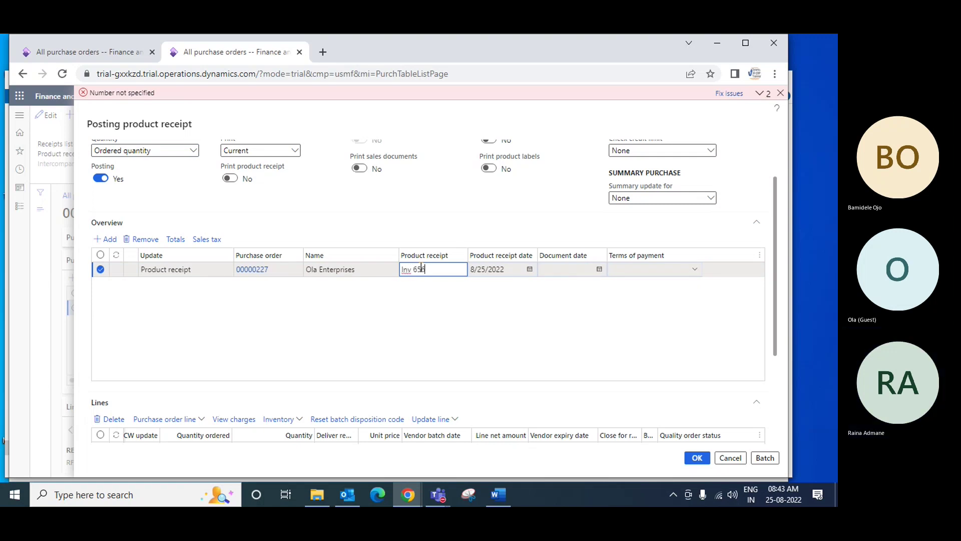
{"action": "key", "text": "Tab"}
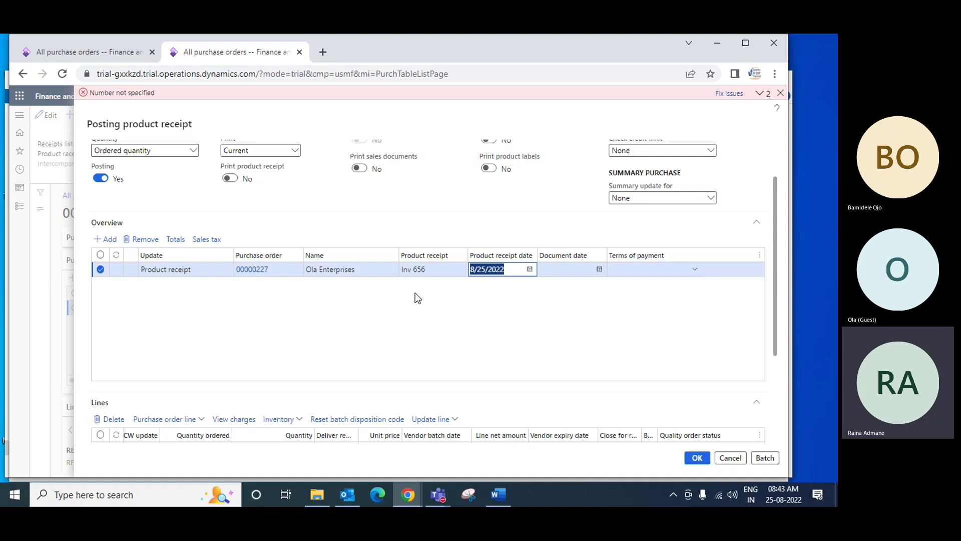
{"action": "left_click", "coordinate": [699, 465]}
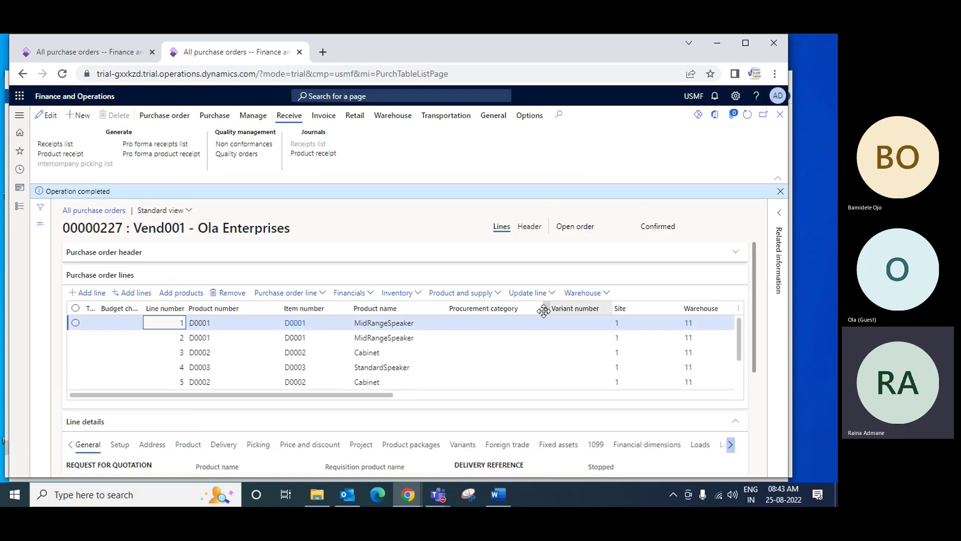
Return to the purchase order list and generate a vendor invoice for the Ola Enterprises order.
{"action": "mouse_move", "coordinate": [536, 314]}
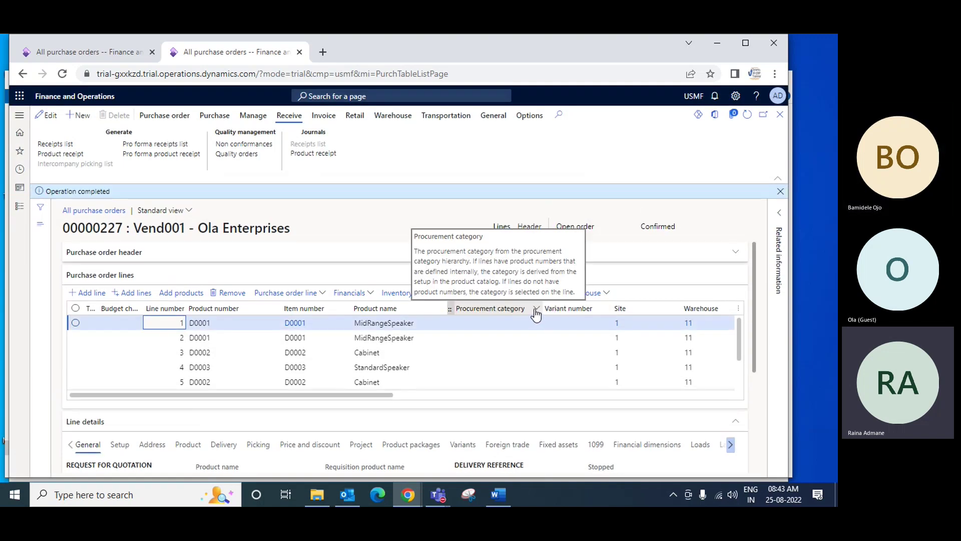
{"action": "left_click", "coordinate": [780, 115]}
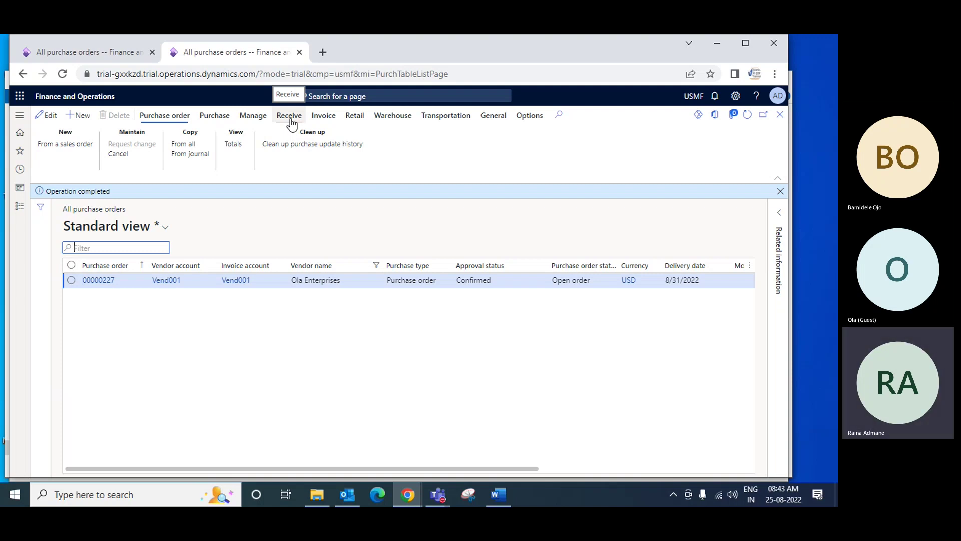
{"action": "left_click", "coordinate": [324, 116]}
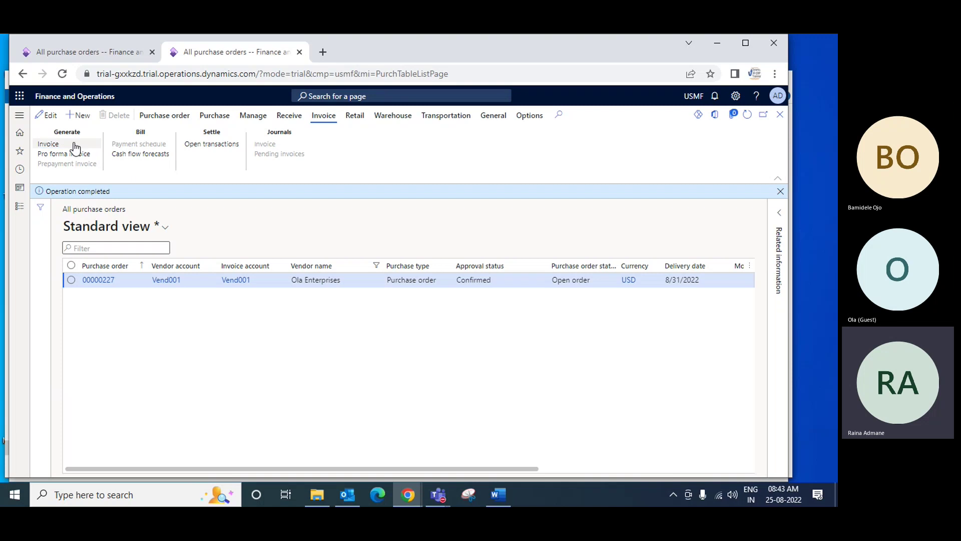
{"action": "left_click", "coordinate": [49, 146]}
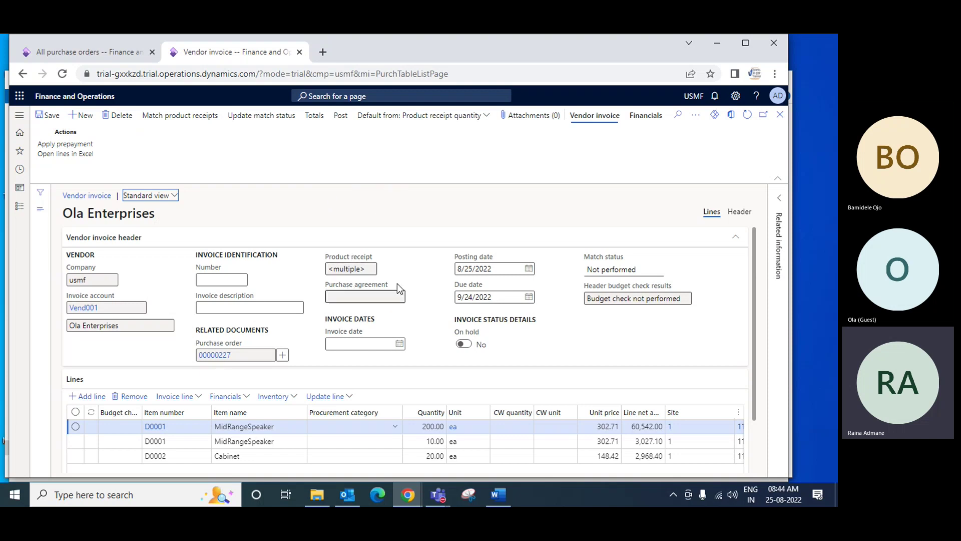
Review the vendor invoice's header and lines, comparing the items, quantities, prices and the product receipt each line refers to.
{"action": "left_click_drag", "start_coordinate": [756, 251], "coordinate": [738, 300]}
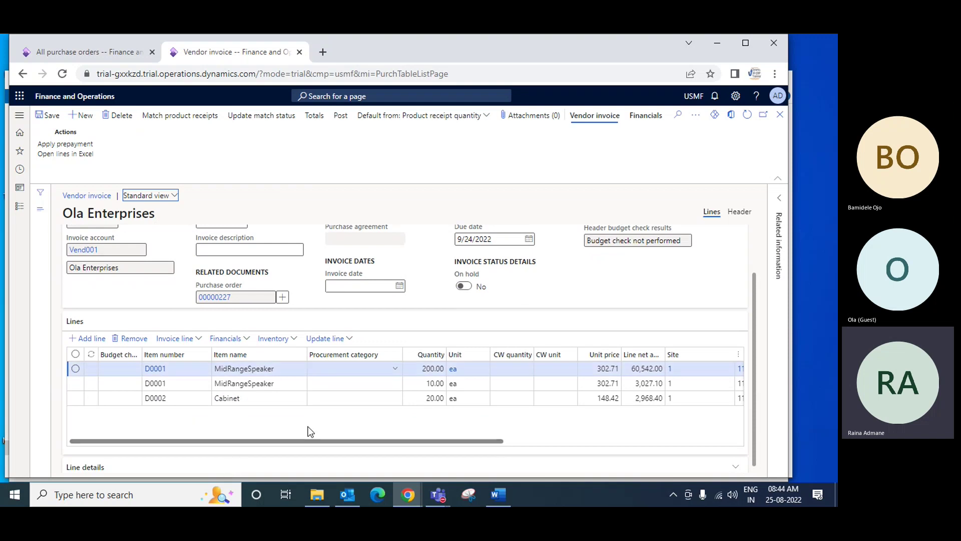
{"action": "scroll", "coordinate": [381, 400], "scroll_direction": "down", "scroll_amount": 1}
{"action": "scroll", "coordinate": [461, 385], "scroll_direction": "up", "scroll_amount": 2}
{"action": "scroll", "coordinate": [460, 380], "scroll_direction": "down", "scroll_amount": 2}
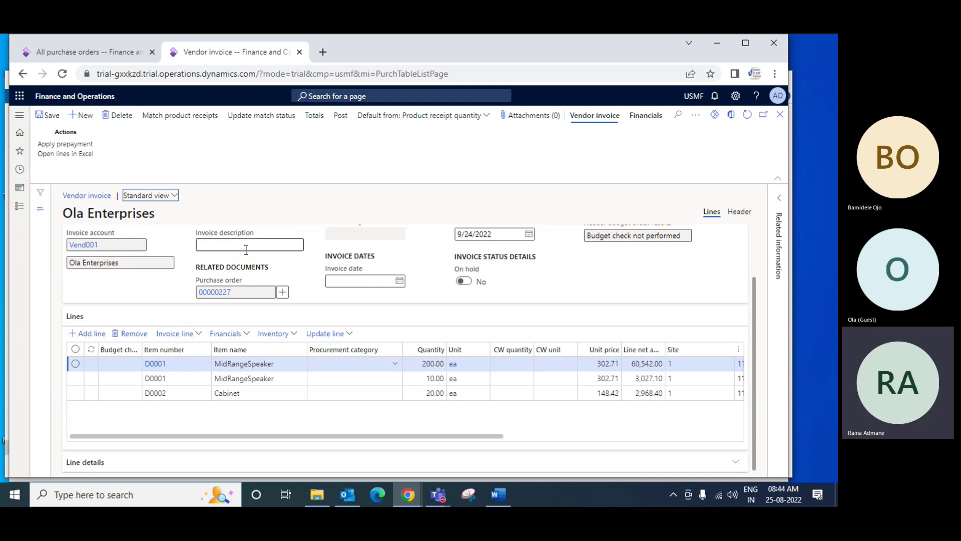
{"action": "scroll", "coordinate": [205, 315], "scroll_direction": "up", "scroll_amount": 2}
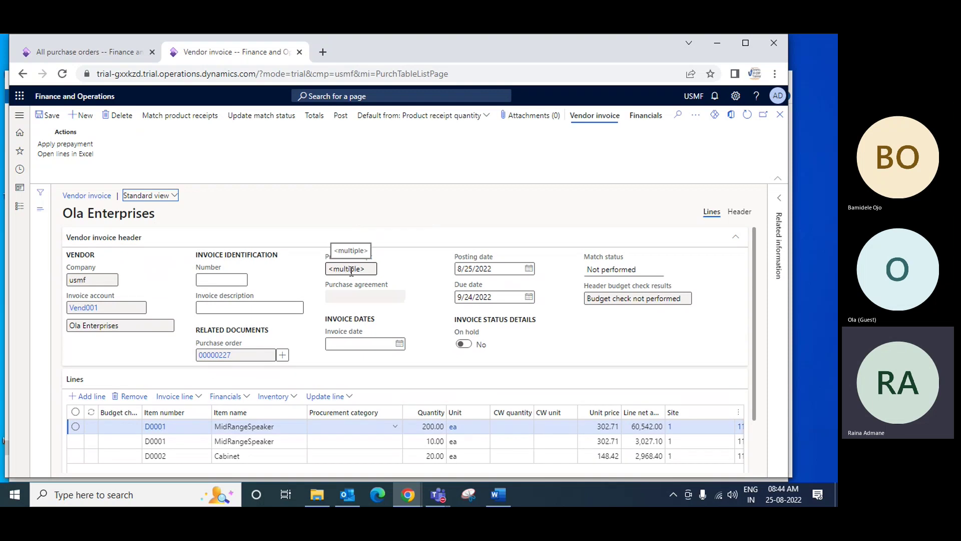
{"action": "scroll", "coordinate": [420, 442], "scroll_direction": "down", "scroll_amount": 1}
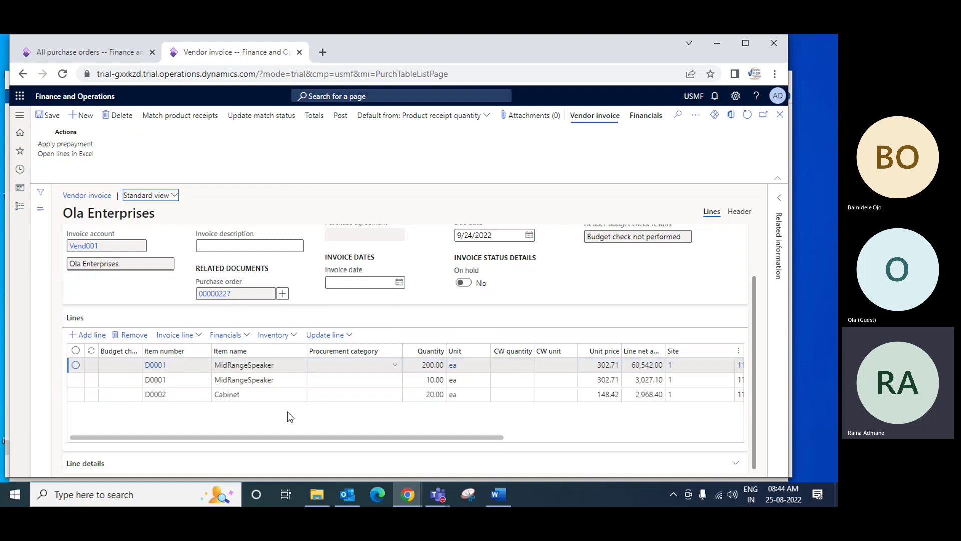
{"action": "left_click", "coordinate": [266, 365]}
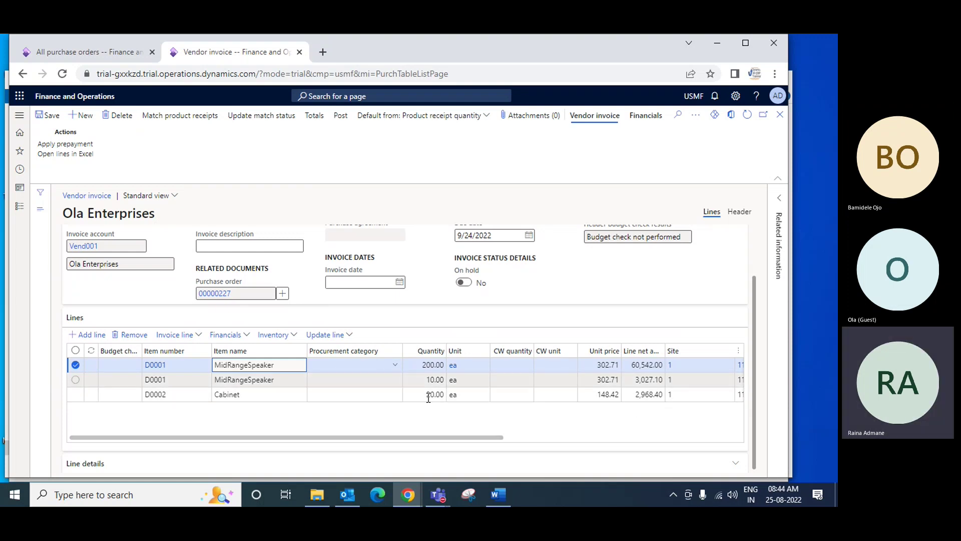
{"action": "left_click_drag", "start_coordinate": [437, 438], "coordinate": [710, 439]}
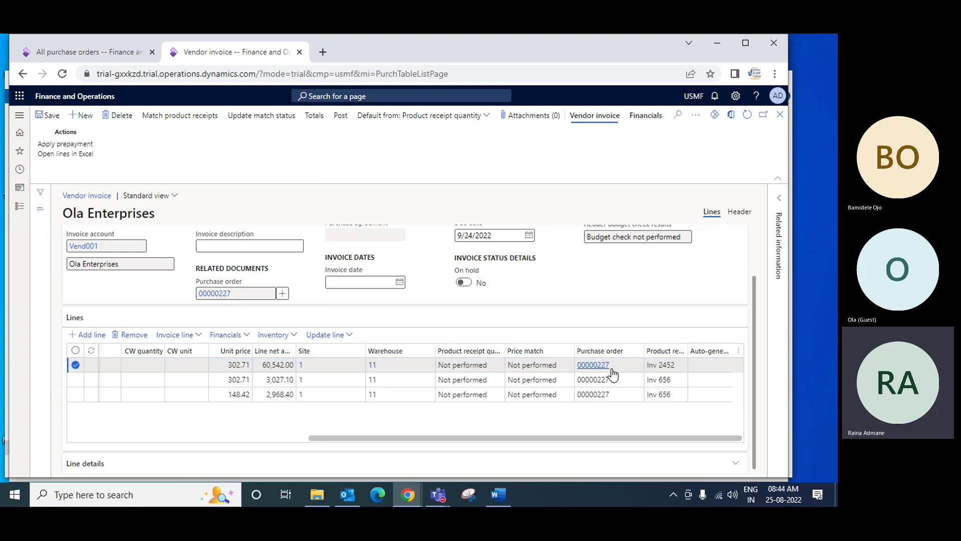
{"action": "left_click", "coordinate": [675, 367]}
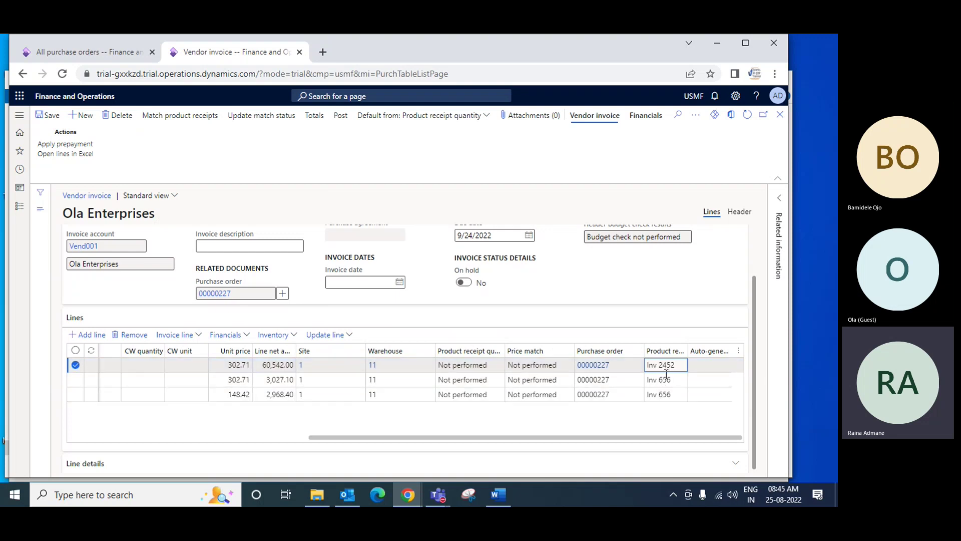
{"action": "left_click_drag", "start_coordinate": [499, 437], "coordinate": [147, 440]}
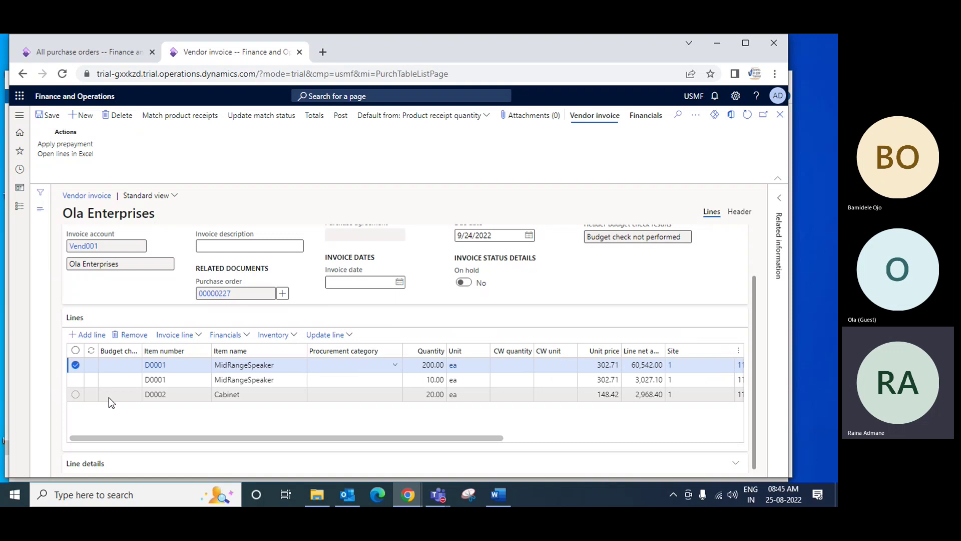
Select only the D0002 Cabinet line among the vendor invoice lines.
{"action": "left_click", "coordinate": [76, 379]}
{"action": "left_click", "coordinate": [75, 395]}
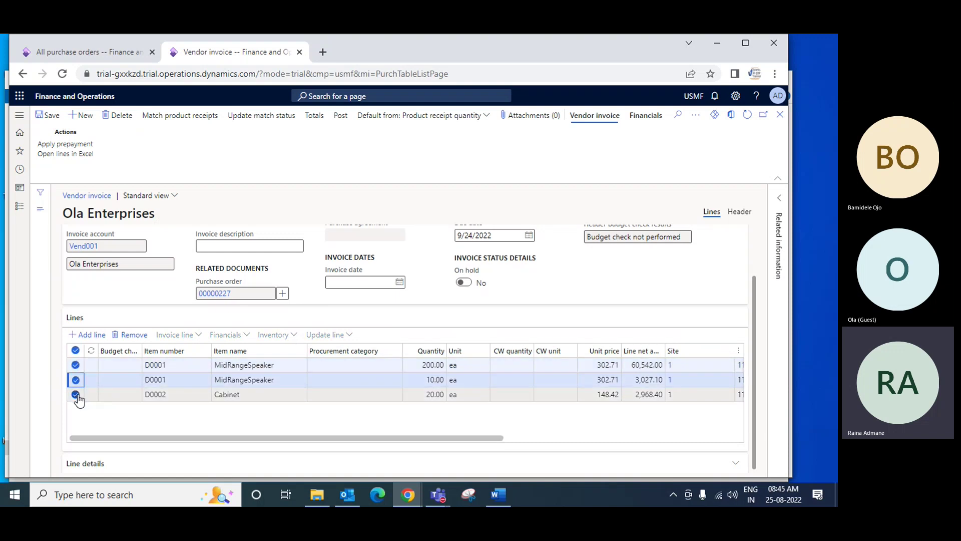
{"action": "left_click", "coordinate": [75, 395]}
{"action": "left_click", "coordinate": [75, 379]}
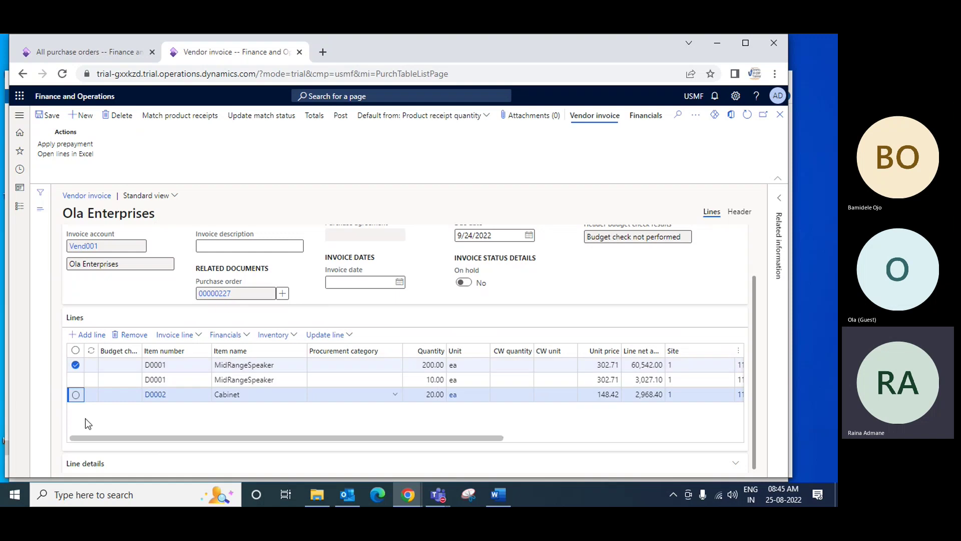
{"action": "left_click", "coordinate": [76, 364]}
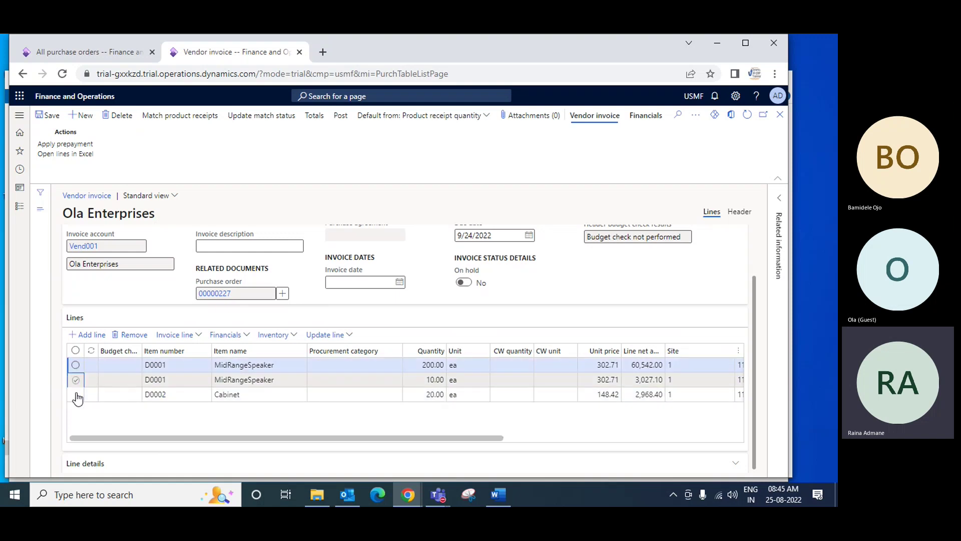
{"action": "left_click", "coordinate": [76, 395]}
{"action": "left_click", "coordinate": [133, 336]}
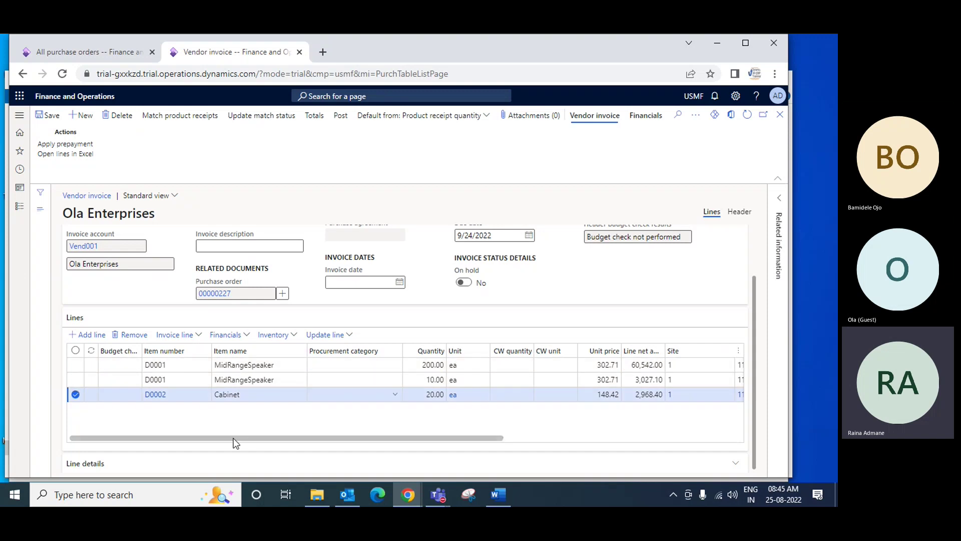
Remove the D0001 MidRangeSpeaker line with quantity 10 and the D0002 Cabinet line from the vendor invoice.
{"action": "left_click_drag", "start_coordinate": [246, 438], "coordinate": [377, 440]}
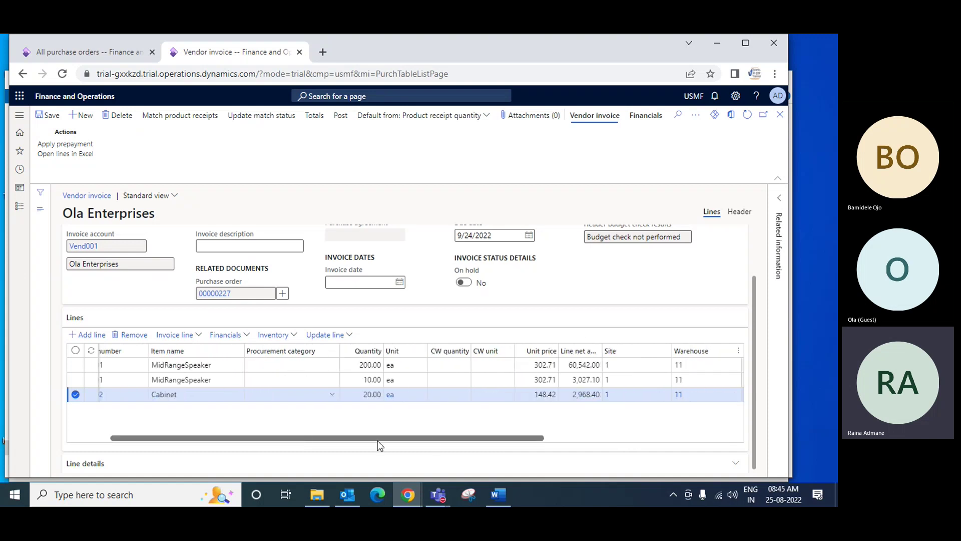
{"action": "left_click", "coordinate": [77, 382]}
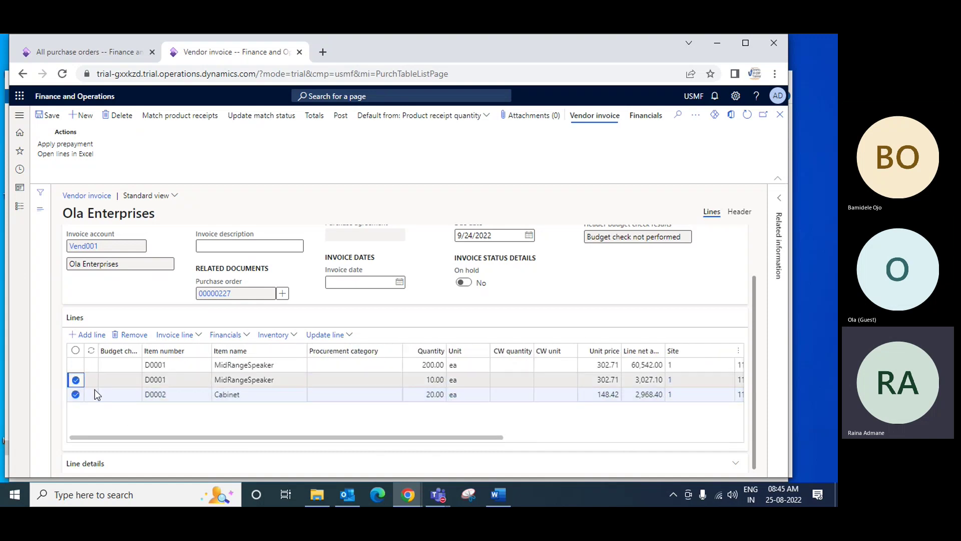
{"action": "left_click", "coordinate": [134, 335]}
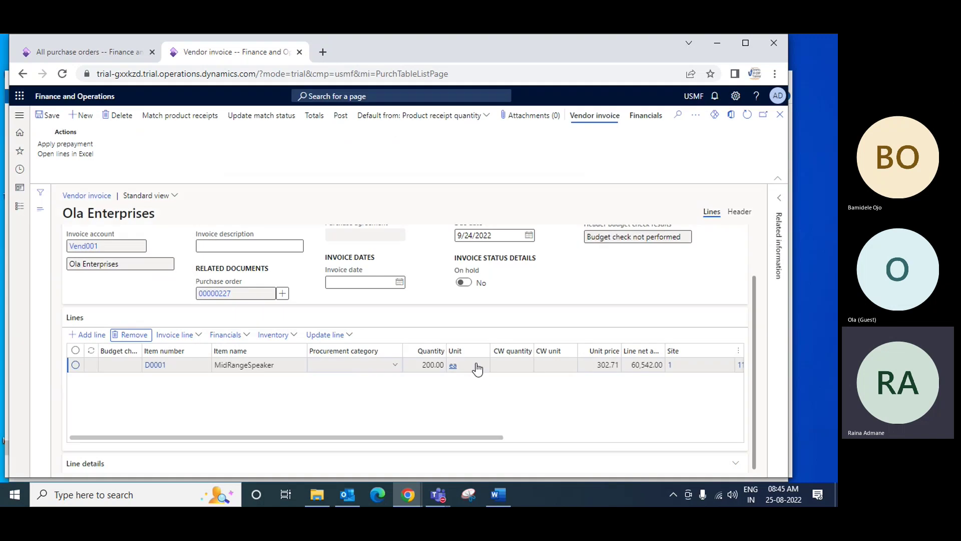
Check the product receipt of the remaining MidRangeSpeaker line and set the invoice date to 8/25/2022.
{"action": "left_click_drag", "start_coordinate": [406, 437], "coordinate": [670, 436]}
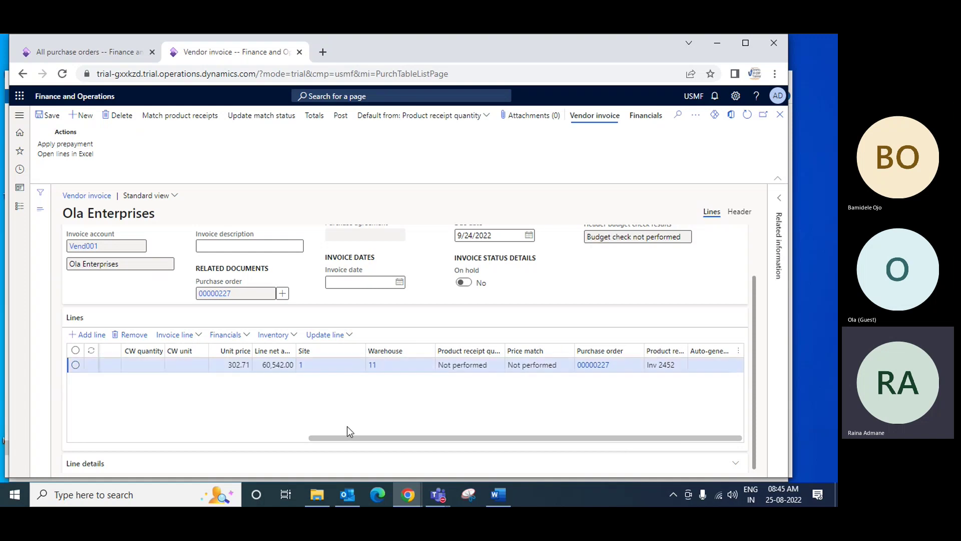
{"action": "scroll", "coordinate": [346, 429], "scroll_direction": "up", "scroll_amount": 2}
{"action": "left_click", "coordinate": [399, 345]}
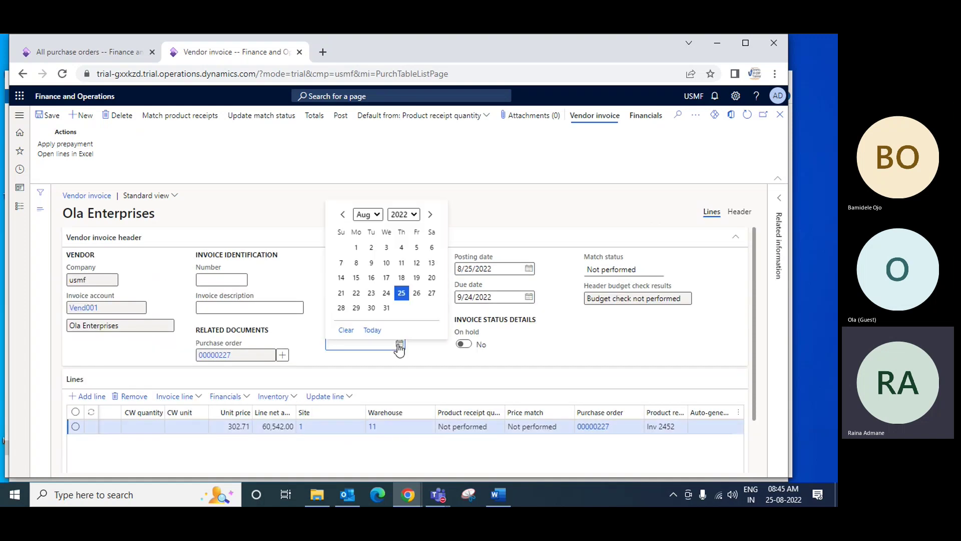
{"action": "left_click", "coordinate": [403, 292]}
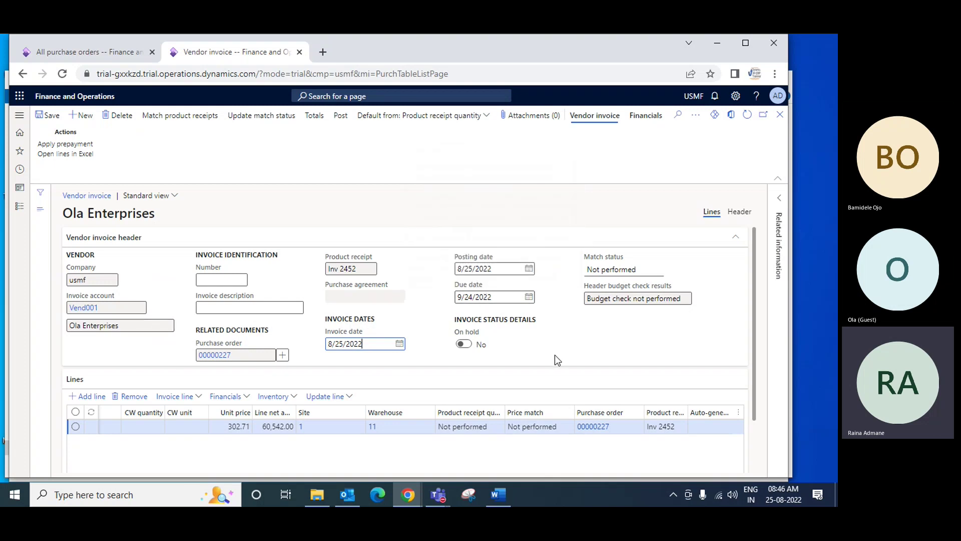
Review the MidRangeSpeaker invoice line's details, including its quantity, price, validations, sales tax and delivery address setup.
{"action": "scroll", "coordinate": [555, 358], "scroll_direction": "down", "scroll_amount": 1}
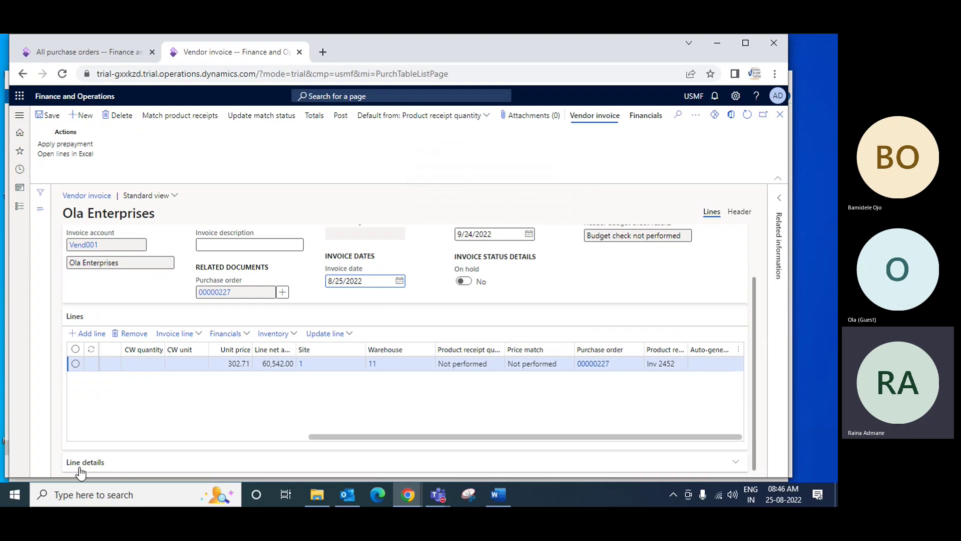
{"action": "left_click", "coordinate": [118, 449]}
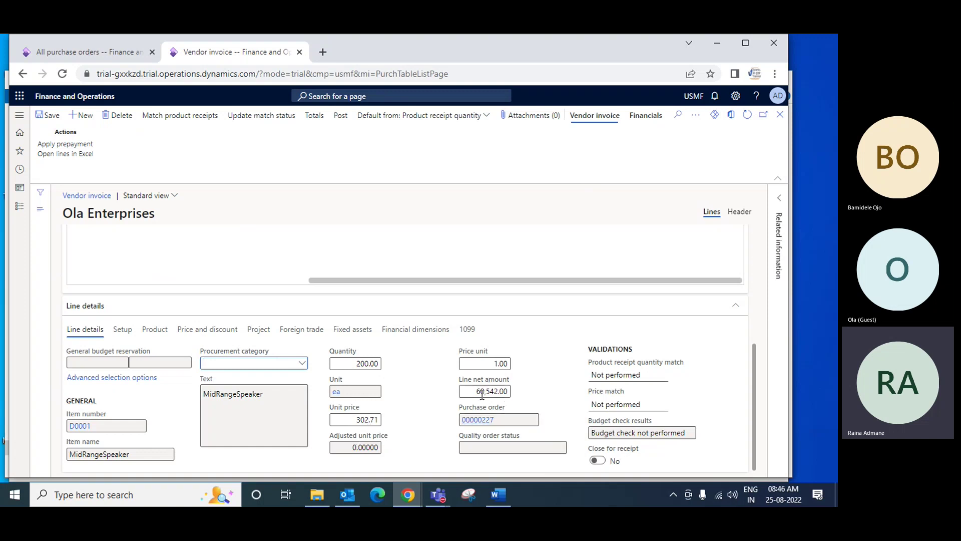
{"action": "left_click", "coordinate": [123, 330]}
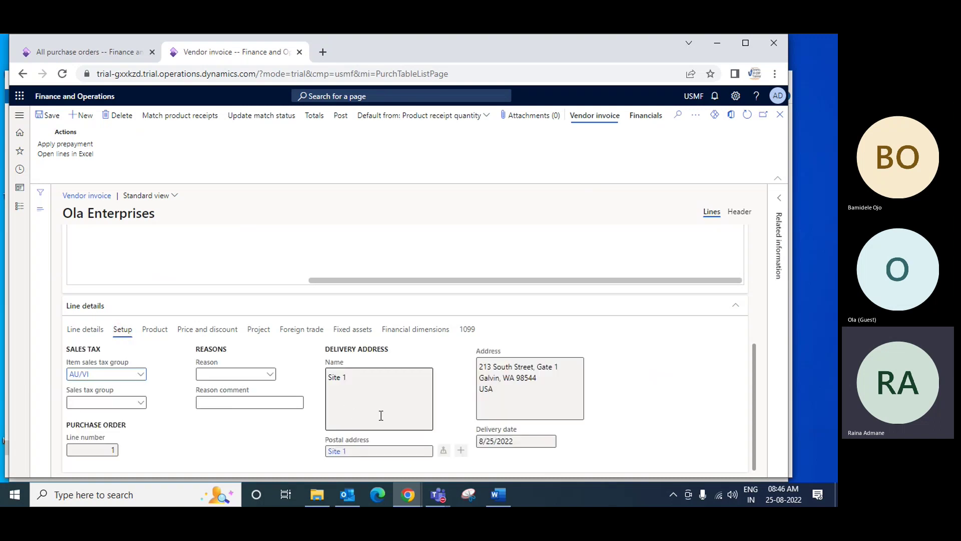
{"action": "left_click", "coordinate": [94, 333]}
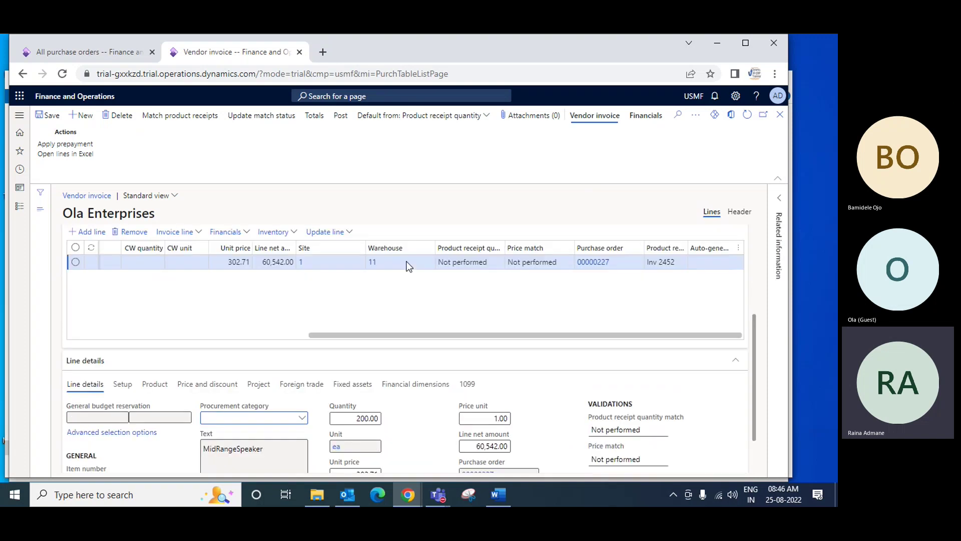
{"action": "scroll", "coordinate": [410, 267], "scroll_direction": "up", "scroll_amount": 3}
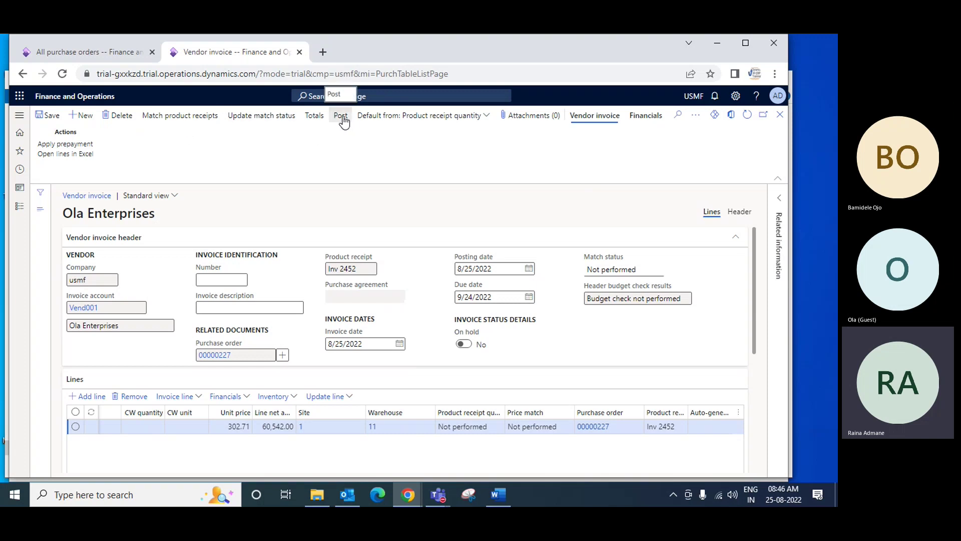
Attach the image d365training Logo_small to the Ola Enterprises vendor invoice and return to the invoice.
{"action": "left_click", "coordinate": [533, 116]}
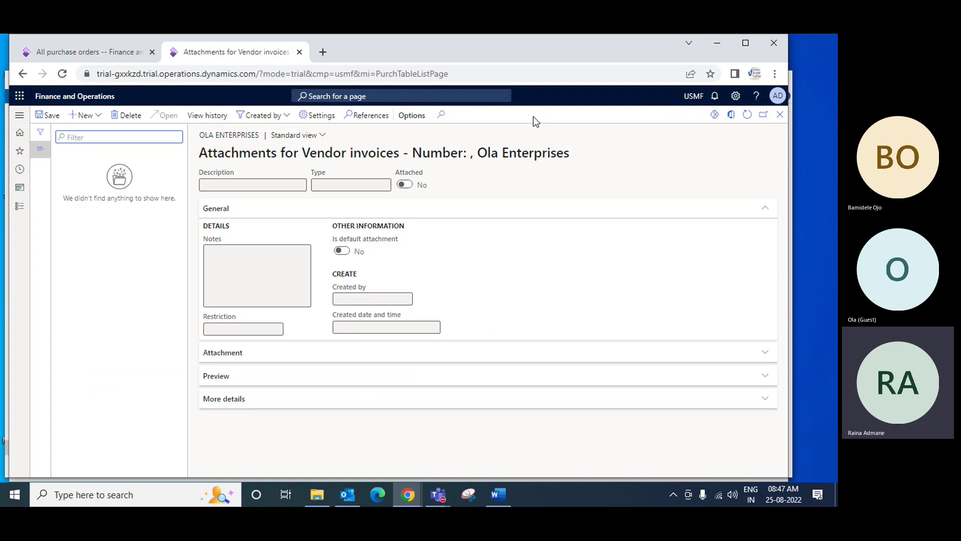
{"action": "left_click", "coordinate": [87, 117]}
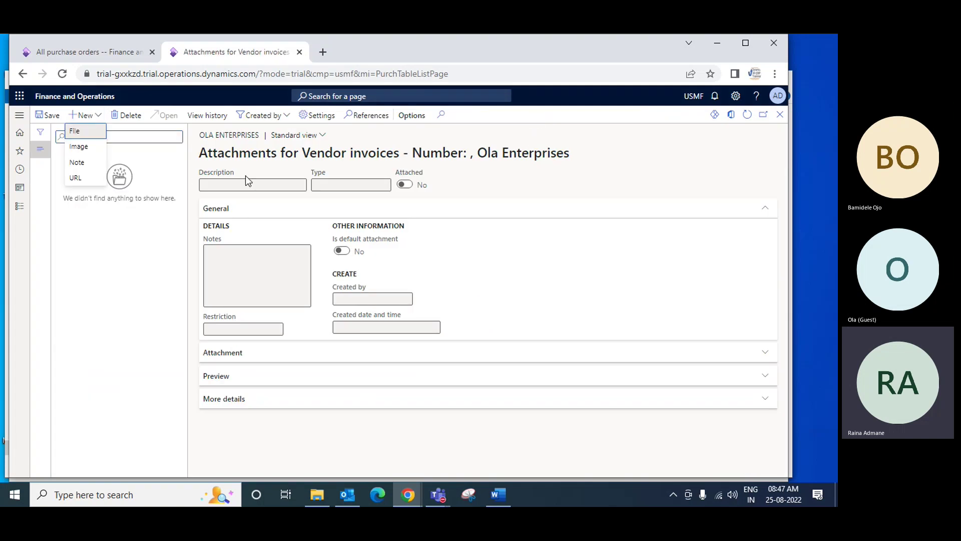
{"action": "left_click", "coordinate": [79, 147]}
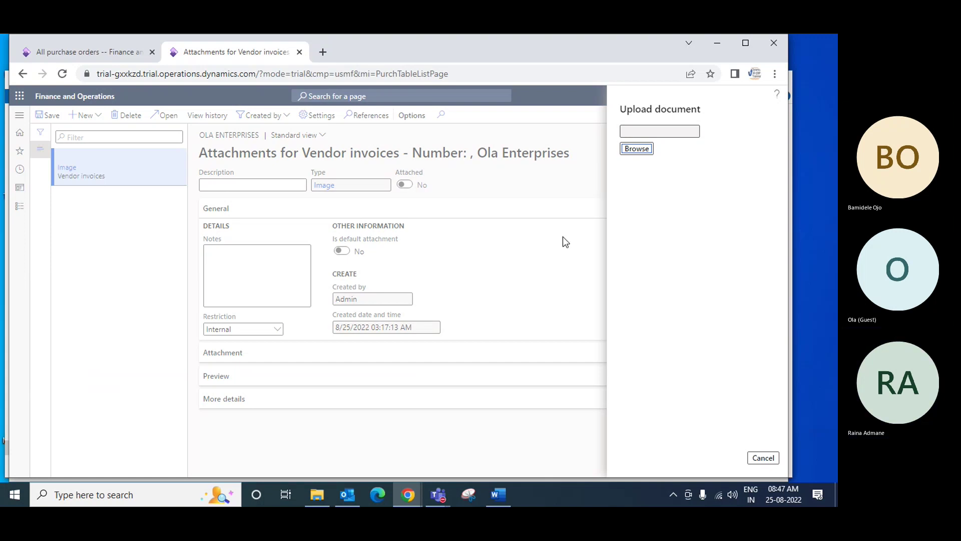
{"action": "left_click", "coordinate": [646, 151]}
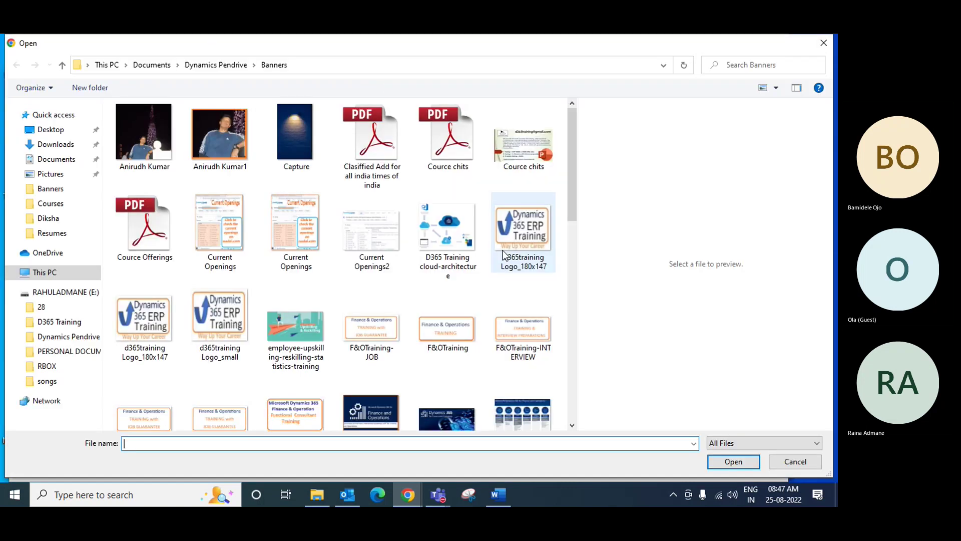
{"action": "left_click", "coordinate": [235, 325]}
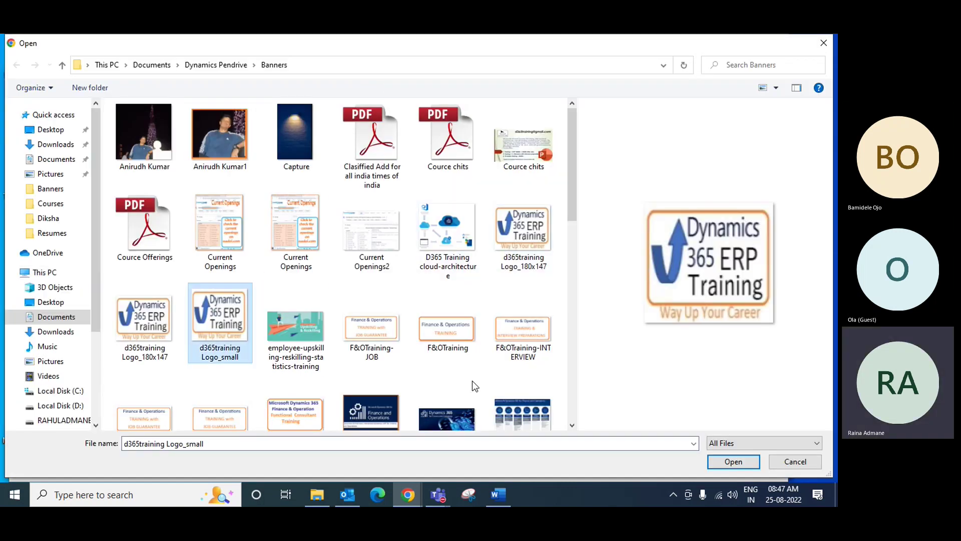
{"action": "left_click", "coordinate": [733, 459]}
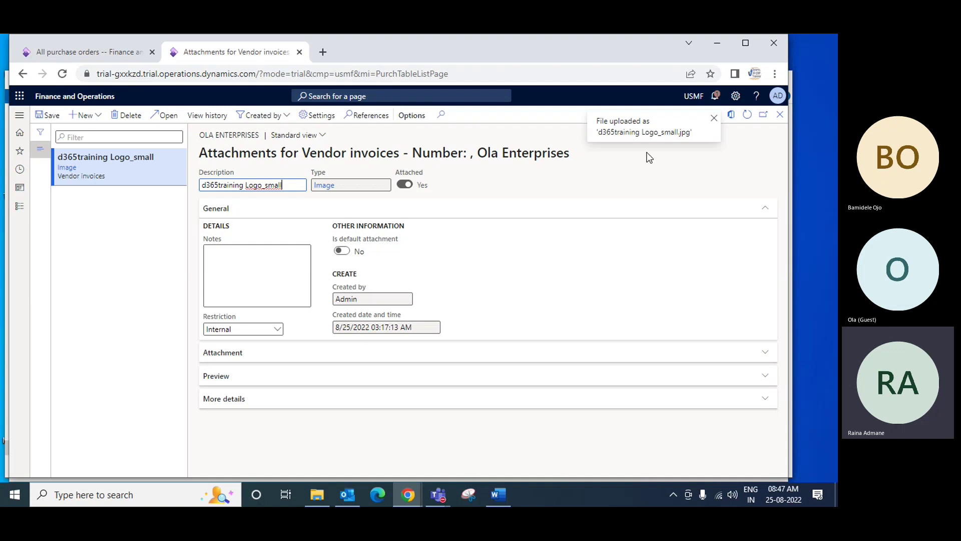
{"action": "left_click", "coordinate": [711, 115]}
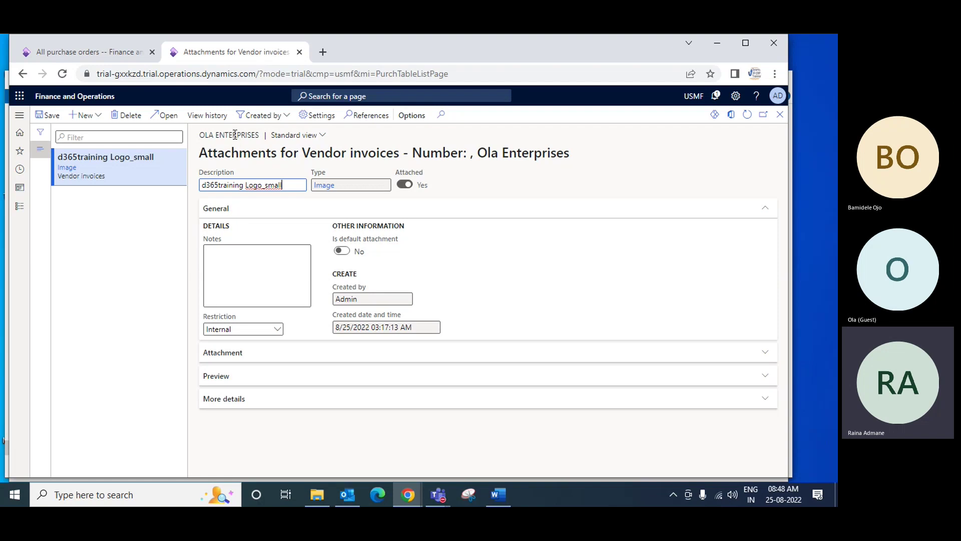
{"action": "left_click", "coordinate": [781, 115]}
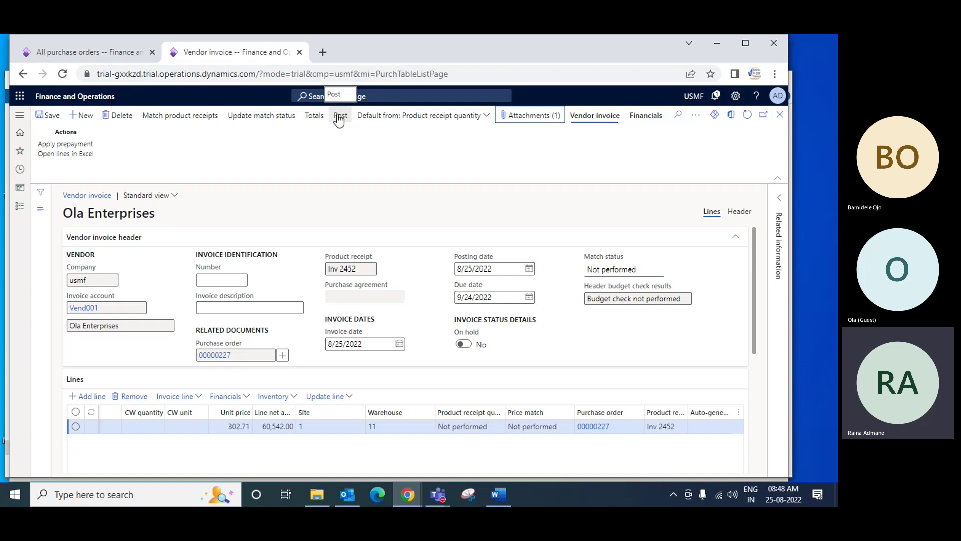
Review the vendor invoice's totals and try to post the invoice.
{"action": "left_click", "coordinate": [317, 116]}
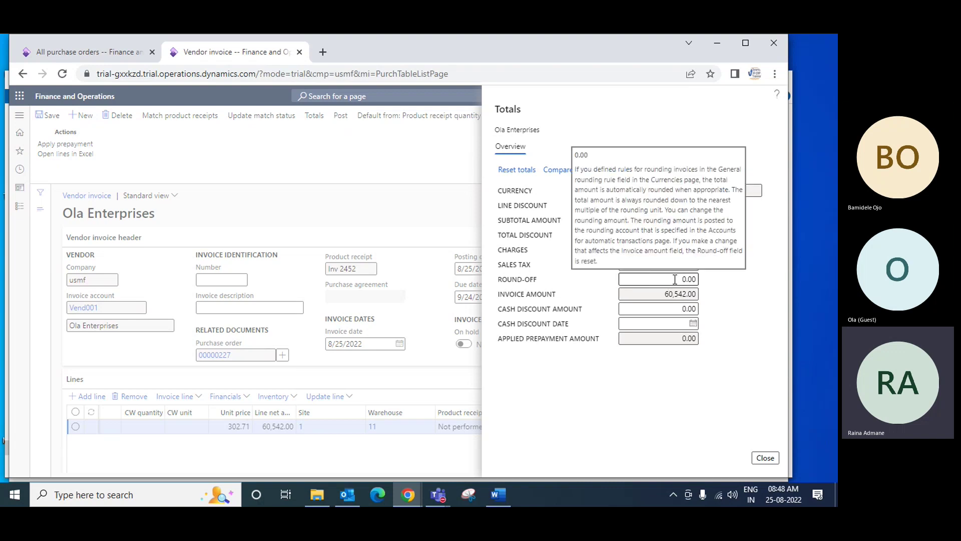
{"action": "left_click", "coordinate": [765, 458]}
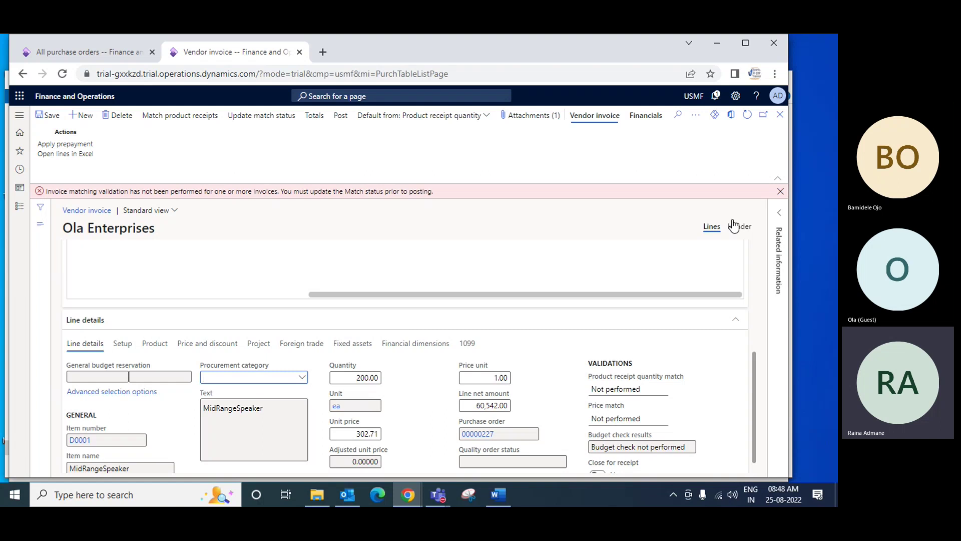
{"action": "left_click", "coordinate": [780, 191]}
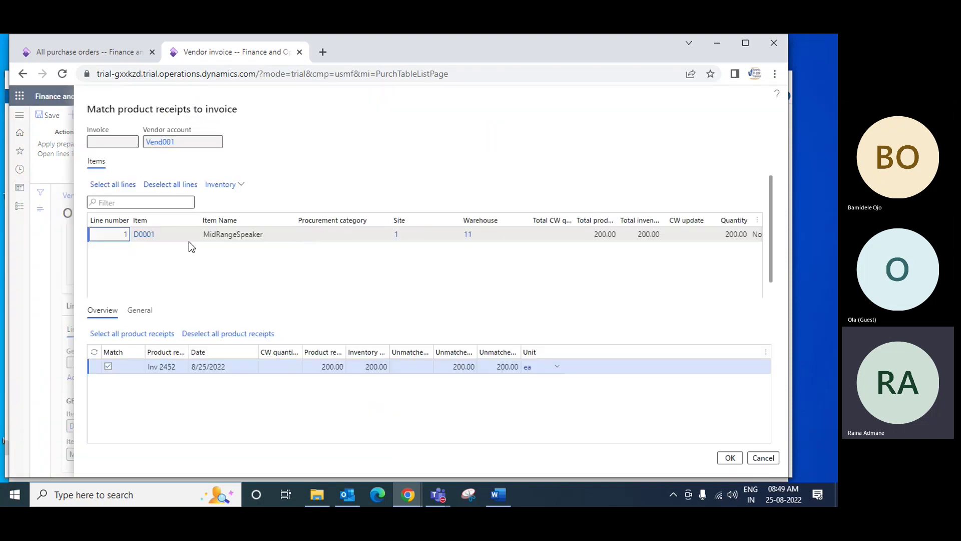
Widen the inventory and unmatched quantity columns in the product receipt matching, and accept the match of the MidRangeSpeaker line to receipt Inv 2452.
{"action": "left_click", "coordinate": [411, 370]}
{"action": "double_click", "coordinate": [433, 351]}
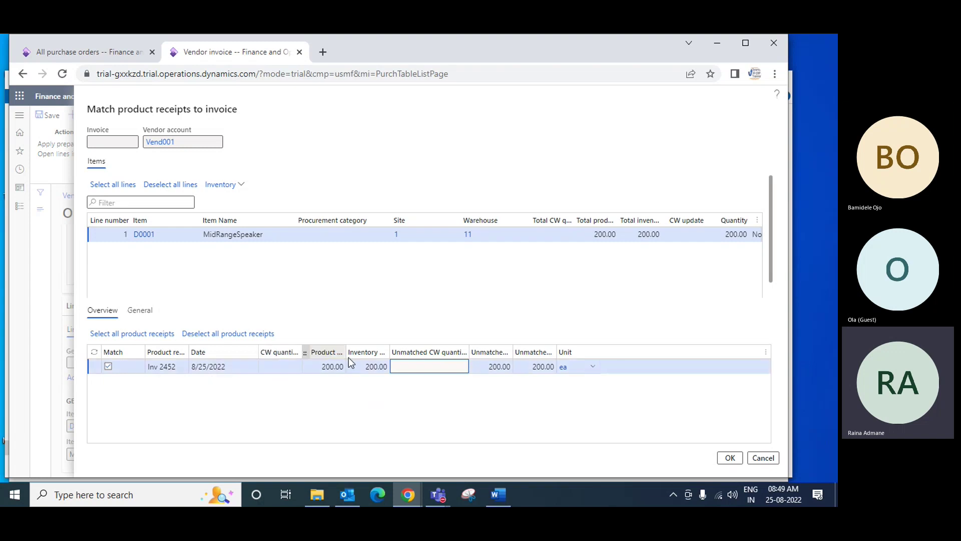
{"action": "left_click", "coordinate": [373, 366]}
{"action": "left_click_drag", "start_coordinate": [389, 353], "coordinate": [406, 352]}
{"action": "left_click_drag", "start_coordinate": [536, 351], "coordinate": [576, 351]}
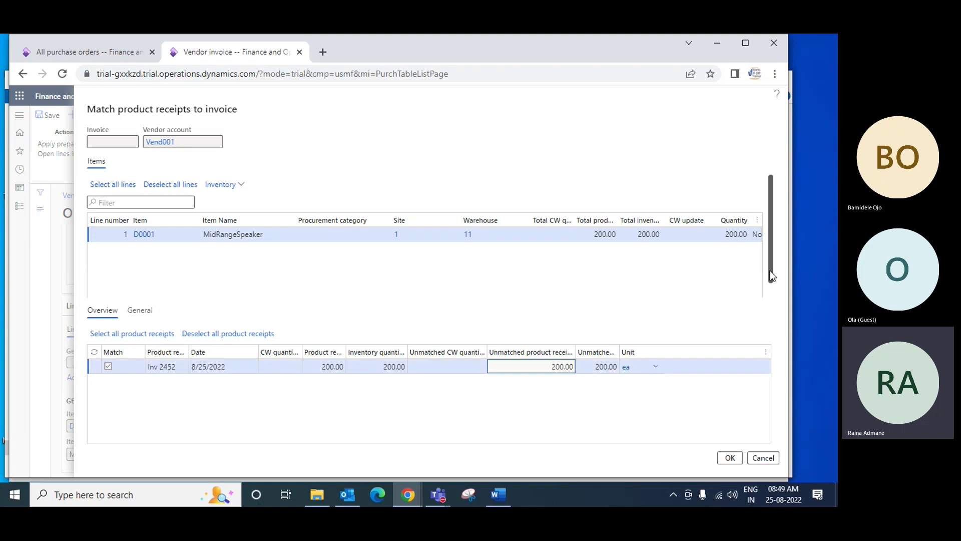
{"action": "scroll", "coordinate": [770, 271], "scroll_direction": "down", "scroll_amount": 1}
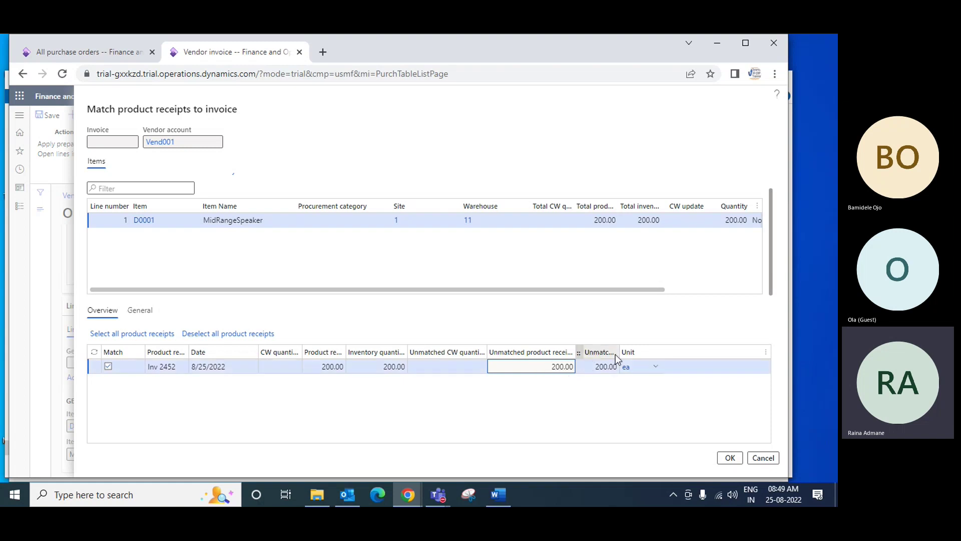
{"action": "left_click_drag", "start_coordinate": [620, 352], "coordinate": [666, 352]}
{"action": "left_click", "coordinate": [609, 368]}
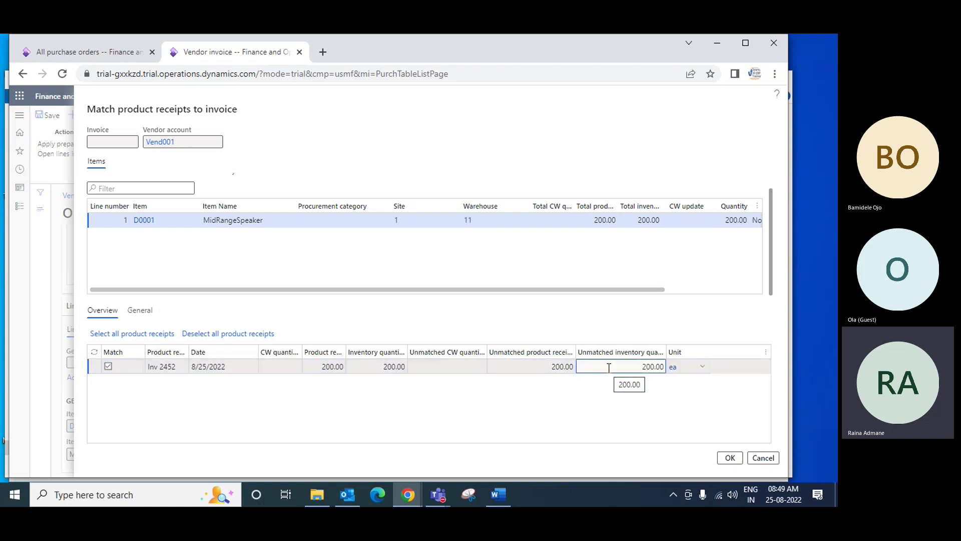
{"action": "left_click", "coordinate": [731, 458]}
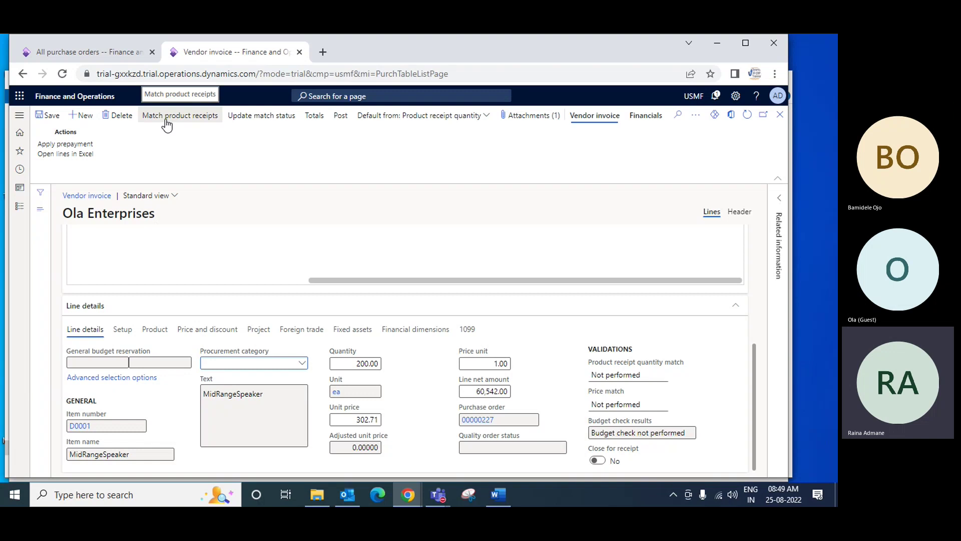
Reopen the product receipt matching for the invoice and review the unmatched quantity and general details of receipt Inv 2452.
{"action": "left_click", "coordinate": [269, 122]}
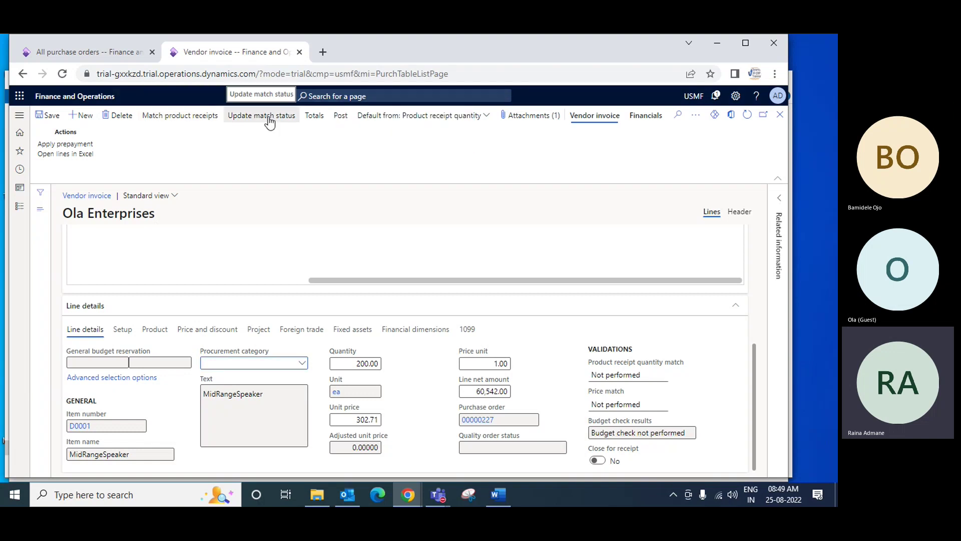
{"action": "left_click", "coordinate": [180, 120]}
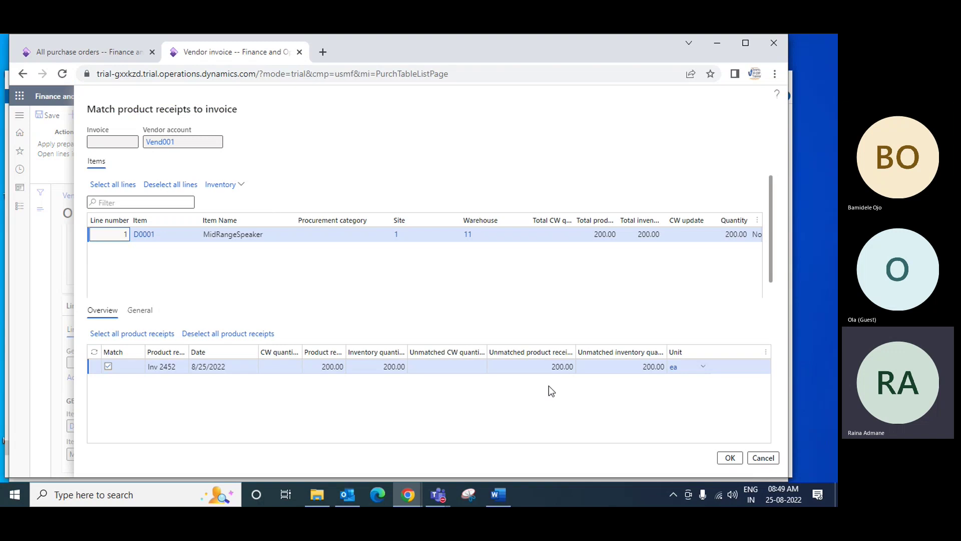
{"action": "left_click", "coordinate": [548, 366]}
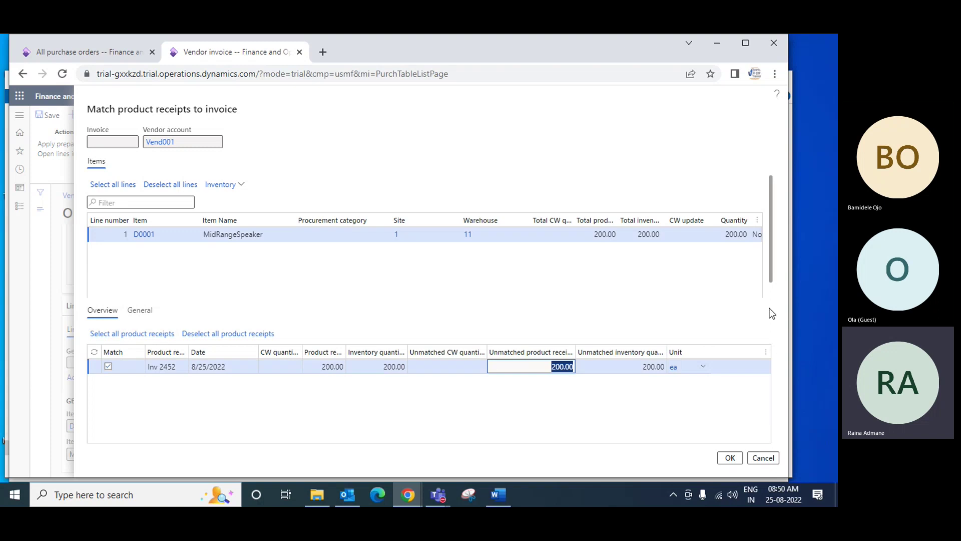
{"action": "scroll", "coordinate": [770, 270], "scroll_direction": "down", "scroll_amount": 1}
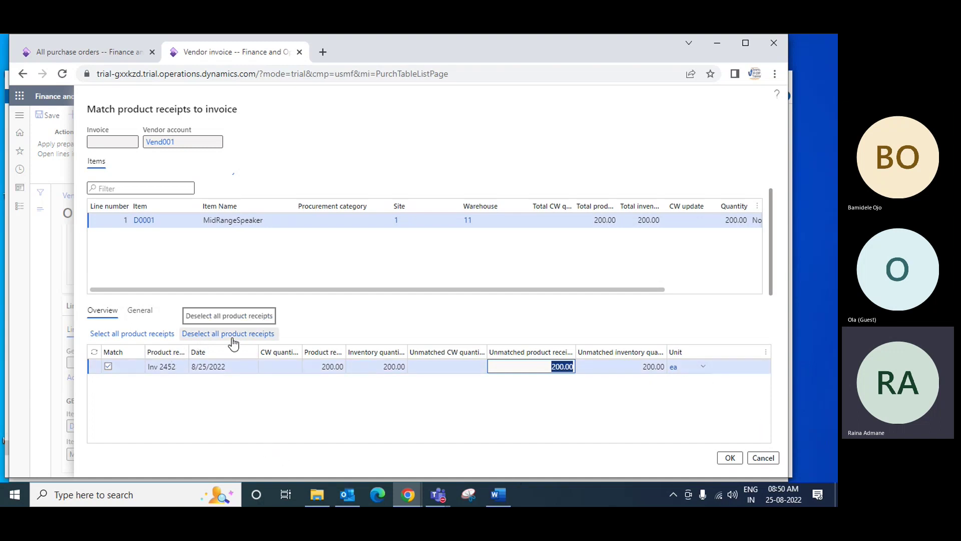
{"action": "left_click", "coordinate": [140, 310]}
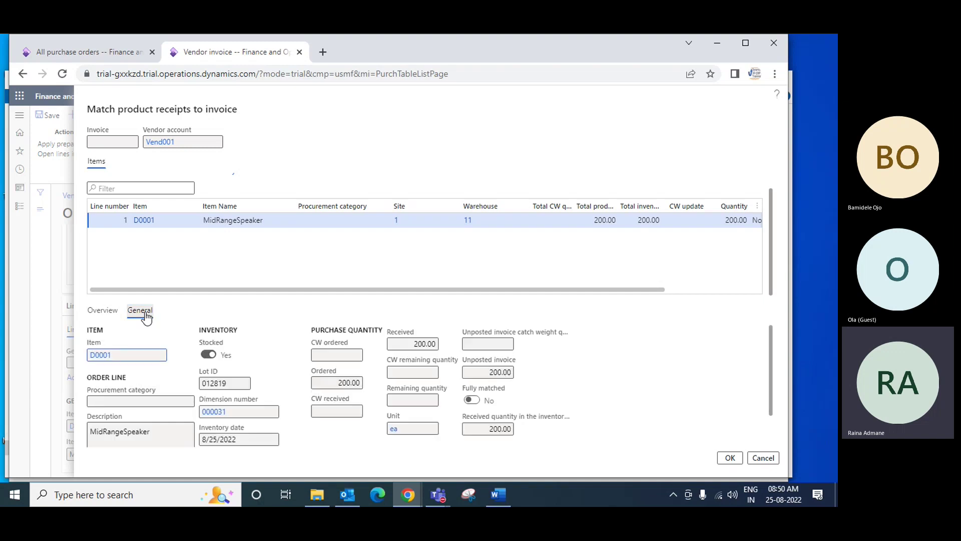
{"action": "left_click", "coordinate": [114, 310]}
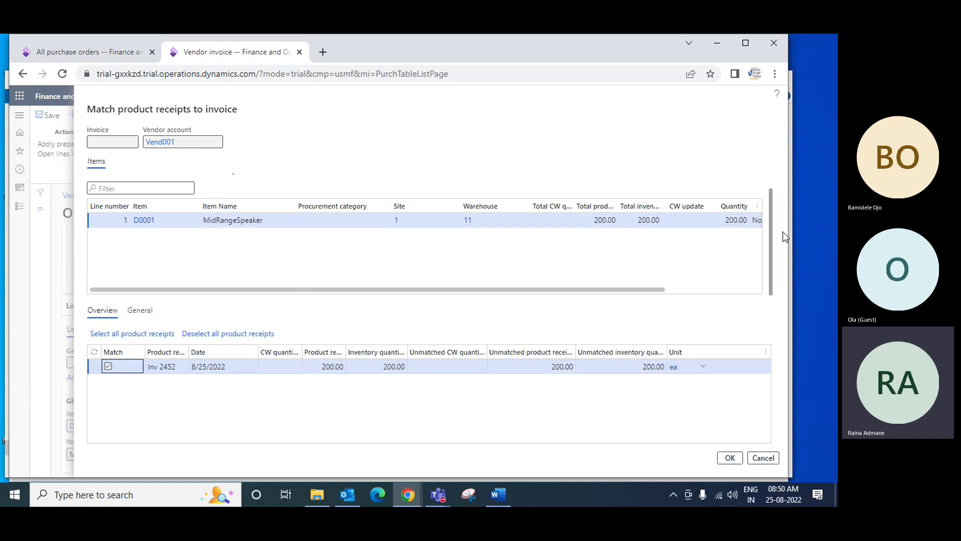
Compare the MidRangeSpeaker line's quantity and net amount with the unmatched quantity of receipt Inv 2452, and accept the match.
{"action": "left_click_drag", "start_coordinate": [768, 219], "coordinate": [745, 406]}
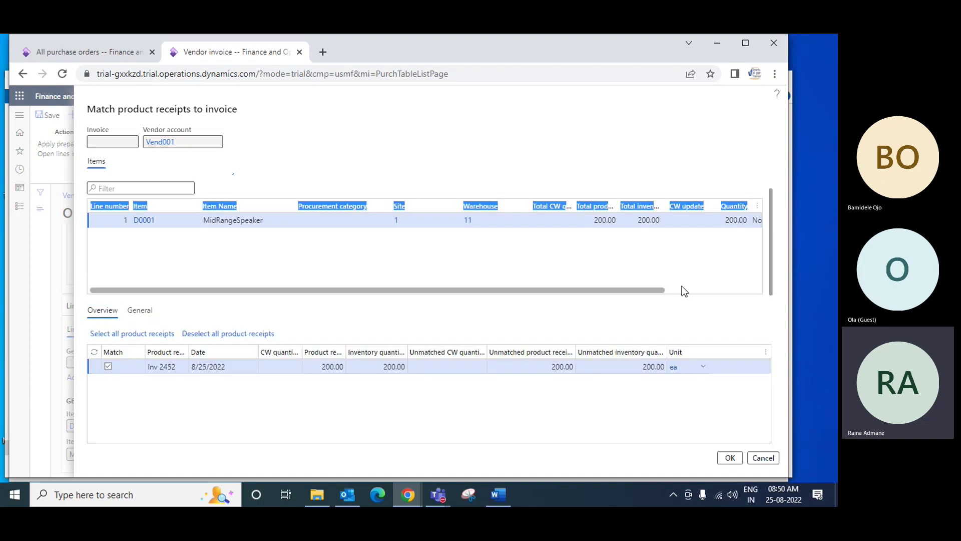
{"action": "left_click", "coordinate": [539, 222]}
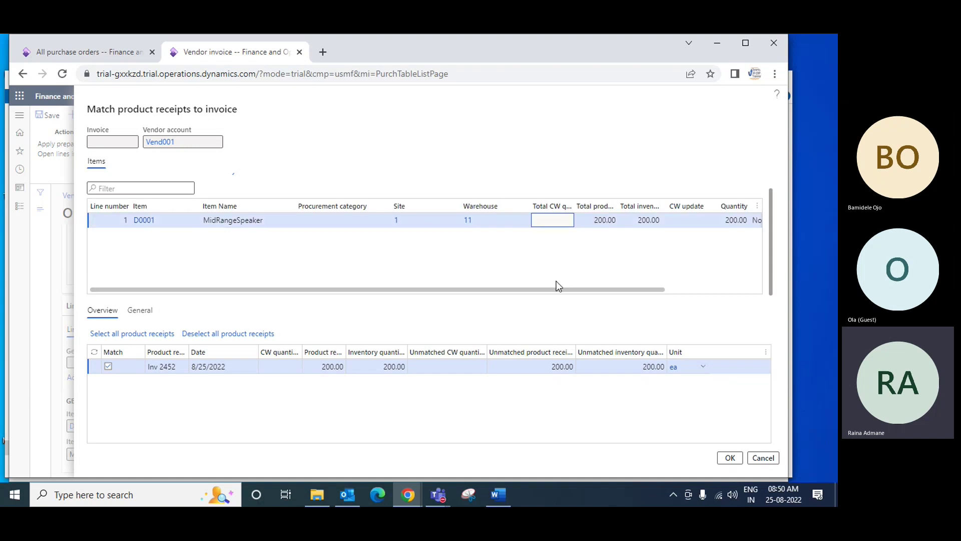
{"action": "left_click_drag", "start_coordinate": [559, 289], "coordinate": [681, 289]}
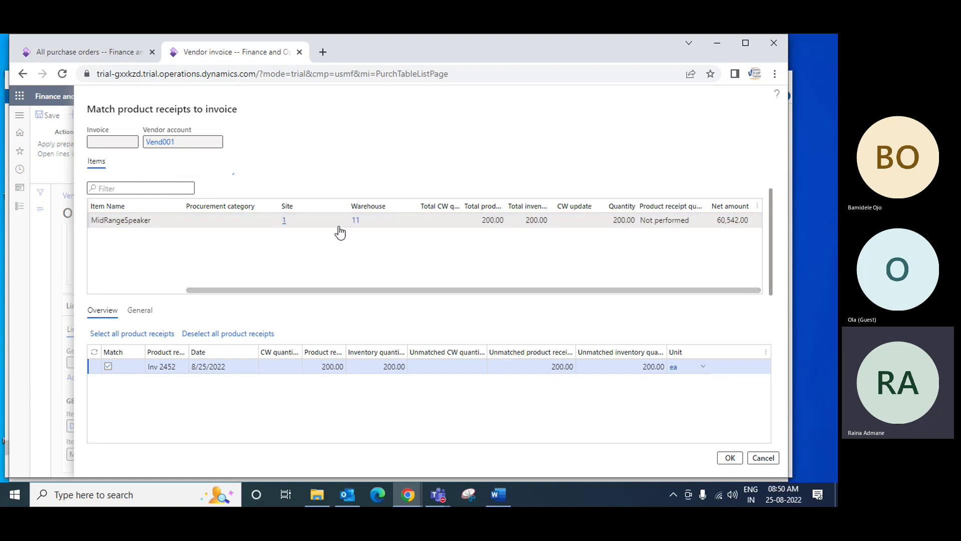
{"action": "left_click", "coordinate": [450, 220]}
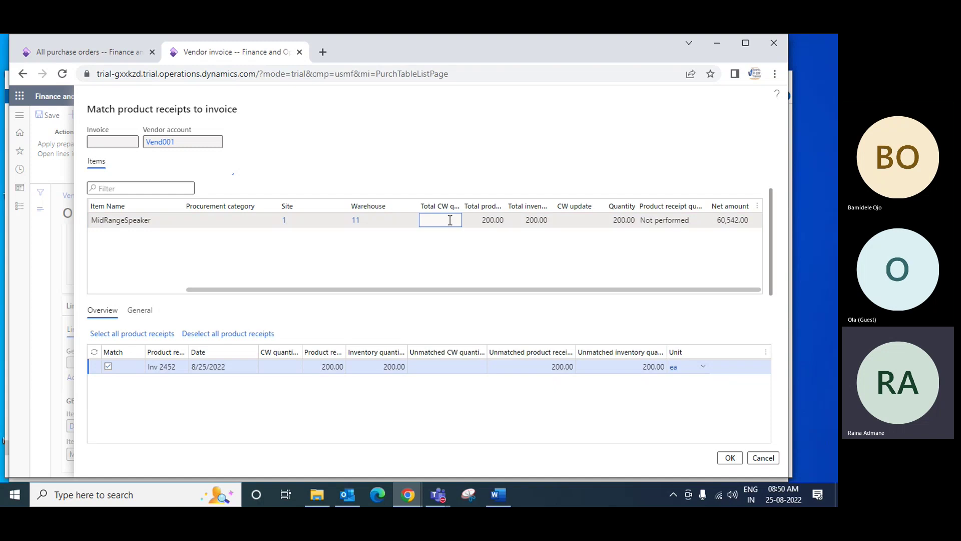
{"action": "left_click", "coordinate": [577, 221]}
{"action": "left_click", "coordinate": [625, 221]}
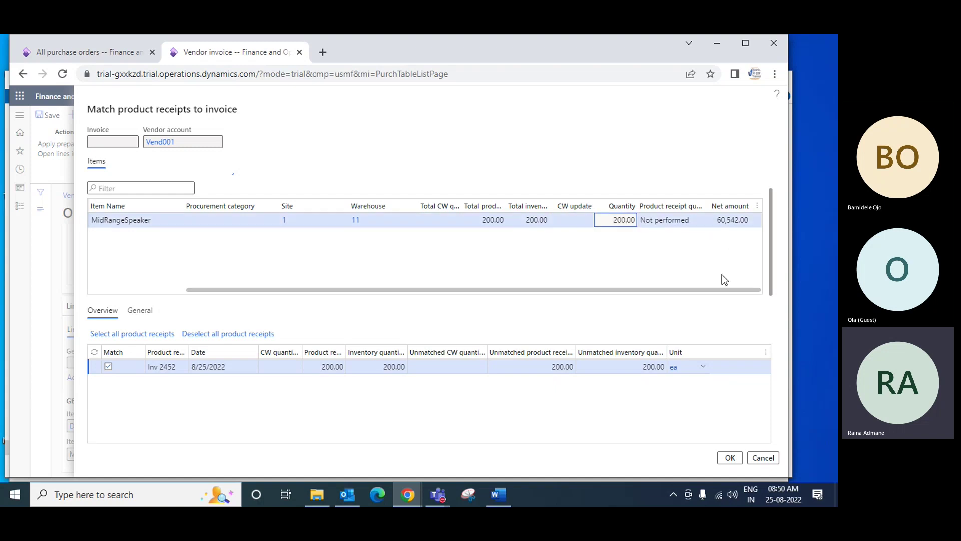
{"action": "left_click", "coordinate": [537, 367]}
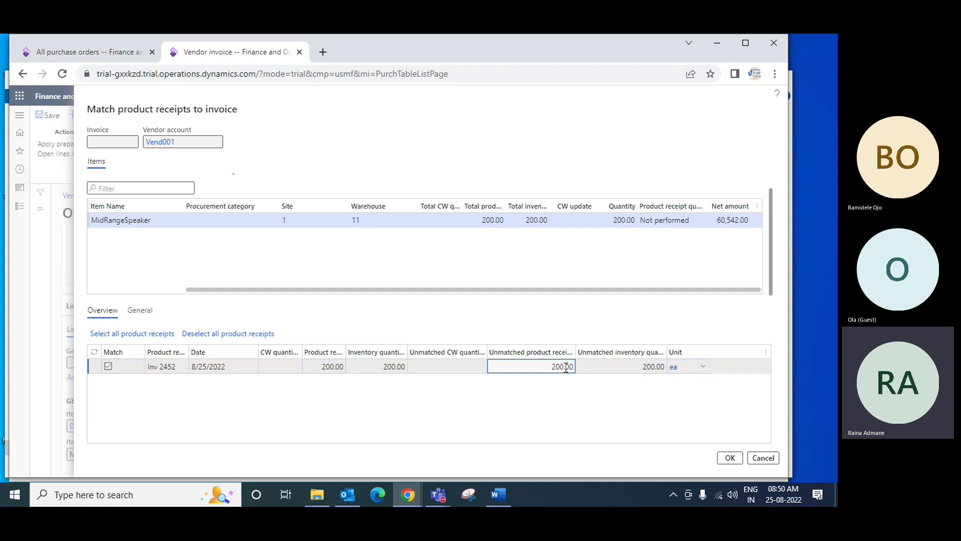
{"action": "left_click", "coordinate": [730, 458]}
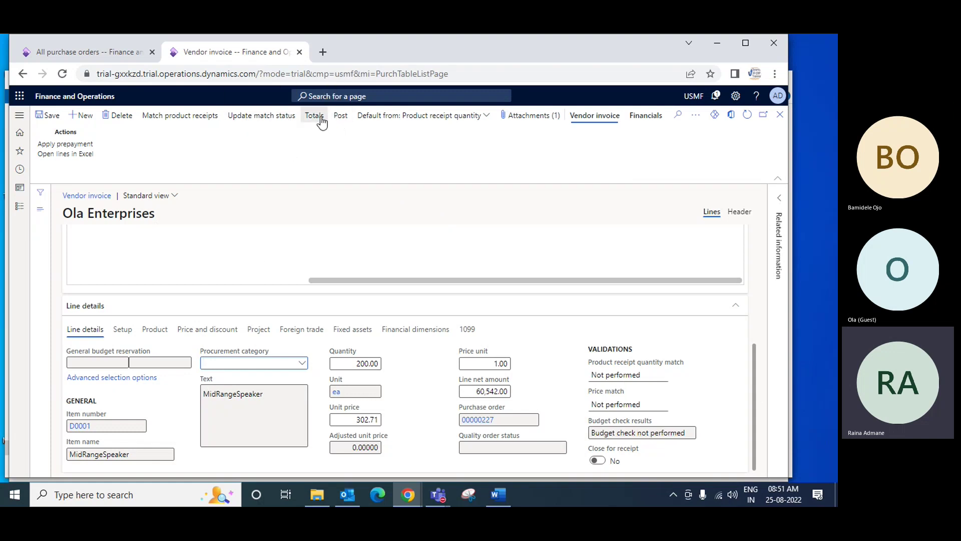
Set the invoice number in the vendor invoice header to Inv 2452 and post the invoice.
{"action": "left_click", "coordinate": [339, 117]}
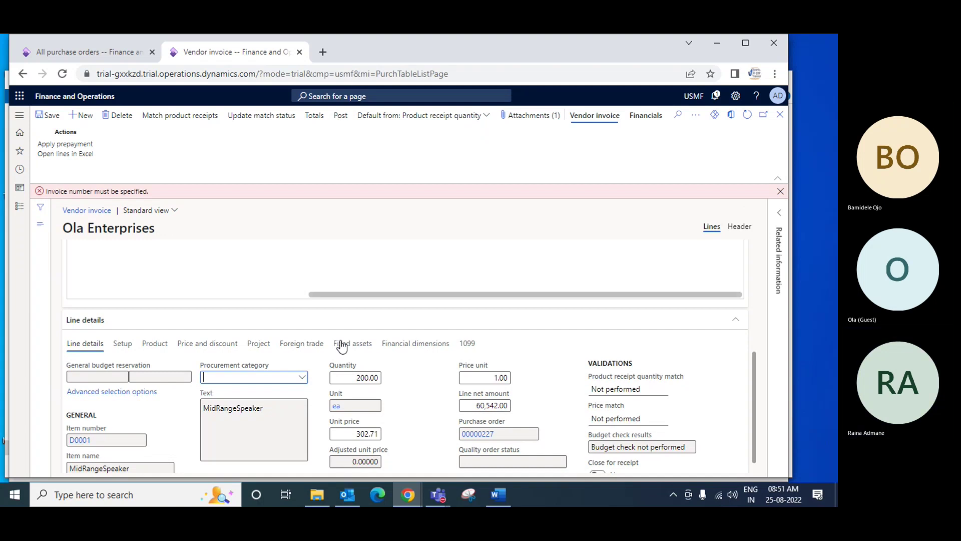
{"action": "scroll", "coordinate": [271, 360], "scroll_direction": "down", "scroll_amount": 1}
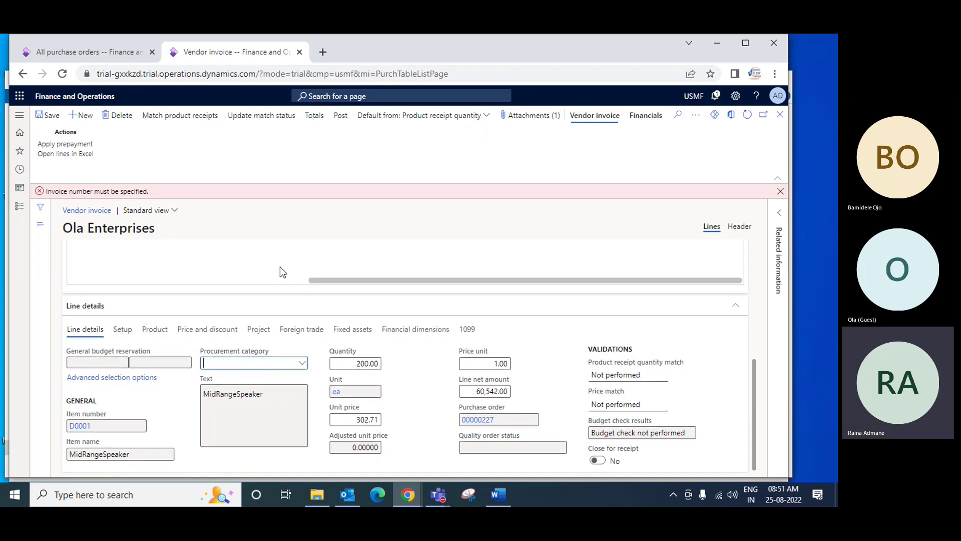
{"action": "scroll", "coordinate": [278, 270], "scroll_direction": "up", "scroll_amount": 5}
{"action": "scroll", "coordinate": [426, 311], "scroll_direction": "up", "scroll_amount": 2}
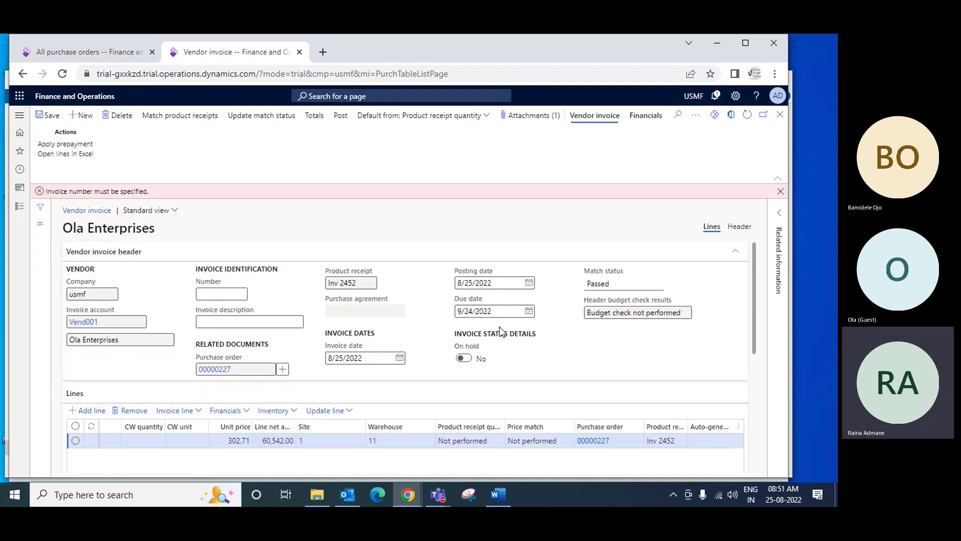
{"action": "left_click", "coordinate": [227, 294]}
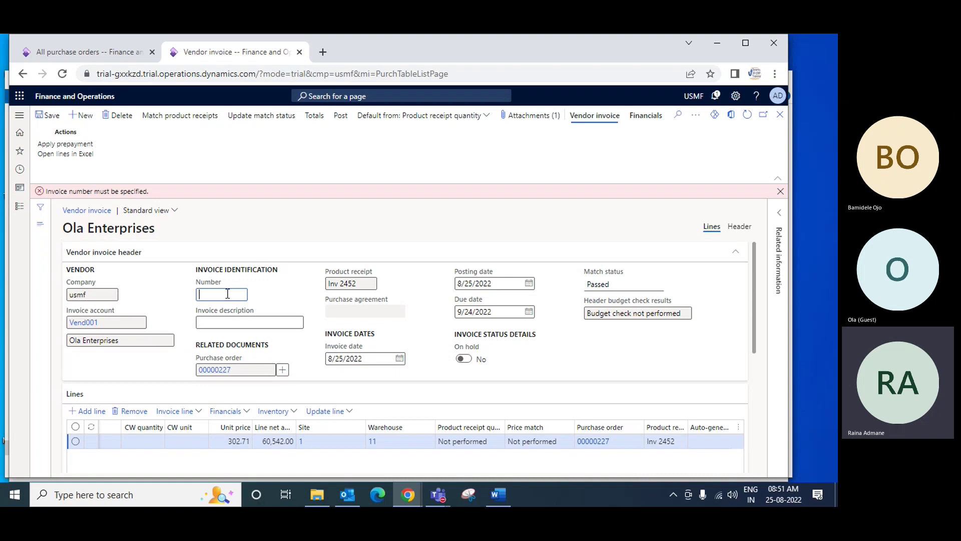
{"action": "type", "text": "Inv 2452"}
{"action": "key", "text": "Tab"}
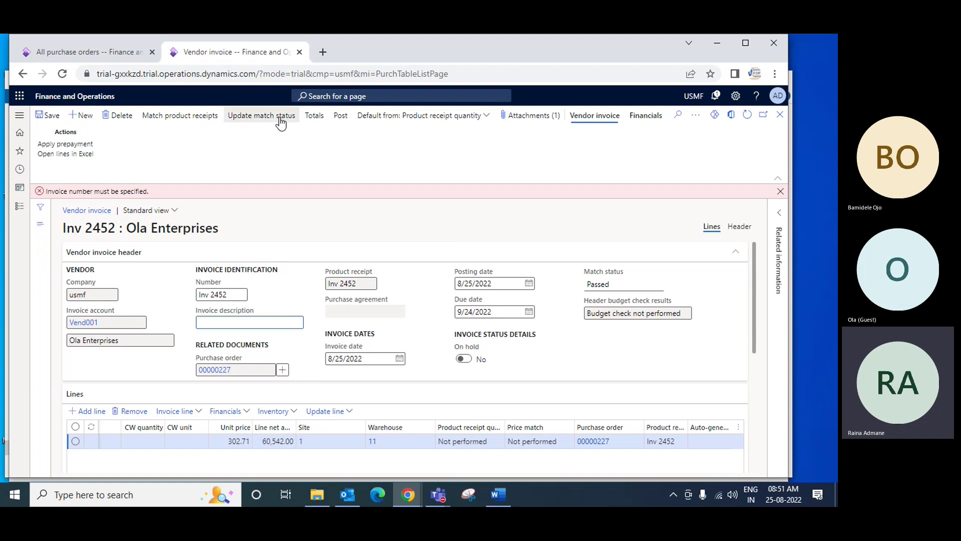
{"action": "left_click", "coordinate": [338, 117]}
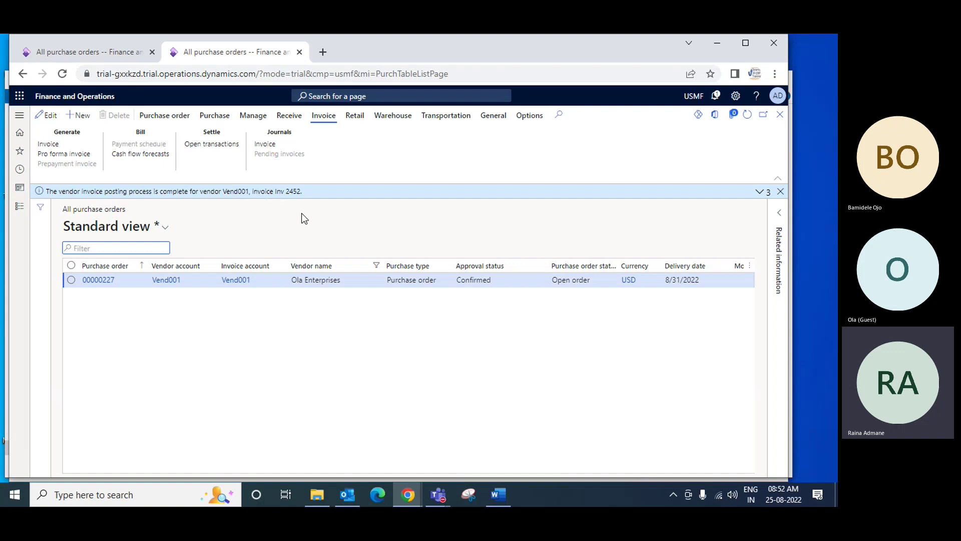
Check the voucher of posted invoice Inv 2452 from the purchase order's invoice journal, and return to the journal.
{"action": "left_click", "coordinate": [265, 145]}
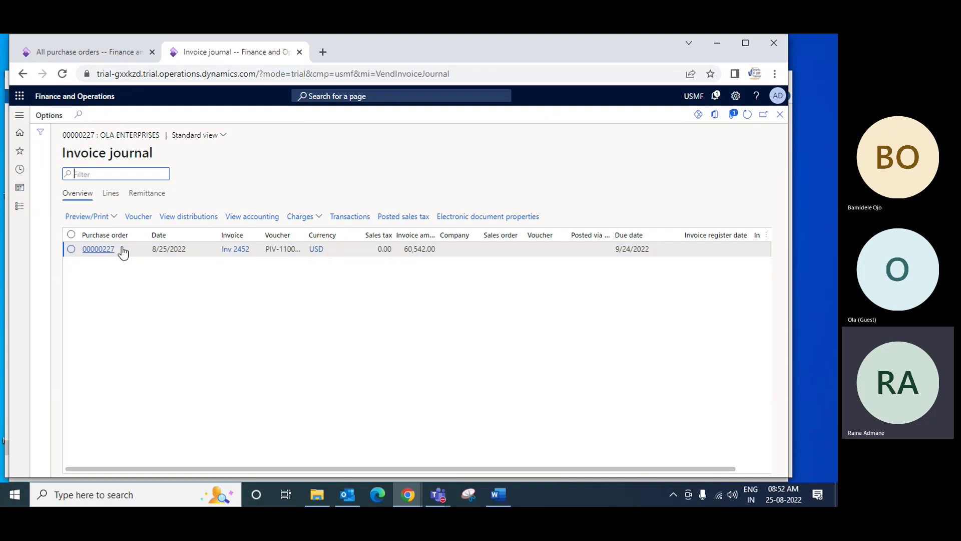
{"action": "left_click", "coordinate": [629, 250]}
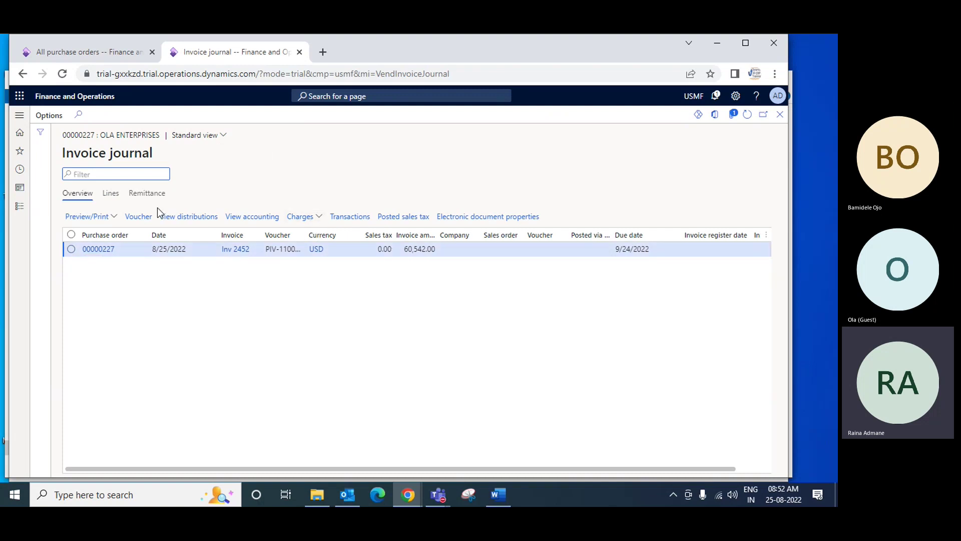
{"action": "left_click", "coordinate": [137, 220]}
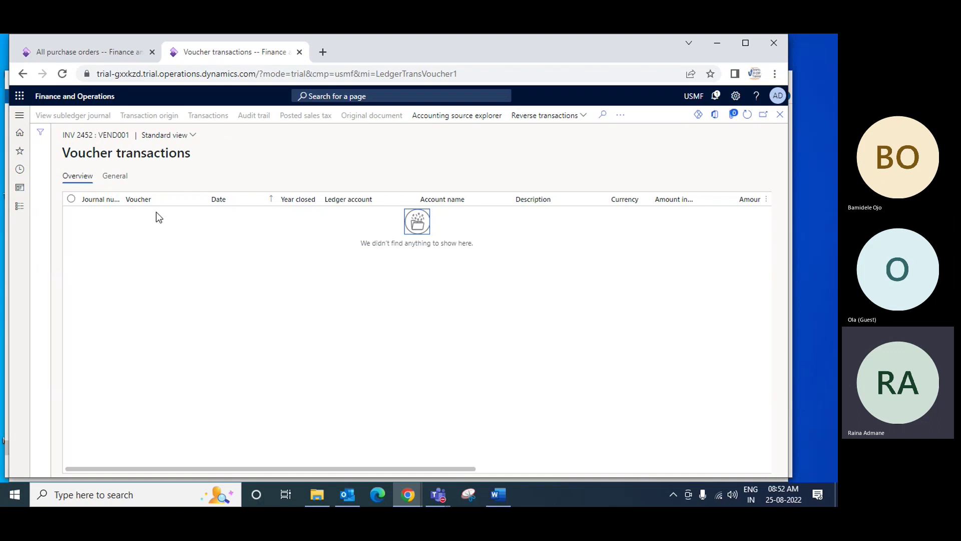
{"action": "left_click", "coordinate": [780, 115]}
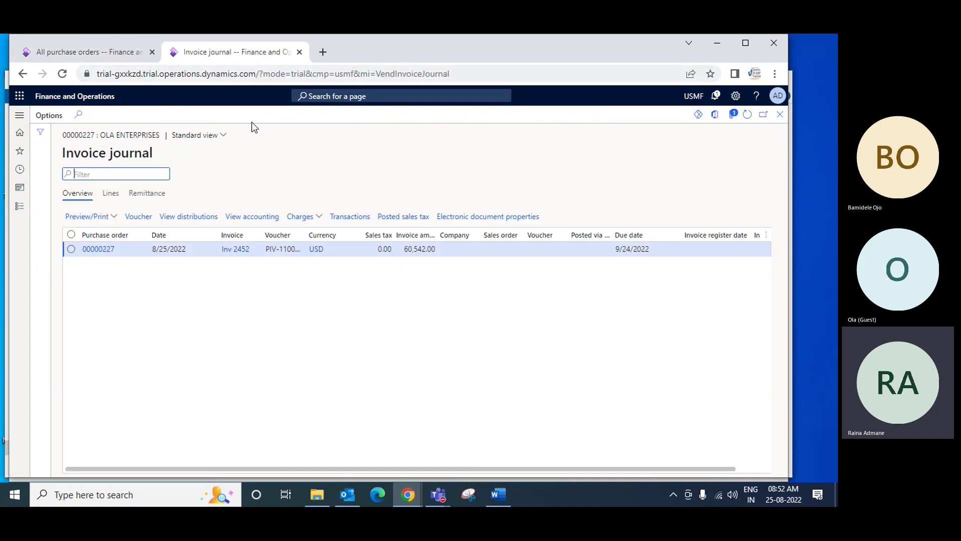
Check the general ledger's subledger journal entries not yet transferred, and return to the dashboard.
{"action": "left_click", "coordinate": [114, 53]}
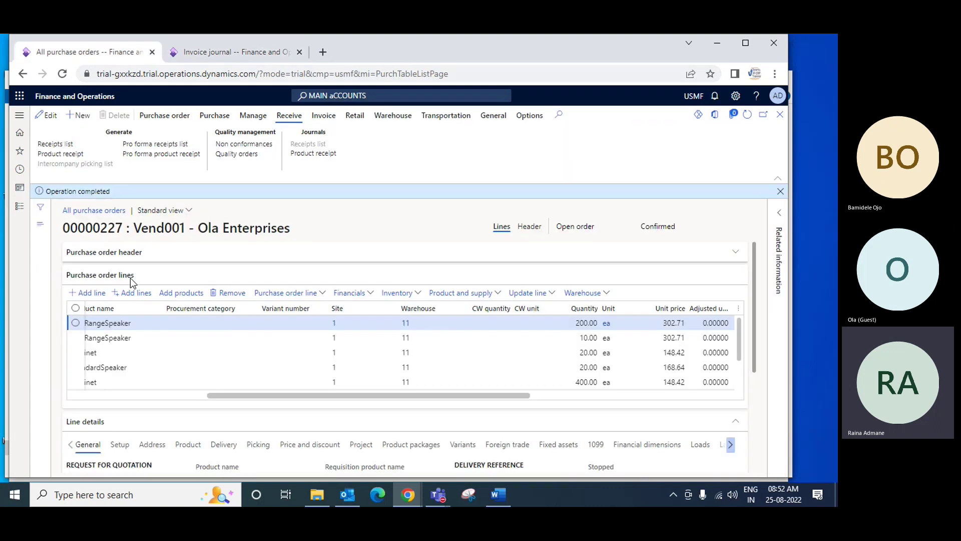
{"action": "left_click", "coordinate": [780, 115]}
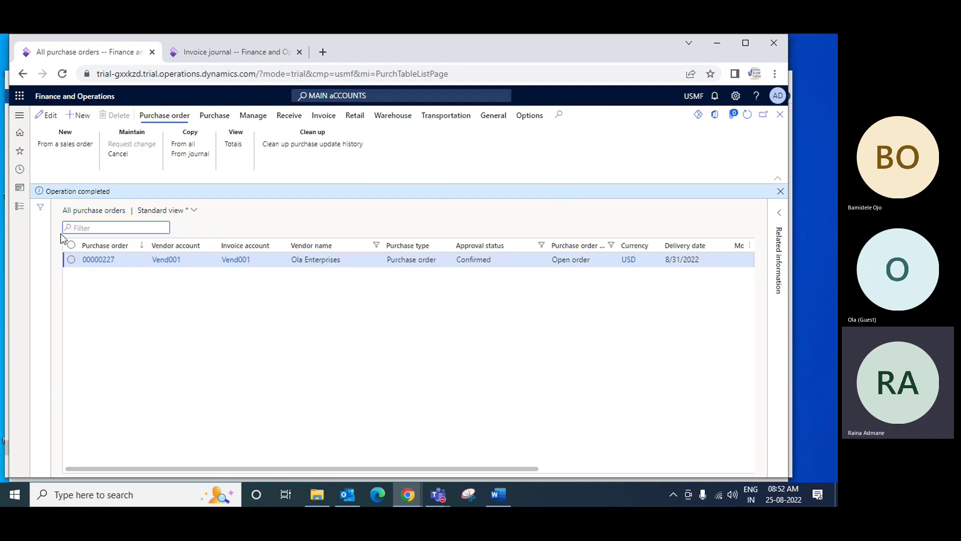
{"action": "left_click", "coordinate": [21, 208]}
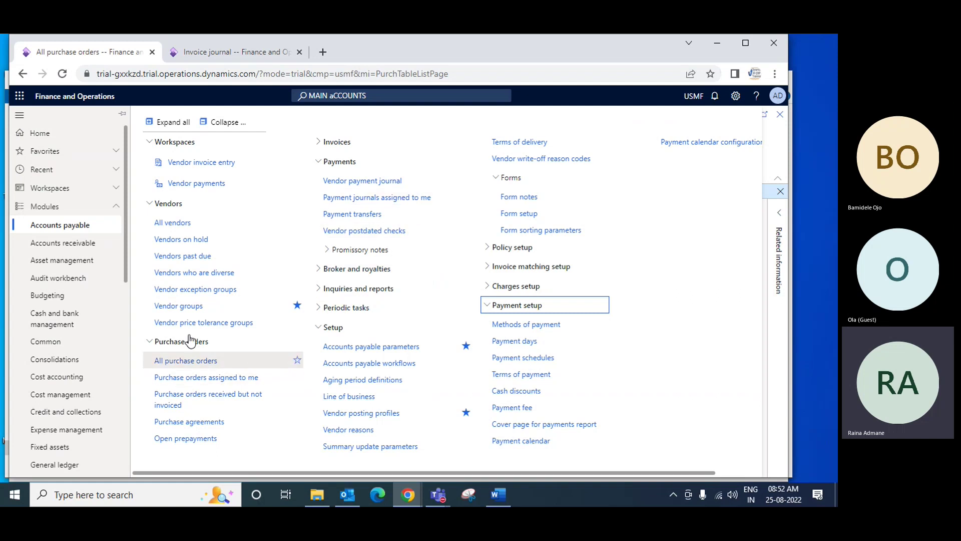
{"action": "scroll", "coordinate": [70, 428], "scroll_direction": "down", "scroll_amount": 3}
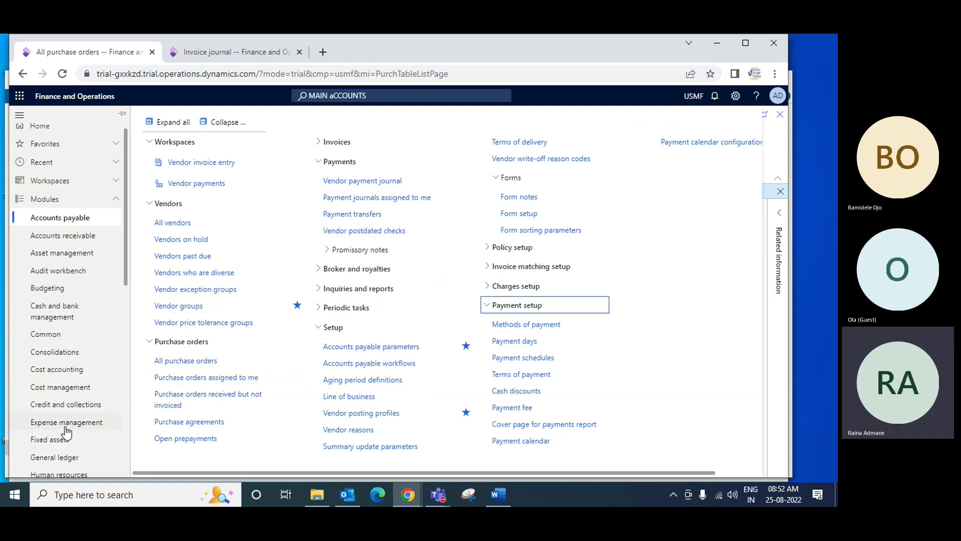
{"action": "left_click", "coordinate": [73, 342]}
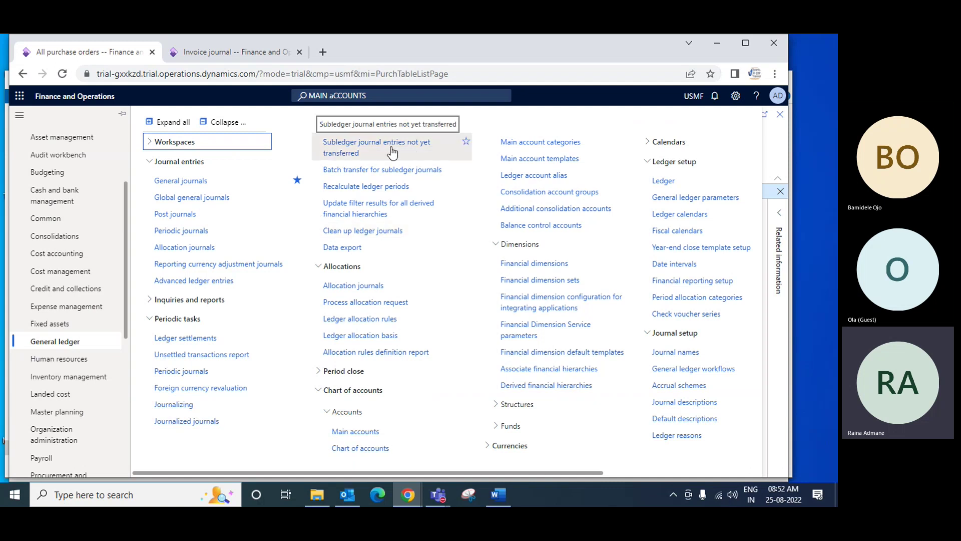
{"action": "left_click", "coordinate": [346, 148]}
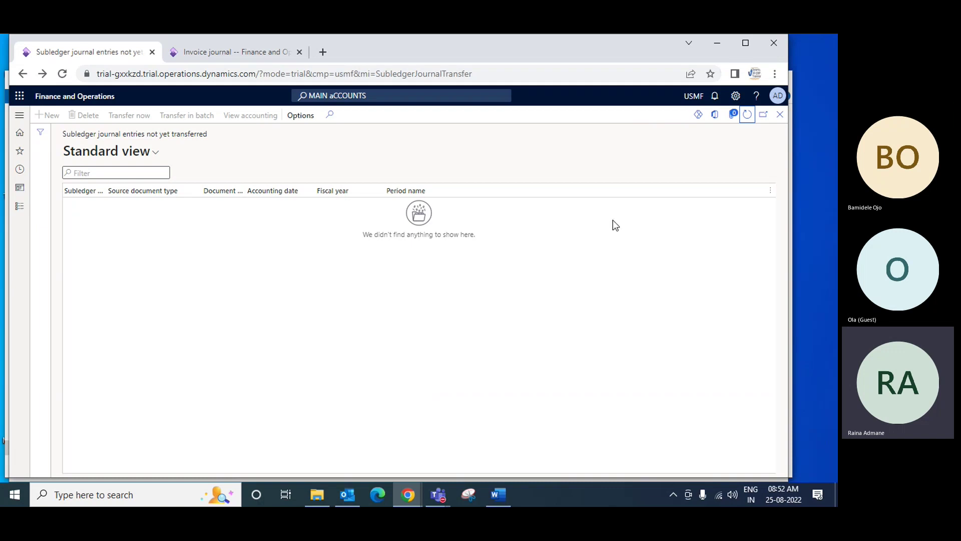
{"action": "left_click", "coordinate": [781, 115]}
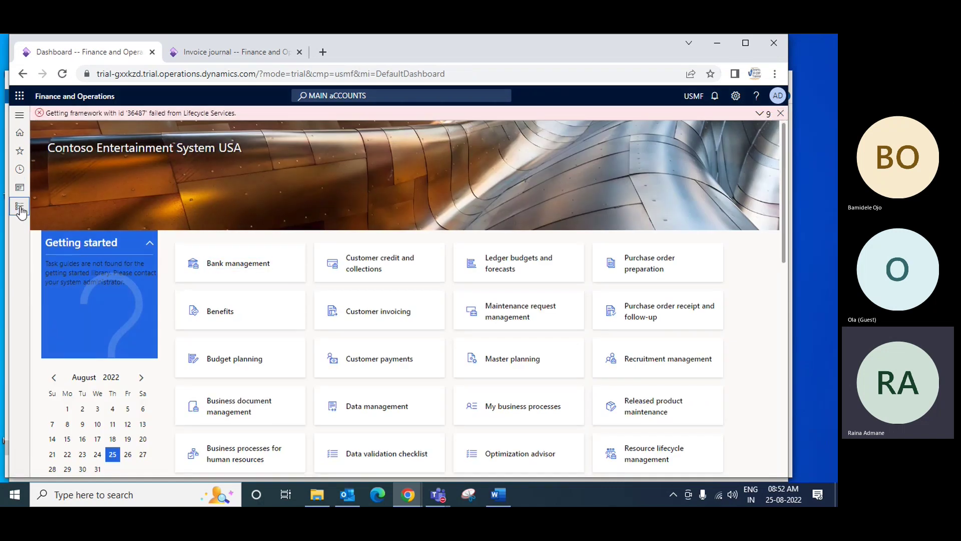
Run the general ledger's batch transfer for subledger journals with Vendor invoice as the source document type.
{"action": "left_click", "coordinate": [18, 207]}
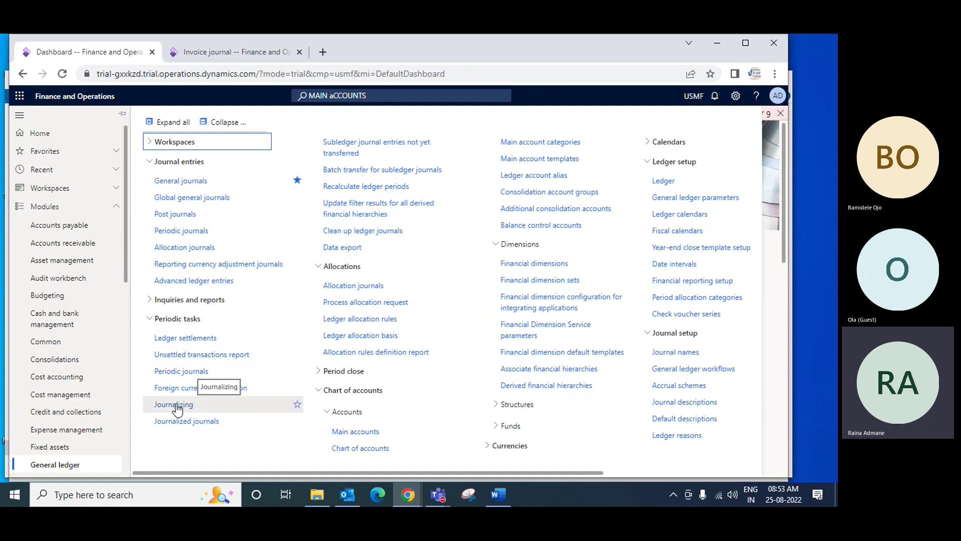
{"action": "left_click", "coordinate": [399, 170]}
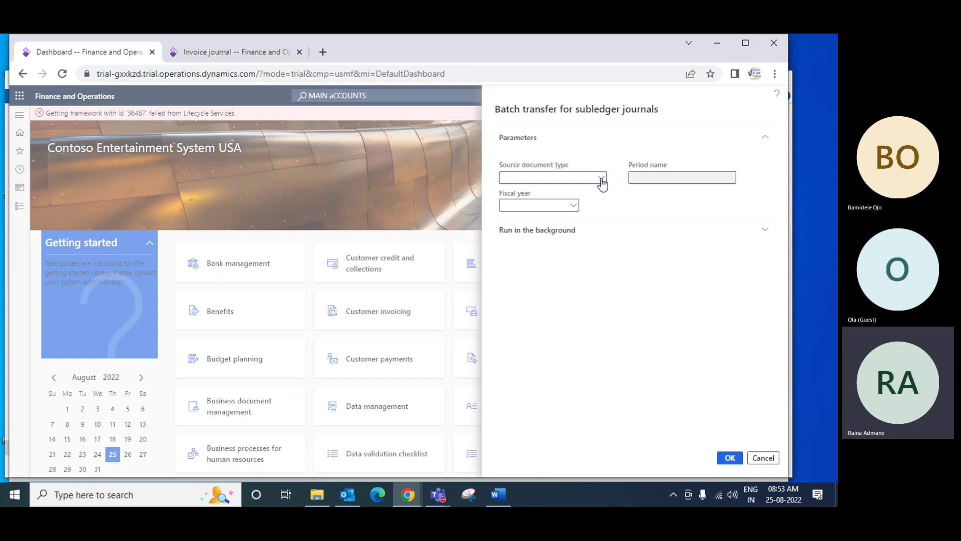
{"action": "left_click", "coordinate": [601, 179]}
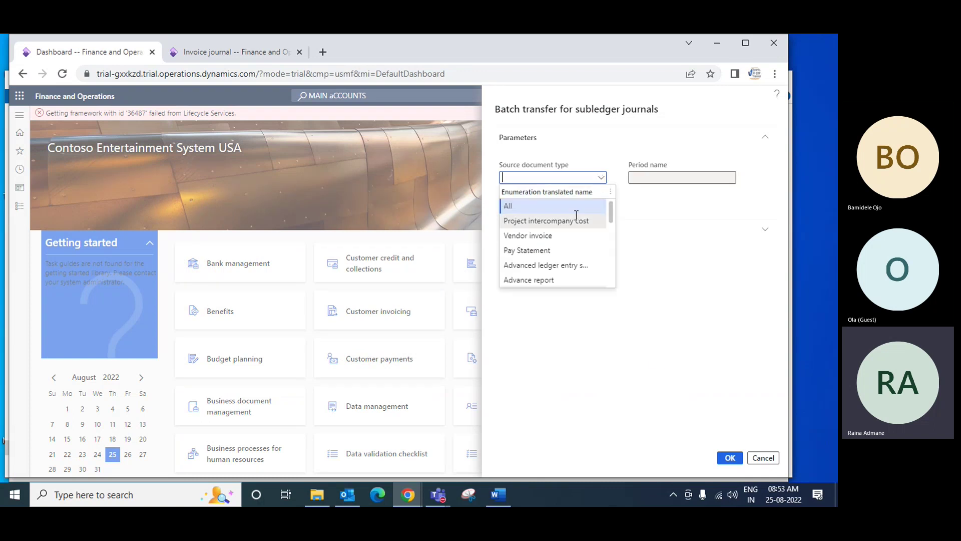
{"action": "left_click", "coordinate": [556, 236]}
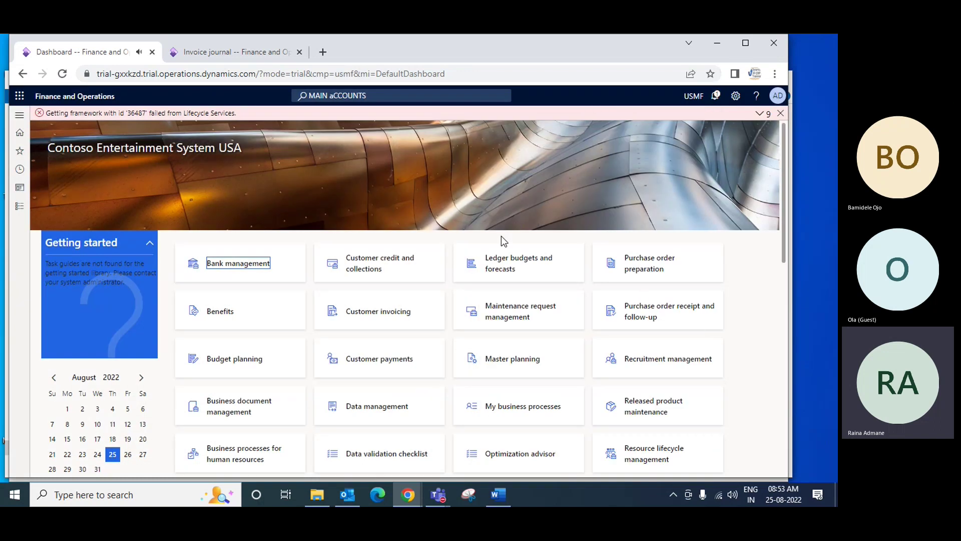
Return to the invoice journal and view the voucher transactions of invoice Inv 2452.
{"action": "left_click", "coordinate": [208, 53]}
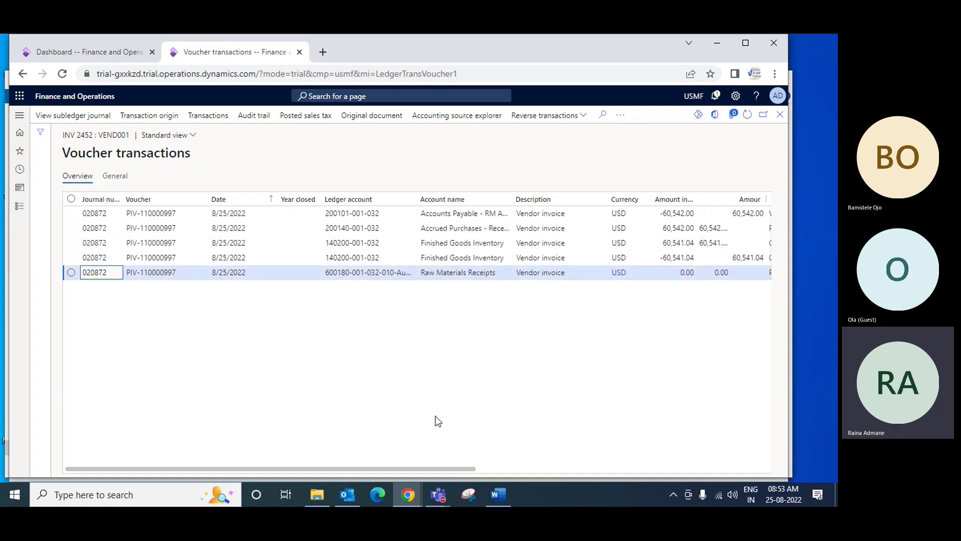
Examine the accounts, amounts and posting types of the voucher transactions for invoice Inv 2452, and return to the invoice journal.
{"action": "left_click_drag", "start_coordinate": [437, 471], "coordinate": [542, 470]}
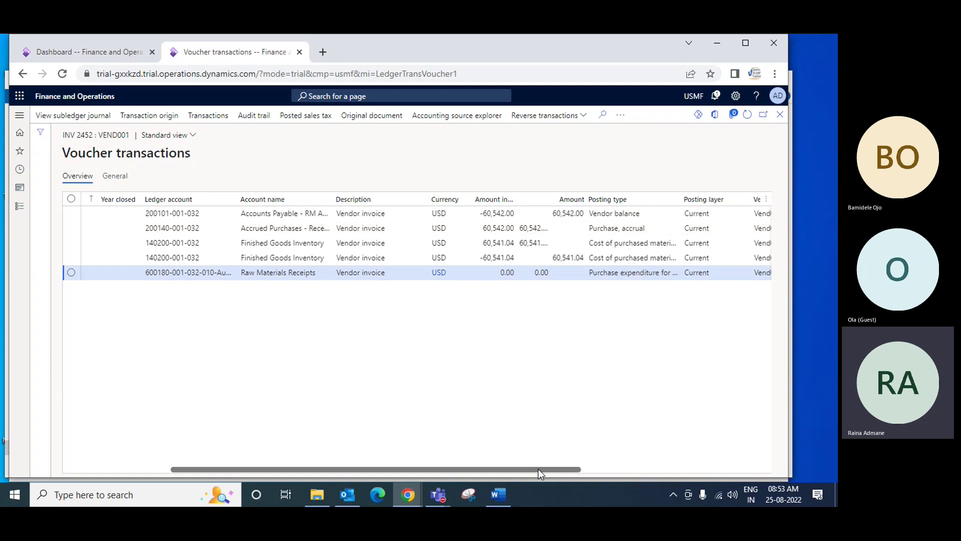
{"action": "left_click_drag", "start_coordinate": [538, 470], "coordinate": [413, 473]}
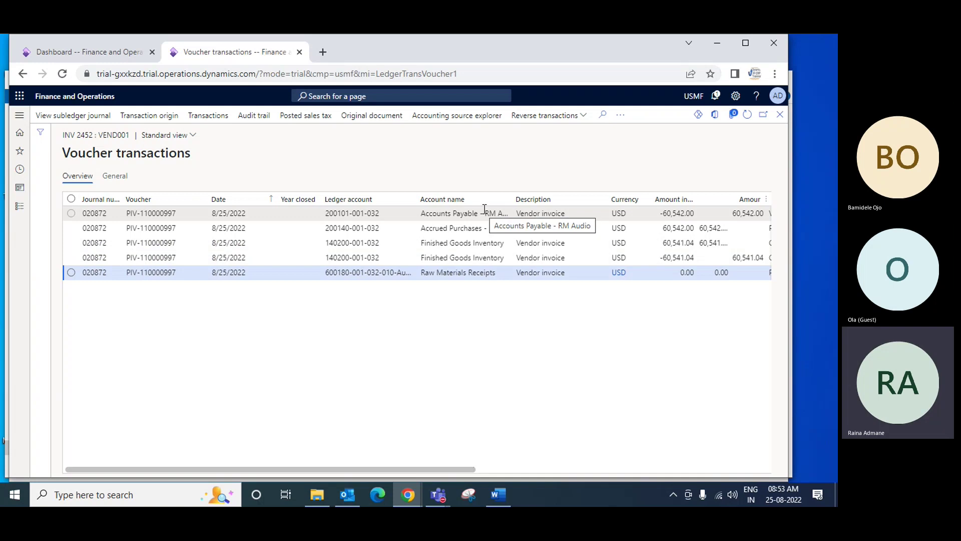
{"action": "left_click", "coordinate": [781, 114]}
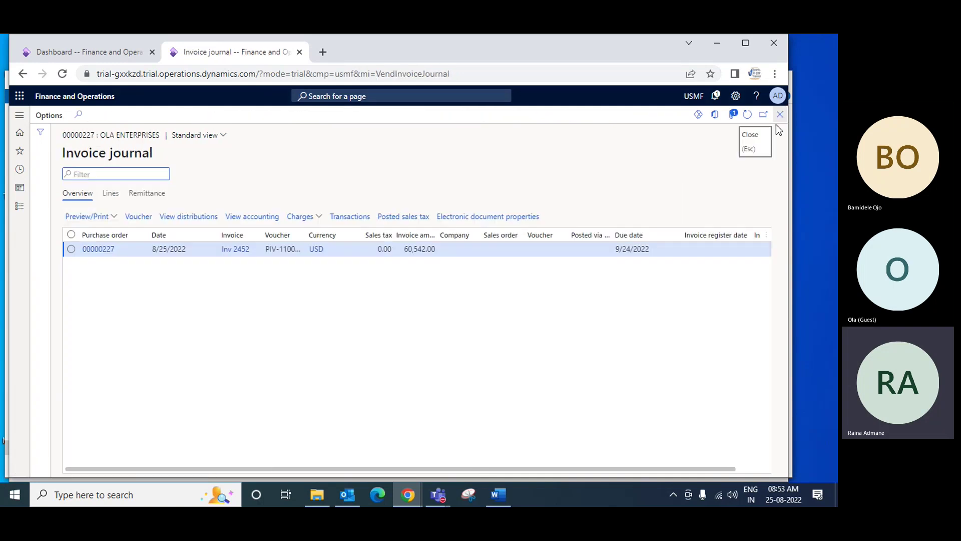
Leave the invoice journal and the purchase orders list for the dashboard, and show the Accounts payable module's pages.
{"action": "left_click", "coordinate": [779, 115]}
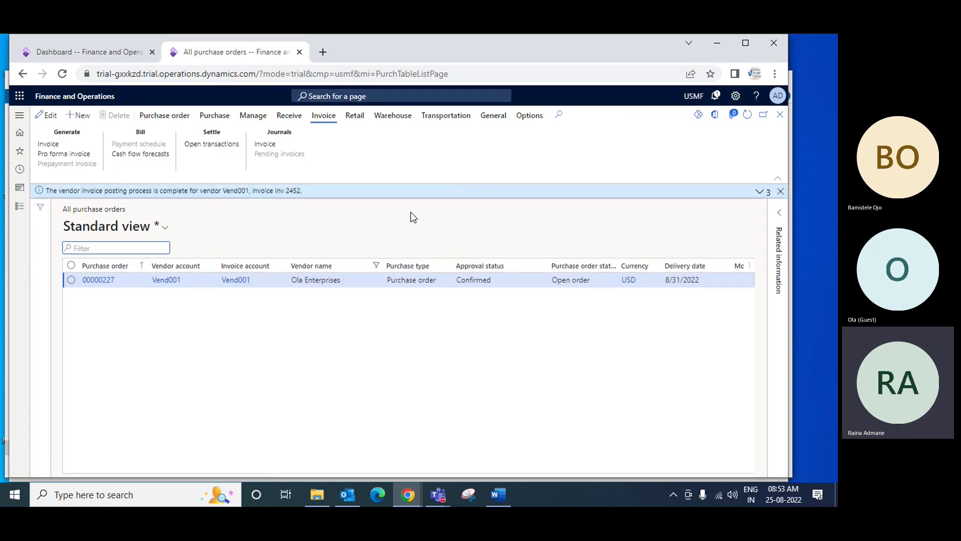
{"action": "left_click", "coordinate": [777, 192]}
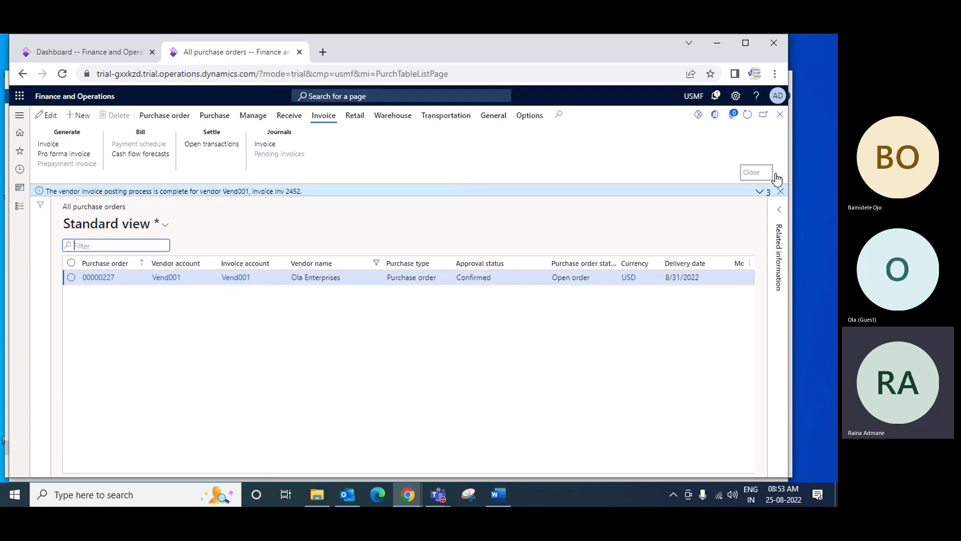
{"action": "left_click", "coordinate": [780, 115]}
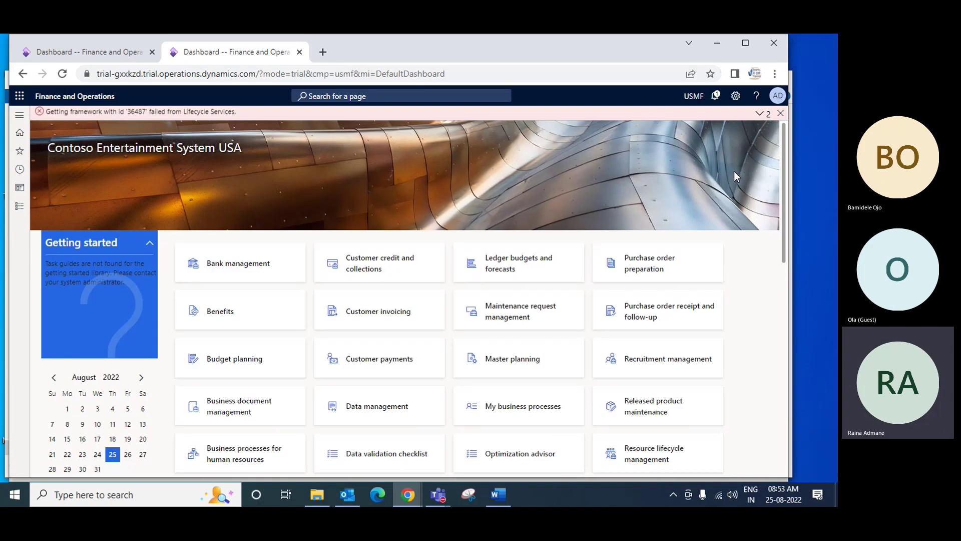
{"action": "left_click", "coordinate": [20, 206]}
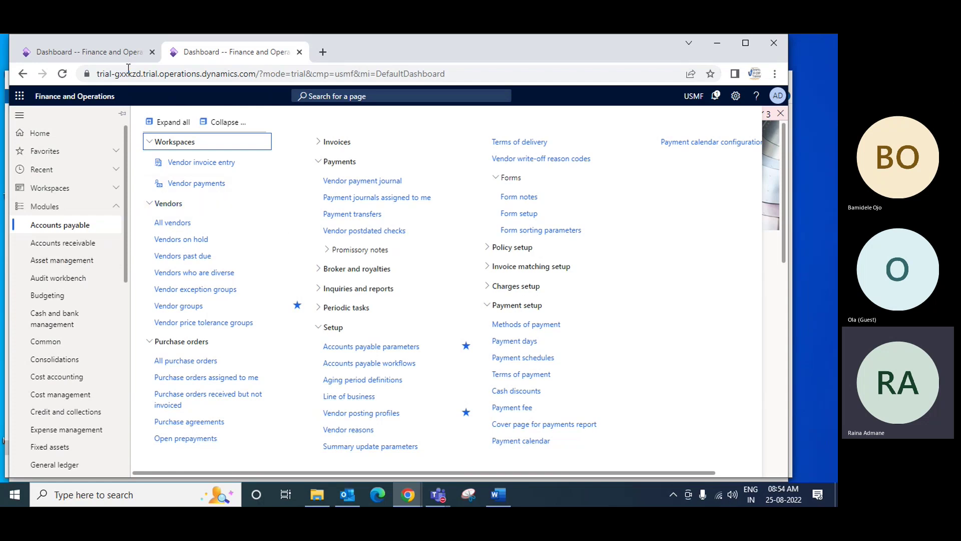
Switch to the Microsoft Teams meeting window and open its list of additional meeting options.
{"action": "mouse_move", "coordinate": [435, 495]}
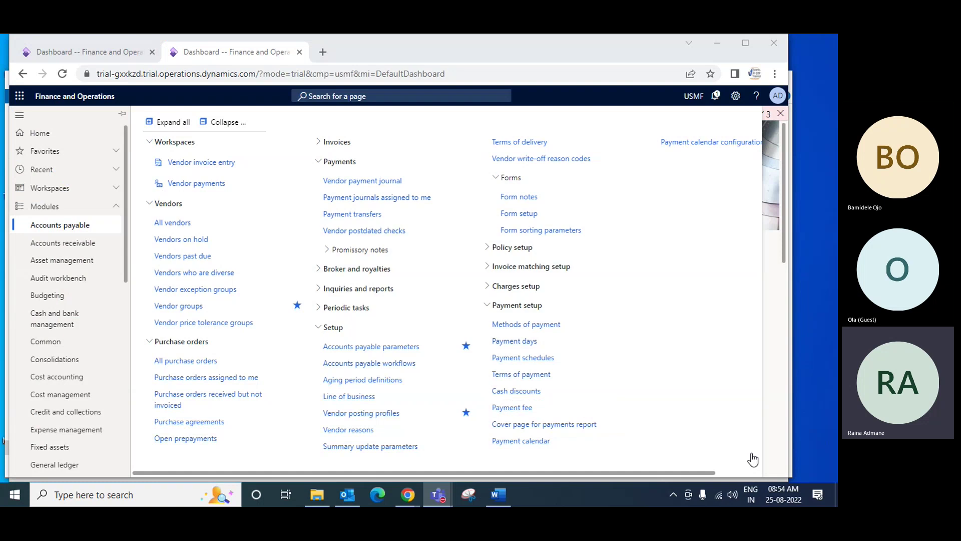
{"action": "left_click", "coordinate": [754, 425]}
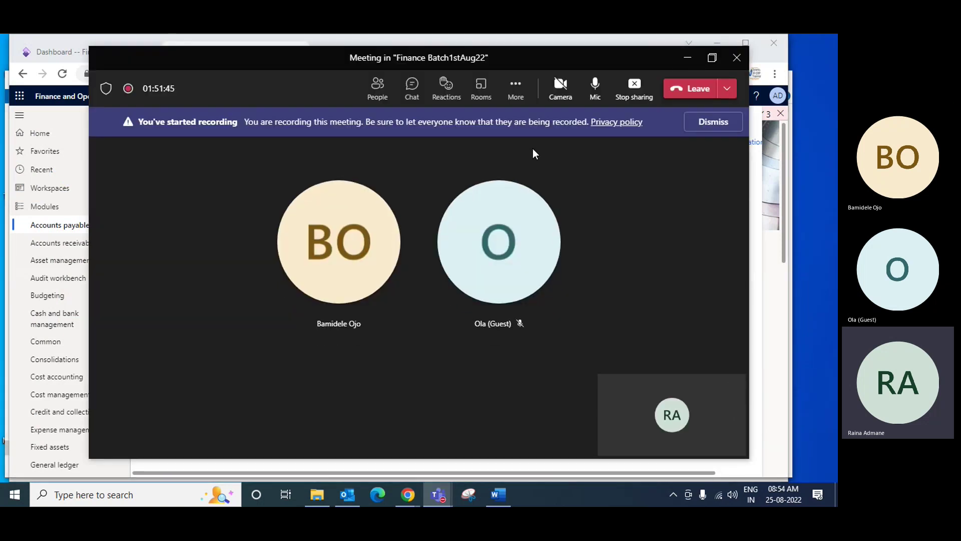
{"action": "left_click", "coordinate": [526, 92]}
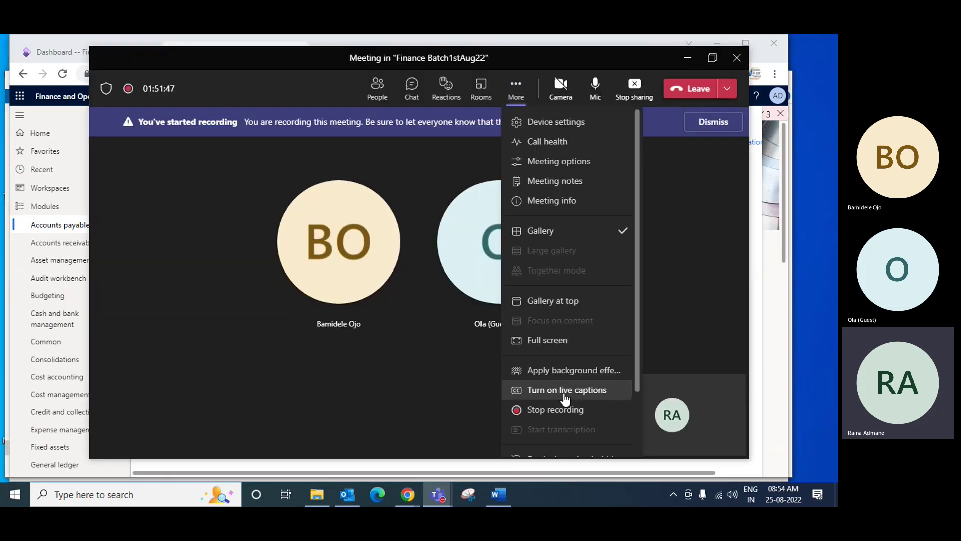